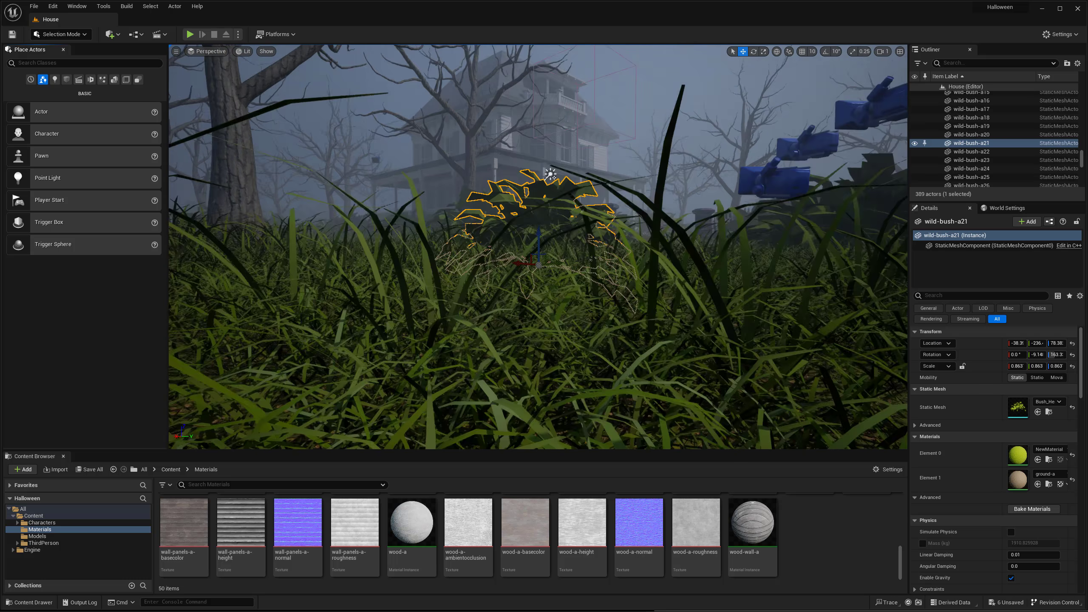
Step: Assign NewMaterial1 to the Element 0 slot of the Bush_Hero mesh used by the selected wild bush
{"action": "double_click", "coordinate": [1018, 411]}
{"action": "left_click", "coordinate": [45, 537]}
{"action": "left_click", "coordinate": [40, 530]}
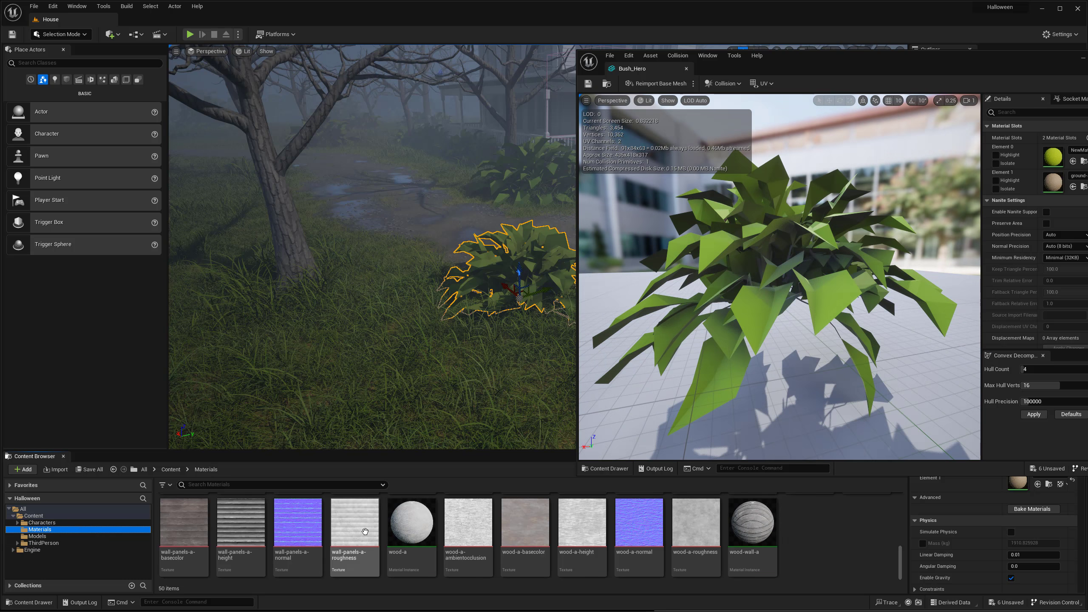
{"action": "scroll", "coordinate": [365, 531], "scroll_direction": "up", "scroll_amount": 6}
{"action": "scroll", "coordinate": [360, 532], "scroll_direction": "down", "scroll_amount": 1}
{"action": "double_click", "coordinate": [254, 563]}
{"action": "left_click_drag", "start_coordinate": [811, 57], "coordinate": [516, 65]}
{"action": "right_click_drag", "start_coordinate": [548, 305], "coordinate": [578, 318]}
{"action": "left_click", "coordinate": [482, 76]}
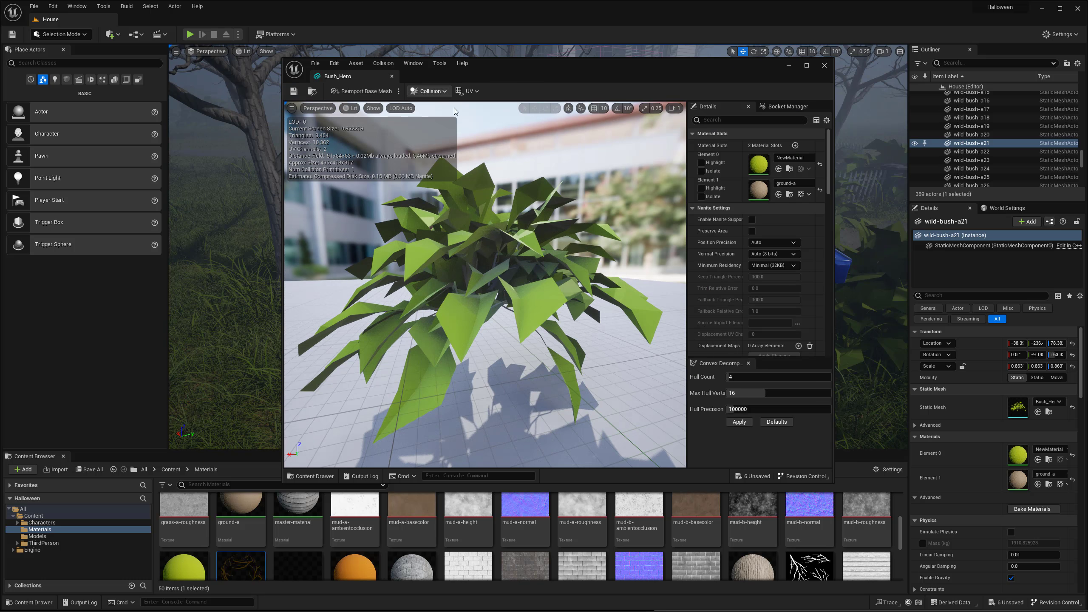
{"action": "left_click_drag", "start_coordinate": [243, 566], "coordinate": [760, 163]}
{"action": "left_click_drag", "start_coordinate": [574, 248], "coordinate": [719, 278]}
{"action": "left_click_drag", "start_coordinate": [514, 266], "coordinate": [445, 249]}
{"action": "left_click_drag", "start_coordinate": [433, 287], "coordinate": [422, 276]}
{"action": "left_click", "coordinate": [391, 77]}
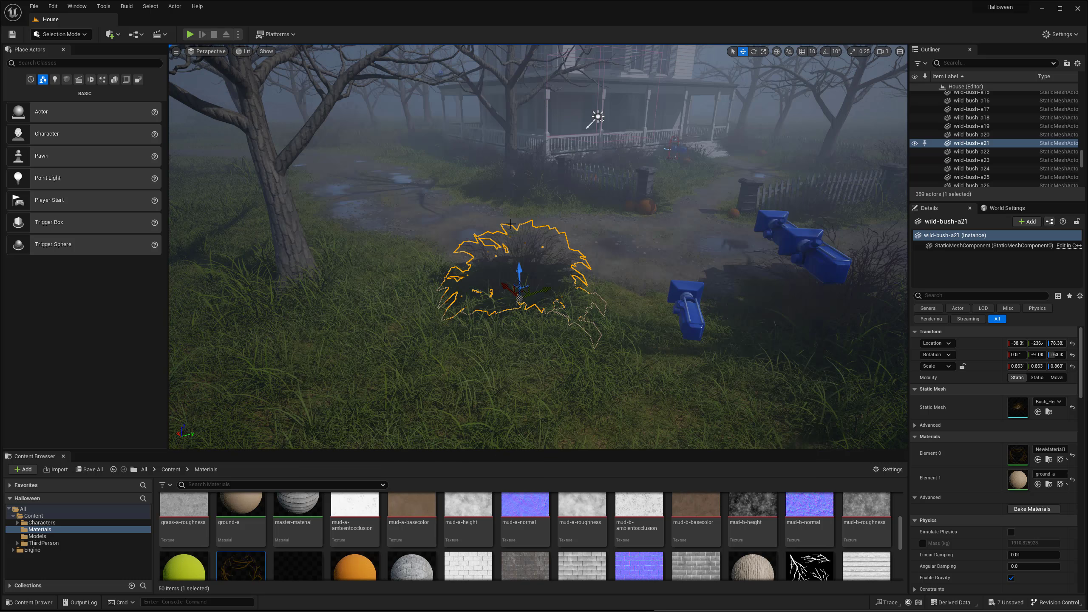
Step: Examine the bare bushes in the level, the NewMaterial1 graph and the Bush_Hero mesh preview
{"action": "key", "text": "g"}
{"action": "right_click_drag", "start_coordinate": [510, 225], "coordinate": [577, 355]}
{"action": "key", "text": "g"}
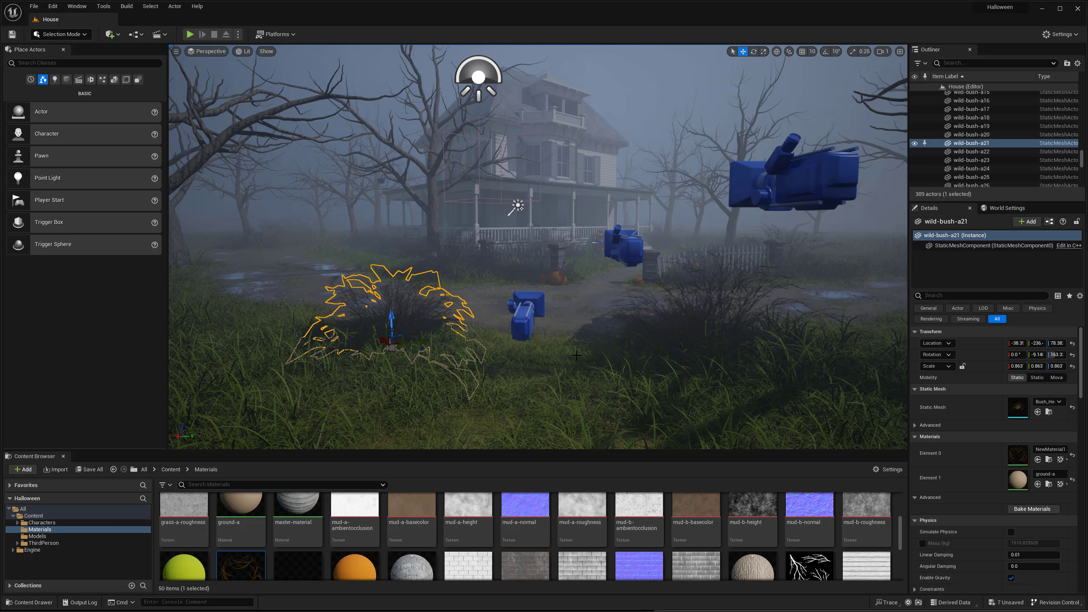
{"action": "double_click", "coordinate": [252, 566]}
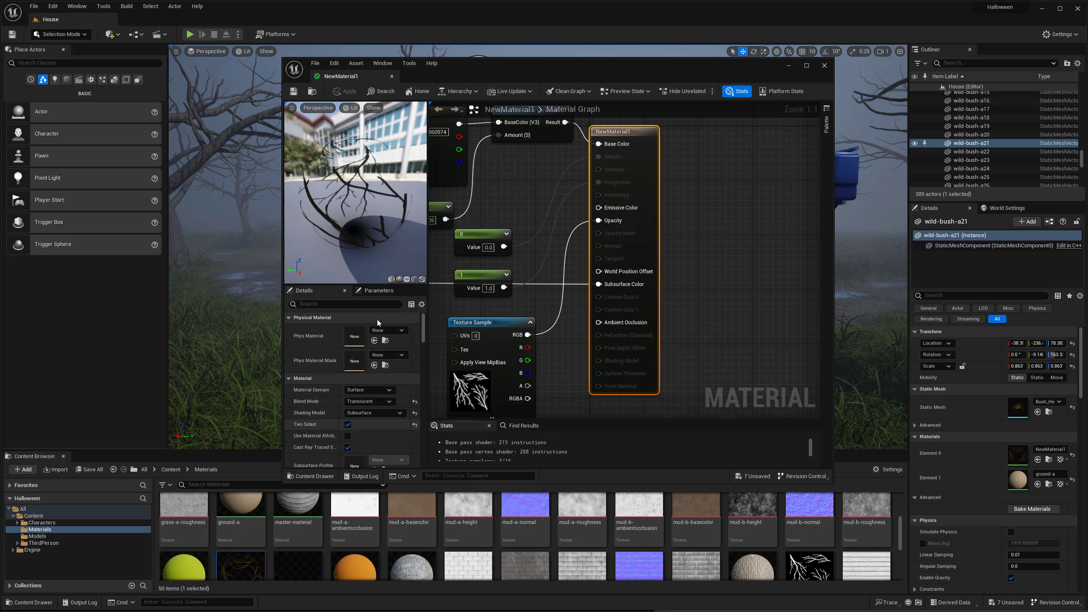
{"action": "left_click", "coordinate": [391, 76]}
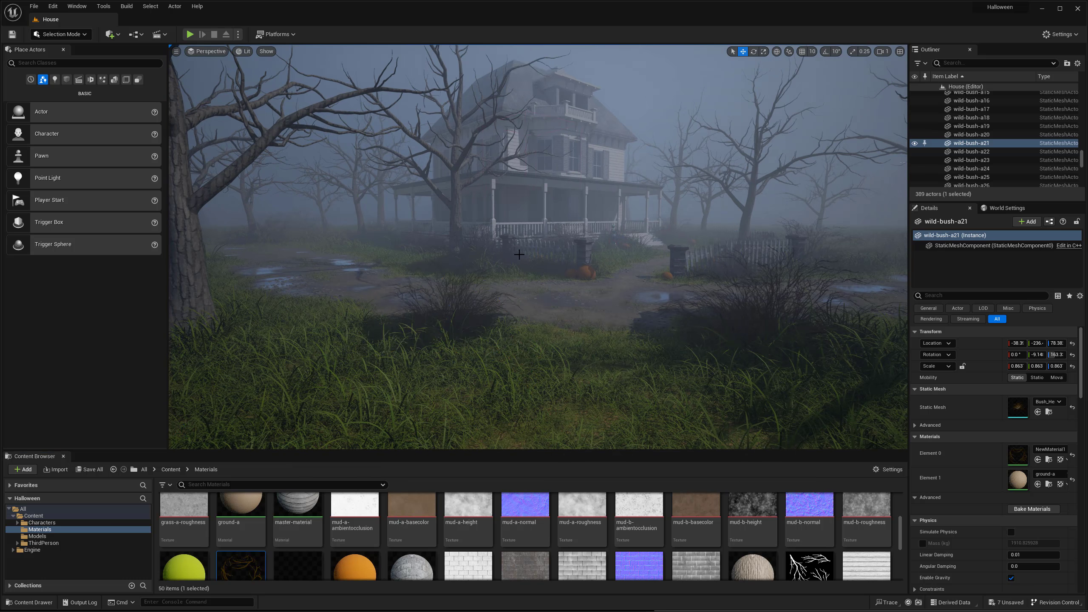
{"action": "double_click", "coordinate": [1018, 411]}
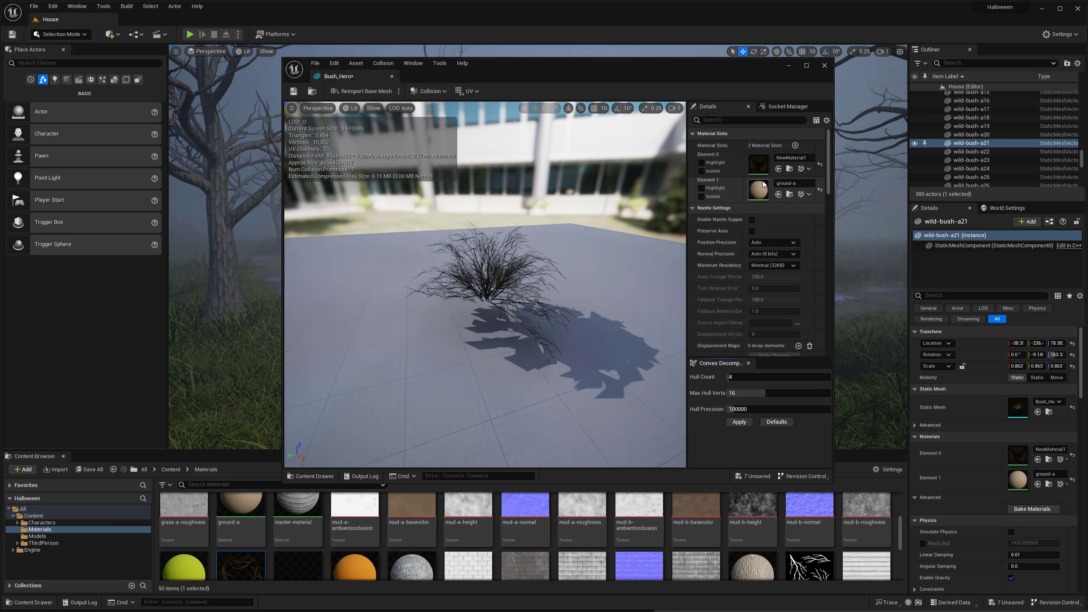
{"action": "left_click_drag", "start_coordinate": [514, 231], "coordinate": [612, 253]}
{"action": "scroll", "coordinate": [688, 283], "scroll_direction": "down", "scroll_amount": 2}
{"action": "scroll", "coordinate": [689, 283], "scroll_direction": "down", "scroll_amount": 4}
{"action": "left_click", "coordinate": [823, 66]}
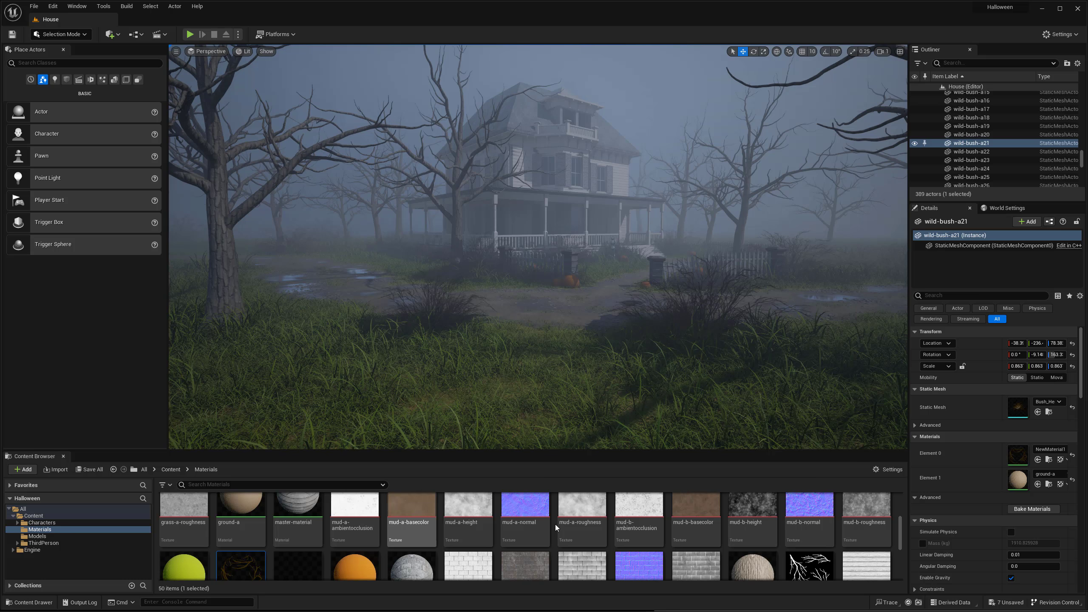
Step: Toggle Cast Ray Traced Shadows off and on again in NewMaterial1 and apply the material
{"action": "double_click", "coordinate": [243, 570]}
{"action": "double_click", "coordinate": [347, 447]}
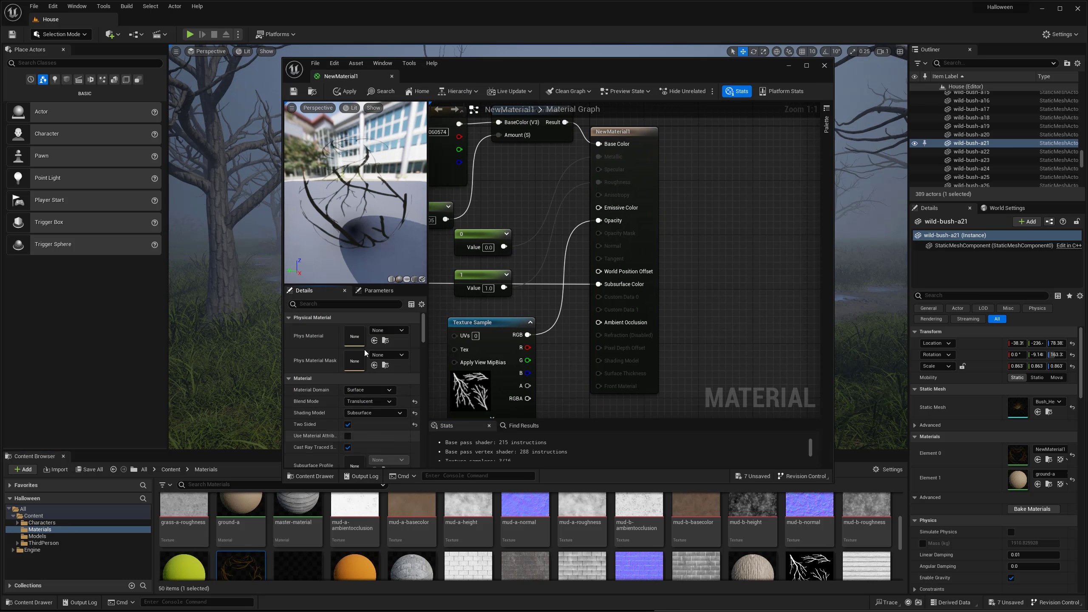
{"action": "left_click", "coordinate": [351, 91]}
{"action": "left_click_drag", "start_coordinate": [489, 70], "coordinate": [784, 192]}
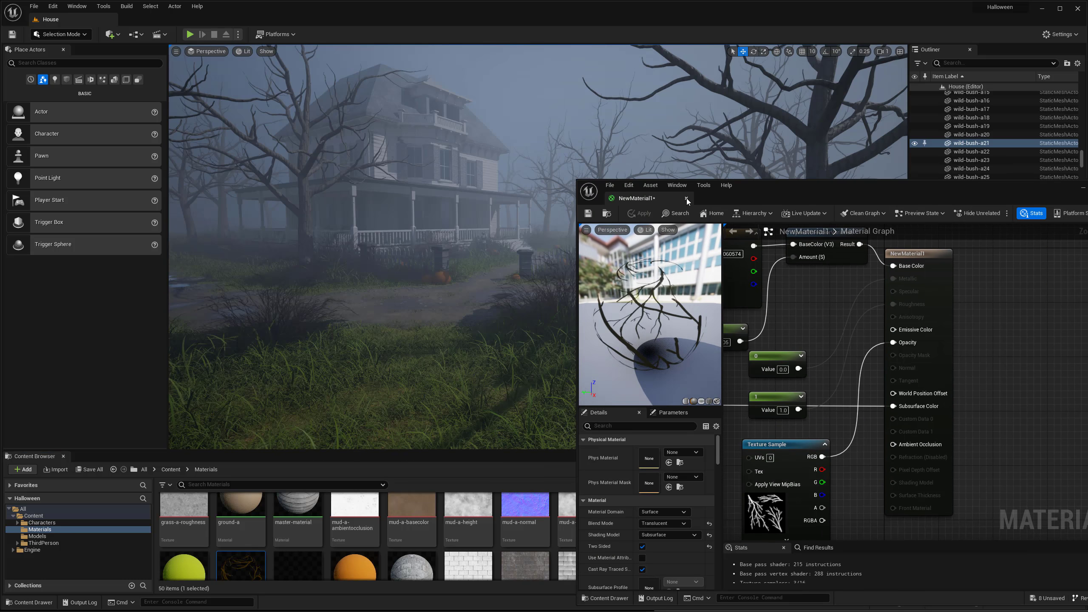
{"action": "left_click", "coordinate": [687, 199]}
Step: Assign NewMaterial1 to the Element 2 slot of the tree-a mesh used by the large foreground tree
{"action": "right_click_drag", "start_coordinate": [620, 244], "coordinate": [595, 239]}
{"action": "key", "text": "s"}
{"action": "left_click", "coordinate": [234, 230]}
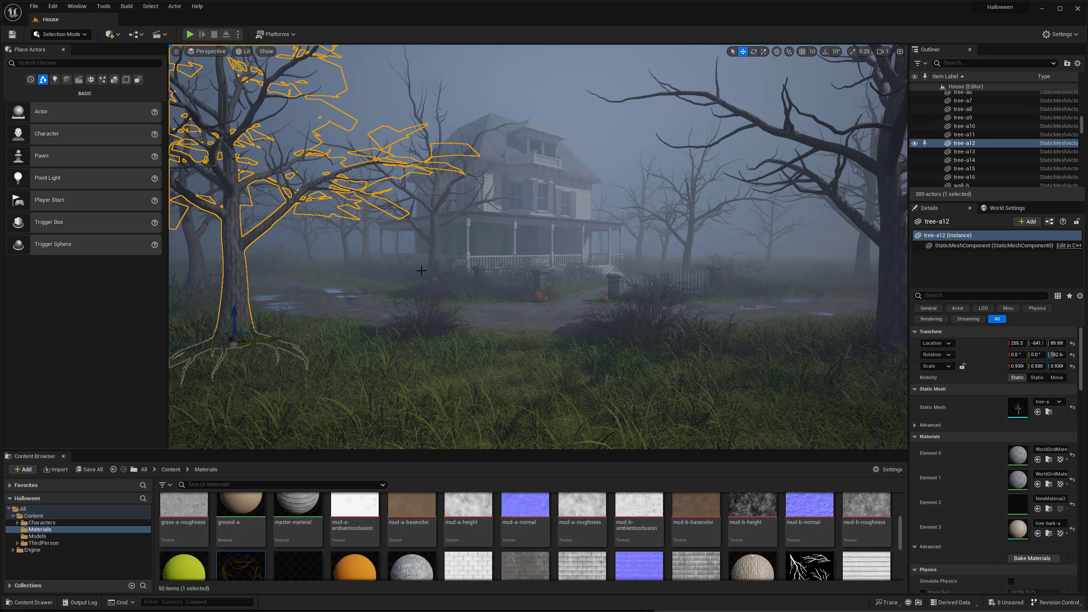
{"action": "double_click", "coordinate": [1017, 408]}
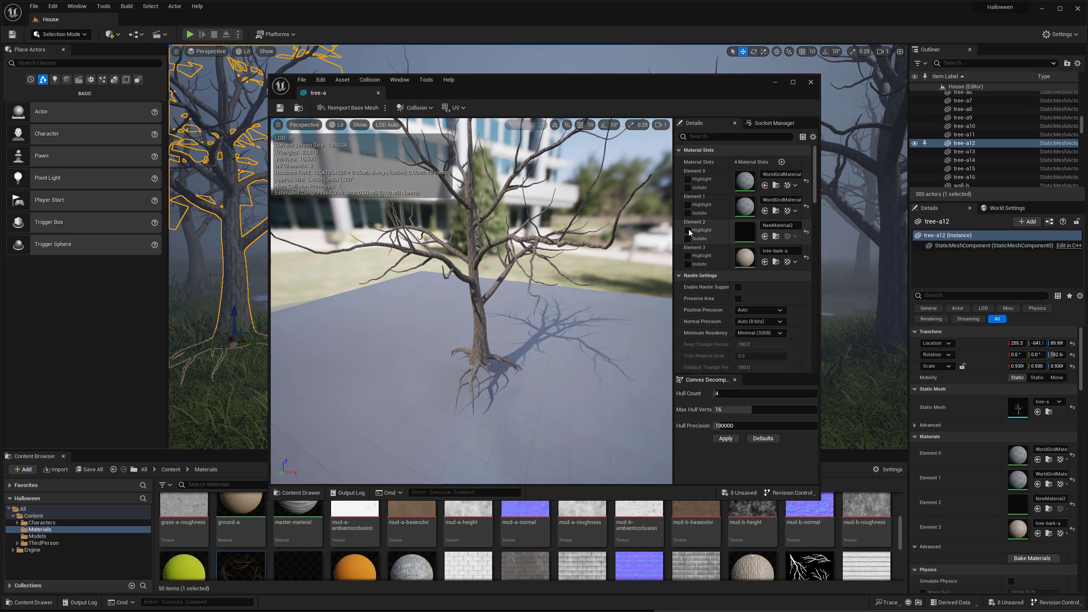
{"action": "left_click", "coordinate": [688, 232]}
{"action": "left_click_drag", "start_coordinate": [241, 566], "coordinate": [745, 232]}
{"action": "mouse_move", "coordinate": [539, 235]}
{"action": "left_mouse_down"}
{"action": "mouse_move", "coordinate": [550, 217]}
{"action": "mouse_move", "coordinate": [539, 234]}
{"action": "left_mouse_up"}
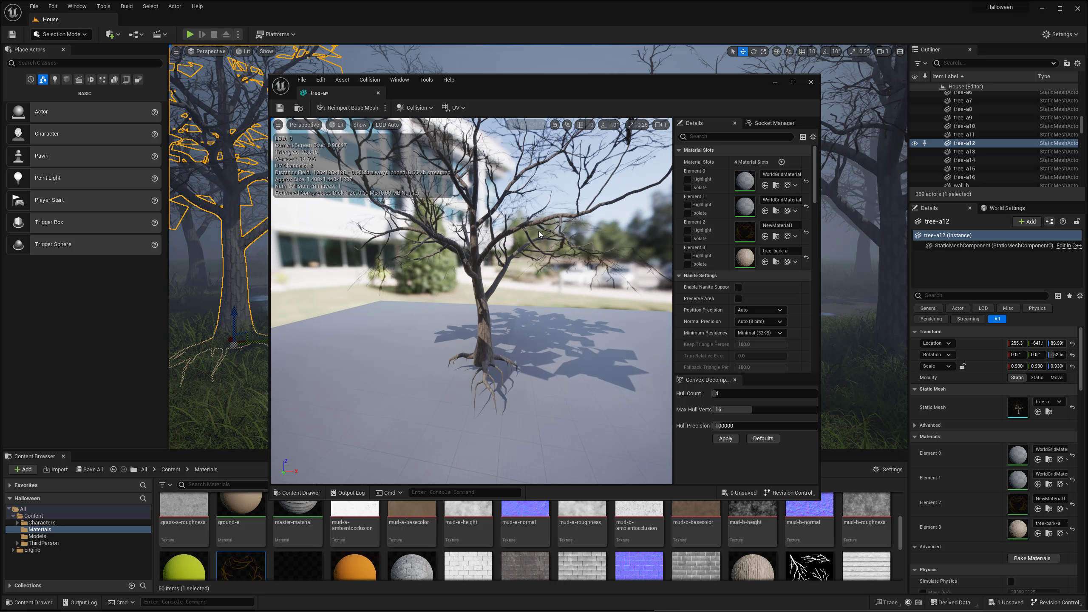
{"action": "left_click", "coordinate": [377, 93]}
Step: Review how the trees and bushes with the new branch material look around the house from the foreground
{"action": "key", "text": "s"}
{"action": "right_click_drag", "start_coordinate": [466, 362], "coordinate": [487, 367]}
{"action": "key", "text": "g"}
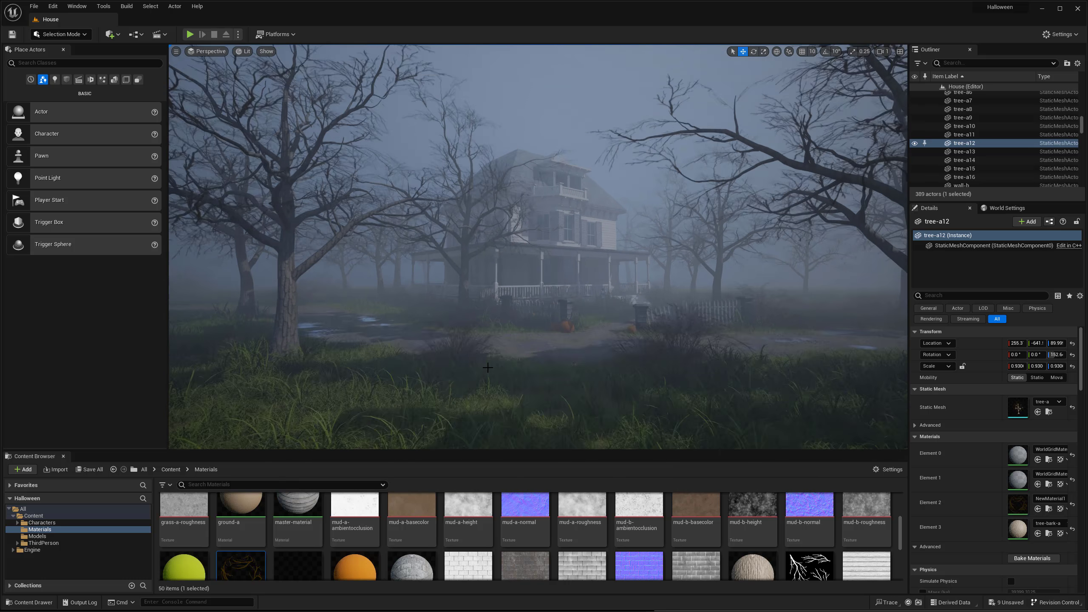
{"action": "scroll", "coordinate": [488, 367], "scroll_direction": "up", "scroll_amount": 6}
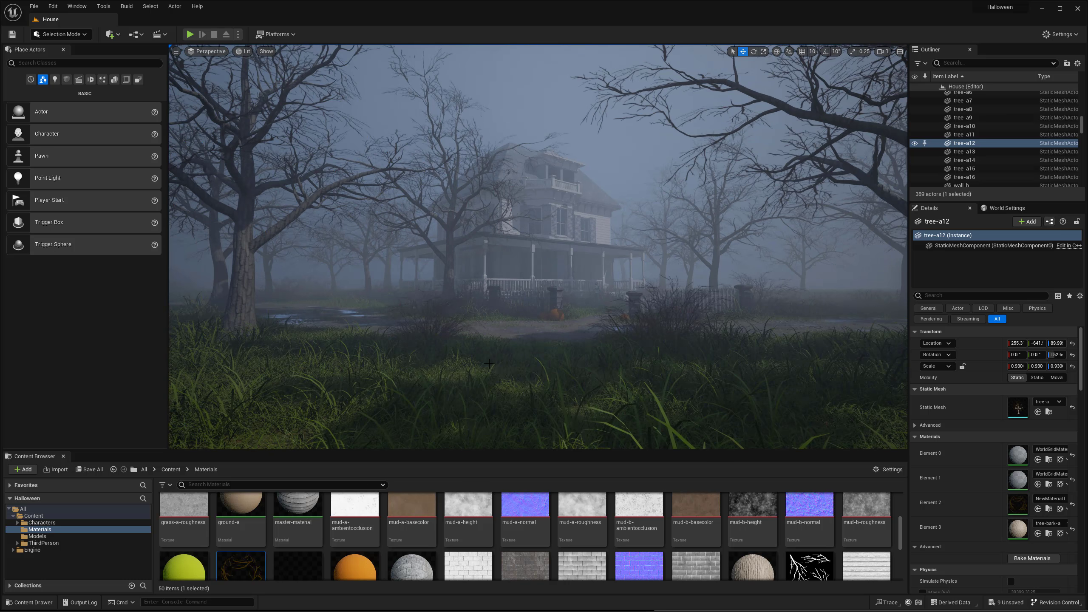
{"action": "scroll", "coordinate": [488, 364], "scroll_direction": "up", "scroll_amount": 5}
{"action": "left_click", "coordinate": [427, 326]}
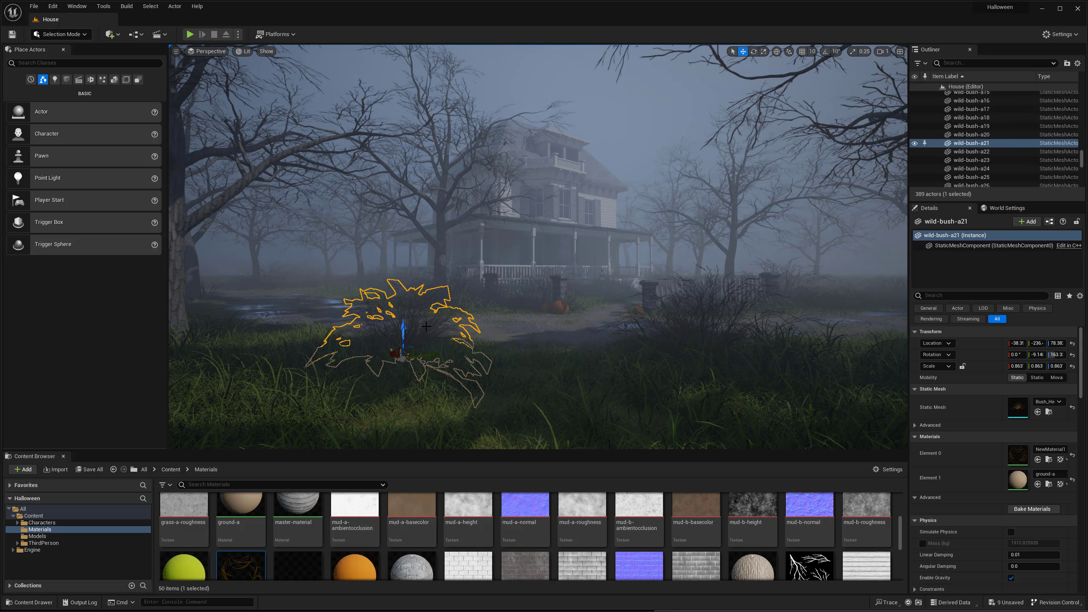
{"action": "key", "text": "w"}
{"action": "right_click_drag", "start_coordinate": [496, 355], "coordinate": [544, 351]}
{"action": "key", "text": "s"}
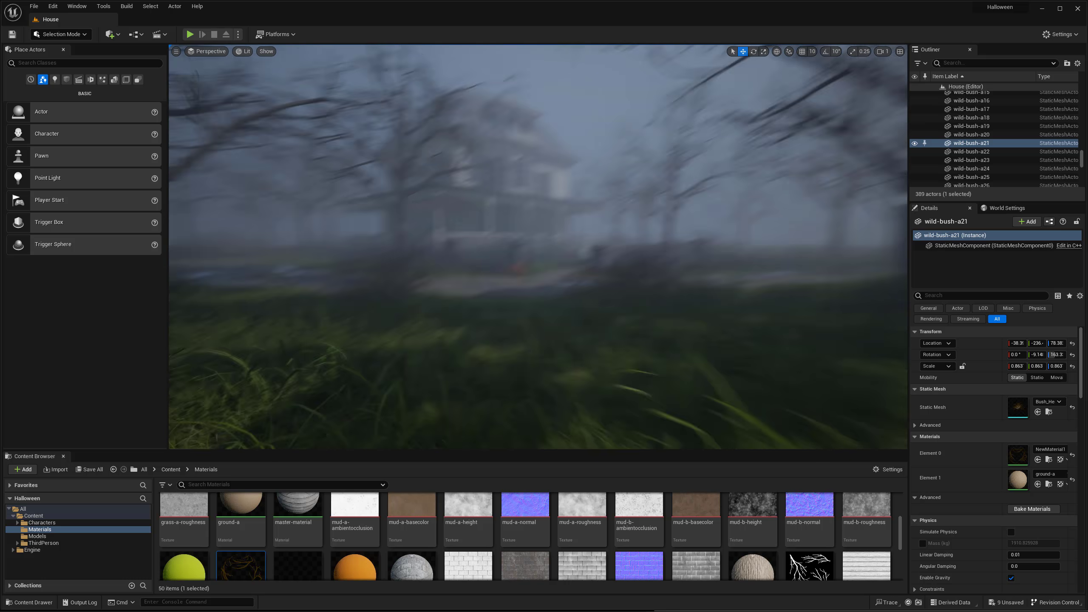
Step: Reopen the tree-a mesh from the foreground tree and look through its material, Nanite and collision settings
{"action": "left_click", "coordinate": [239, 240]}
{"action": "double_click", "coordinate": [1017, 408]}
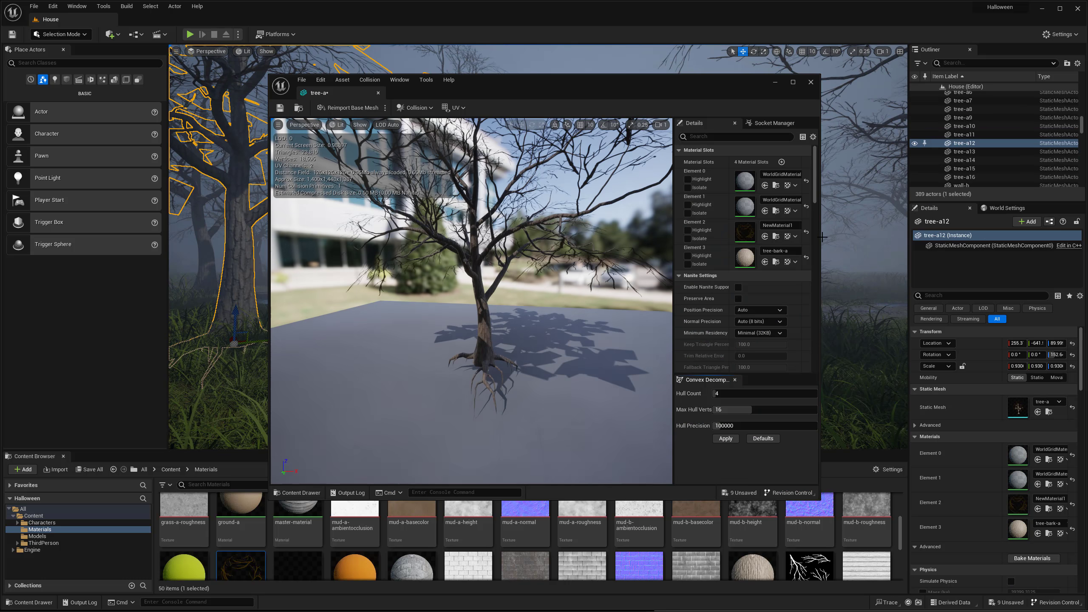
{"action": "left_click_drag", "start_coordinate": [822, 253], "coordinate": [822, 332]}
{"action": "scroll", "coordinate": [744, 290], "scroll_direction": "up", "scroll_amount": 5}
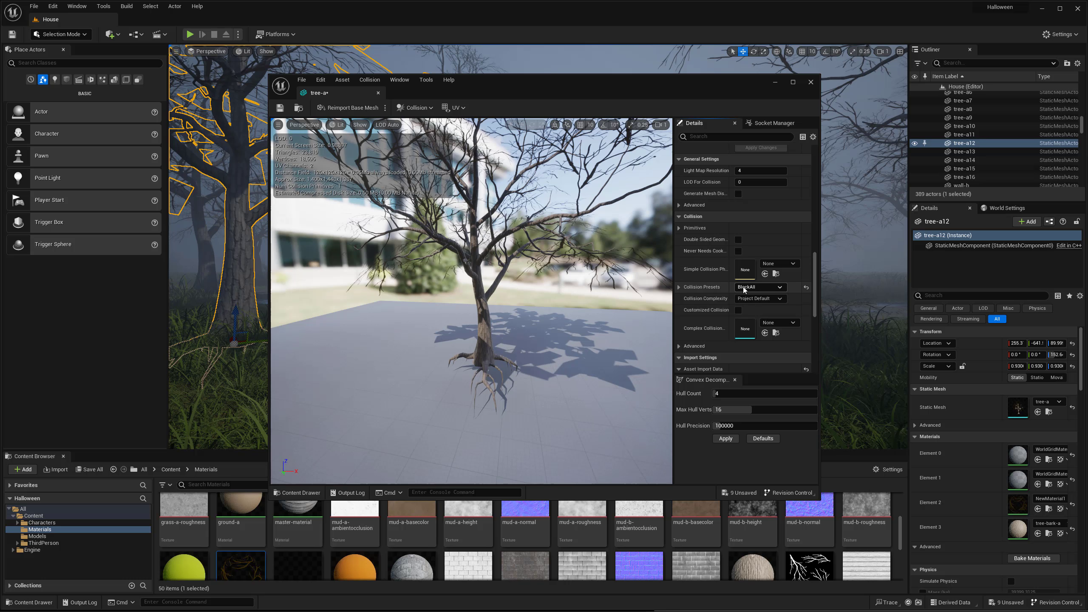
{"action": "scroll", "coordinate": [705, 276], "scroll_direction": "up", "scroll_amount": 7}
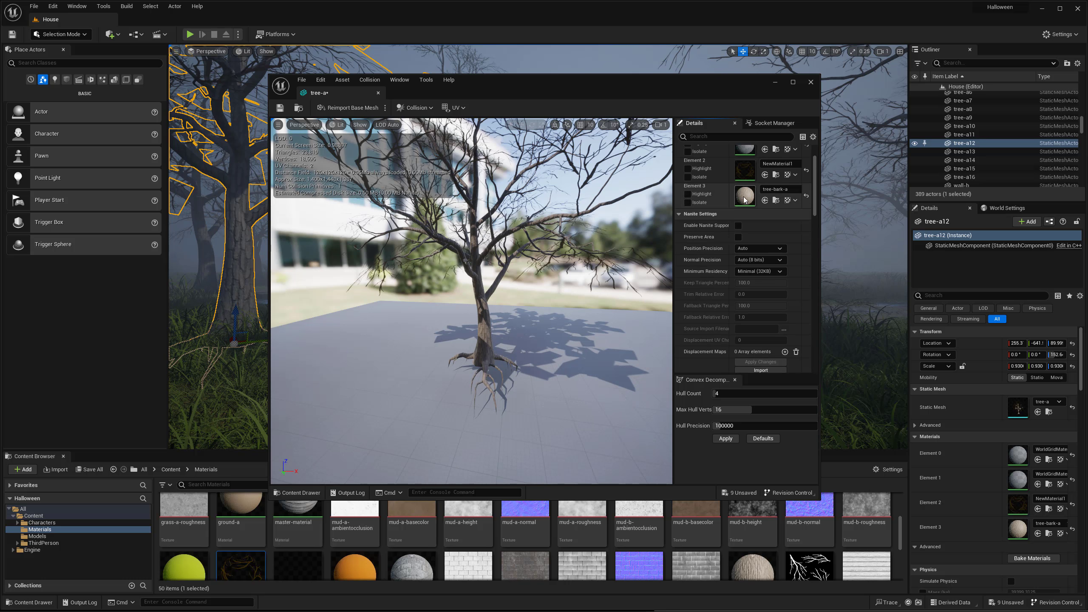
{"action": "left_click", "coordinate": [810, 82]}
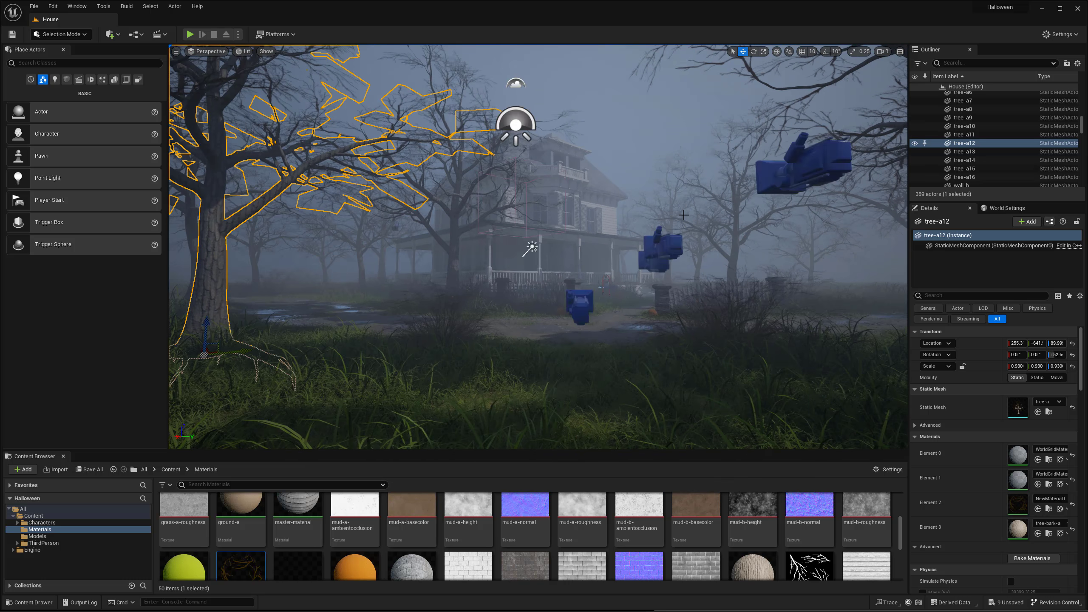
Step: Look through the Materials folder and go up to the Content folder
{"action": "scroll", "coordinate": [362, 527], "scroll_direction": "down", "scroll_amount": 3}
{"action": "scroll", "coordinate": [360, 525], "scroll_direction": "up", "scroll_amount": 6}
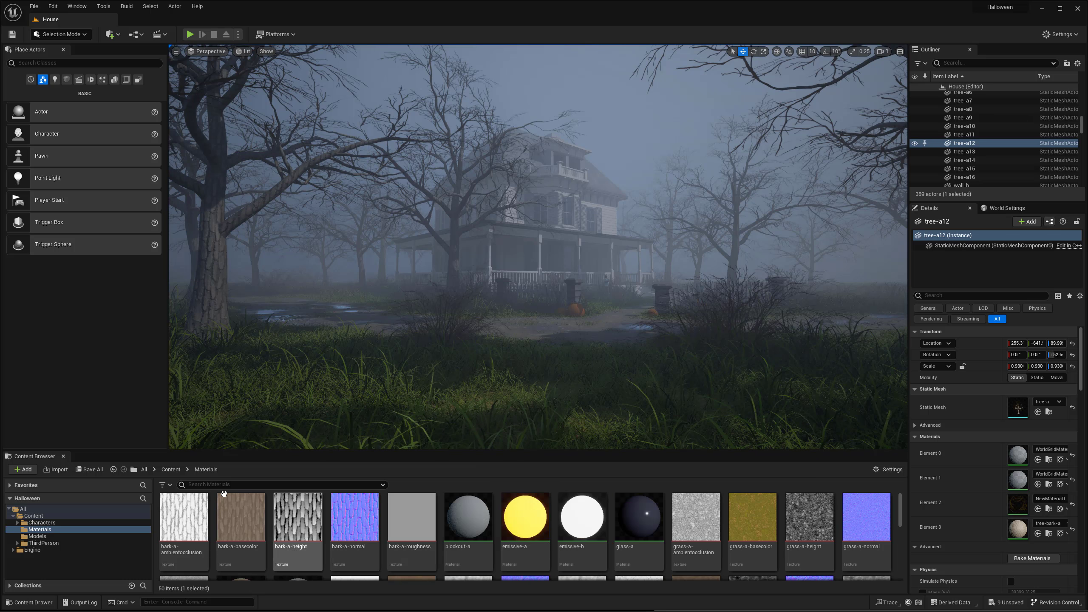
{"action": "left_click", "coordinate": [170, 469]}
Step: Duplicate a wild bush and move the copy into the foreground grass in front of the house
{"action": "key", "text": "w"}
{"action": "right_click_drag", "start_coordinate": [471, 364], "coordinate": [482, 383]}
{"action": "left_click", "coordinate": [336, 312]}
{"action": "key", "text": "w"}
{"action": "right_click_drag", "start_coordinate": [336, 313], "coordinate": [506, 315]}
{"action": "left_click", "coordinate": [474, 317]}
{"action": "left_click", "coordinate": [480, 266]}
{"action": "left_click_drag", "start_coordinate": [563, 306], "coordinate": [307, 292], "text": "alt"}
{"action": "key", "text": "w"}
{"action": "right_click_drag", "start_coordinate": [306, 292], "coordinate": [257, 296]}
{"action": "key", "text": "e"}
{"action": "key", "text": "w"}
{"action": "left_click_drag", "start_coordinate": [432, 311], "coordinate": [509, 355]}
Step: Scale the duplicated foreground bush uniformly to about 0.656 and adjust its height in the grass
{"action": "right_click_drag", "start_coordinate": [510, 355], "coordinate": [600, 355]}
{"action": "key", "text": "a"}
{"action": "key", "text": "r"}
{"action": "left_click_drag", "start_coordinate": [481, 361], "coordinate": [445, 379]}
{"action": "key", "text": "a"}
{"action": "right_click_drag", "start_coordinate": [445, 379], "coordinate": [707, 331]}
{"action": "key", "text": "w"}
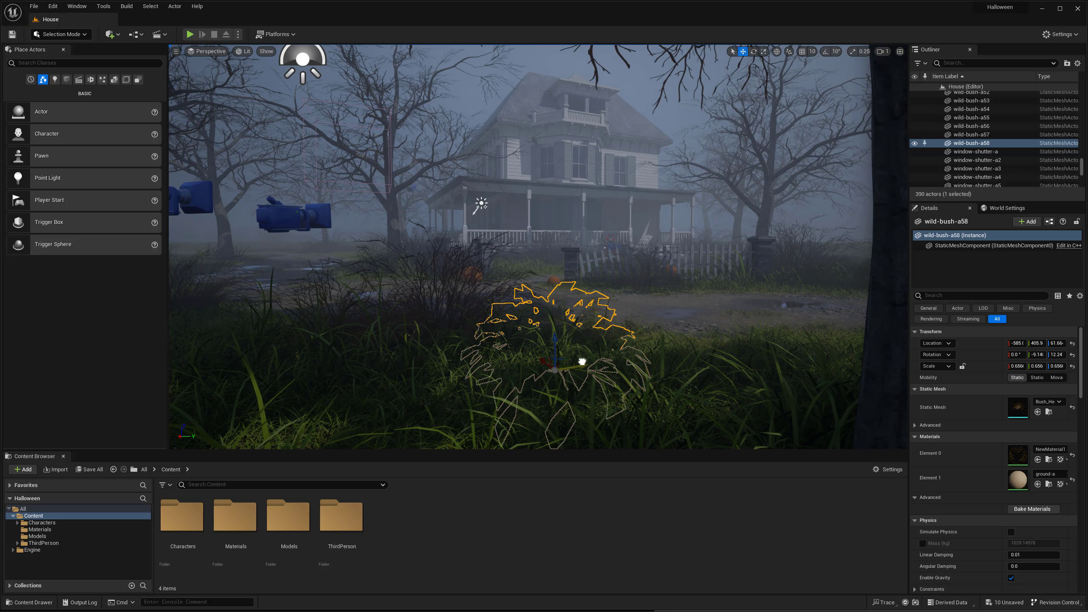
{"action": "left_click_drag", "start_coordinate": [550, 334], "coordinate": [550, 326]}
Step: Duplicate the foreground bush to the base of the nearby tree and scale the copy to about 0.761
{"action": "key", "text": "g"}
{"action": "right_click_drag", "start_coordinate": [549, 327], "coordinate": [745, 324]}
{"action": "key", "text": "g"}
{"action": "key", "text": "g"}
{"action": "key", "text": "g"}
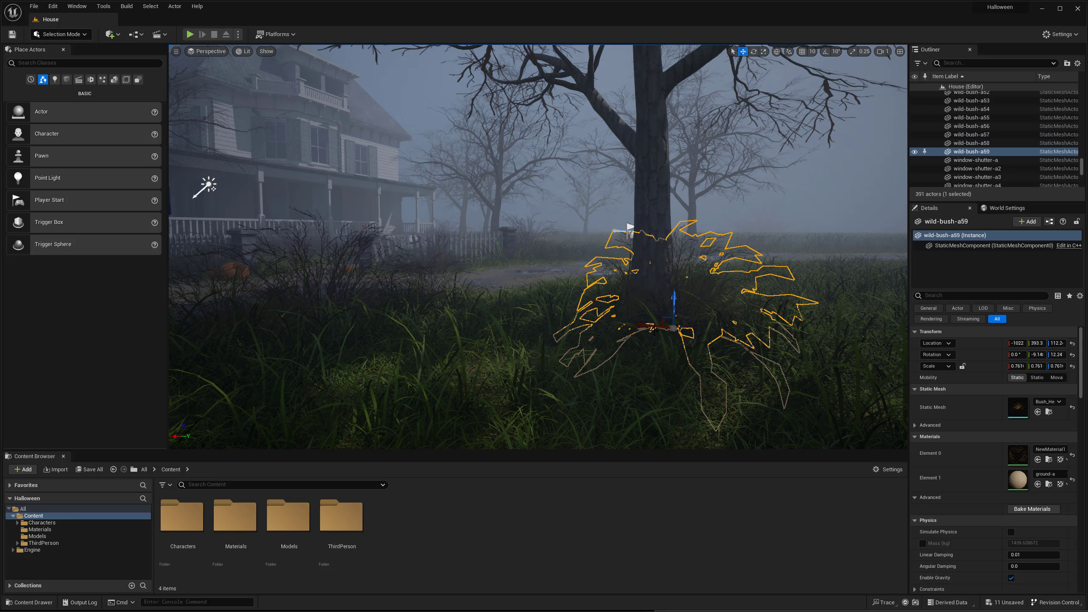
Step: Shift the bush at the tree base to X about -960 and rotate it around its vertical axis
{"action": "left_click_drag", "start_coordinate": [653, 330], "coordinate": [624, 329]}
{"action": "key", "text": "g"}
{"action": "right_click_drag", "start_coordinate": [623, 328], "coordinate": [548, 324]}
{"action": "key", "text": "g"}
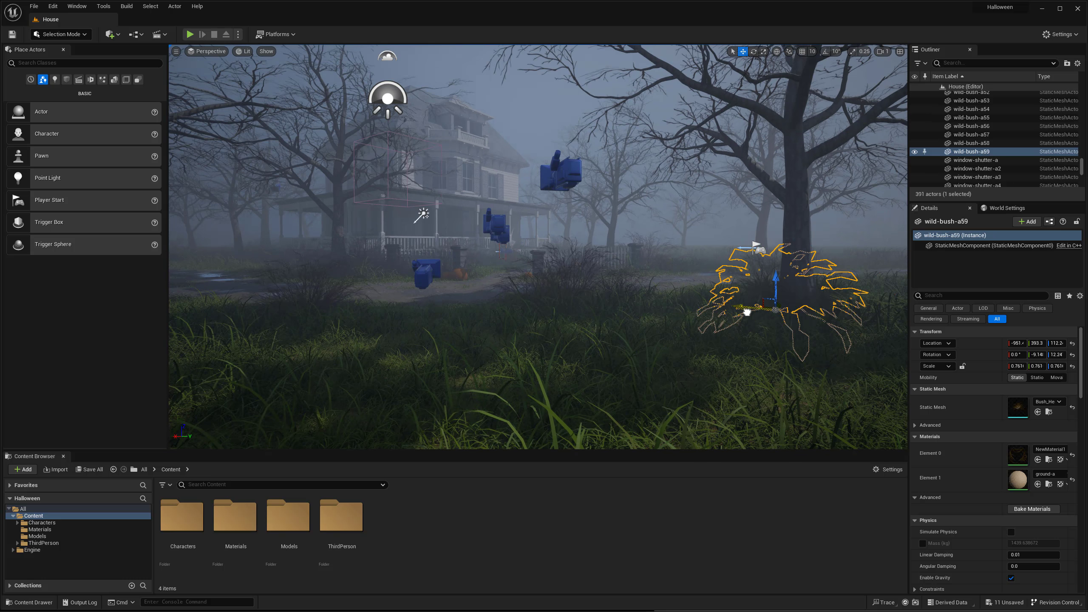
{"action": "left_click_drag", "start_coordinate": [747, 312], "coordinate": [749, 308]}
{"action": "right_click_drag", "start_coordinate": [777, 307], "coordinate": [783, 317]}
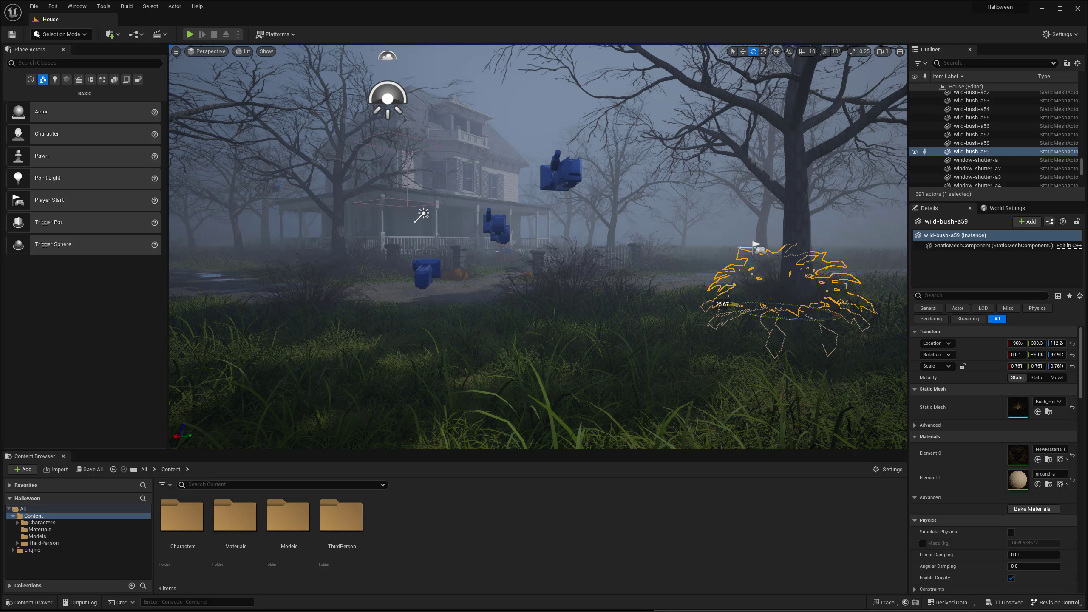
Step: Duplicate wild-bush-a21 and move the copy along Y to about -775, across the grass
{"action": "left_click_drag", "start_coordinate": [537, 308], "coordinate": [508, 308]}
{"action": "right_click_drag", "start_coordinate": [508, 308], "coordinate": [455, 302]}
{"action": "left_click_drag", "start_coordinate": [453, 273], "coordinate": [358, 273]}
{"action": "right_click_drag", "start_coordinate": [359, 274], "coordinate": [275, 275]}
{"action": "key", "text": "Delete"}
{"action": "left_click", "coordinate": [793, 336]}
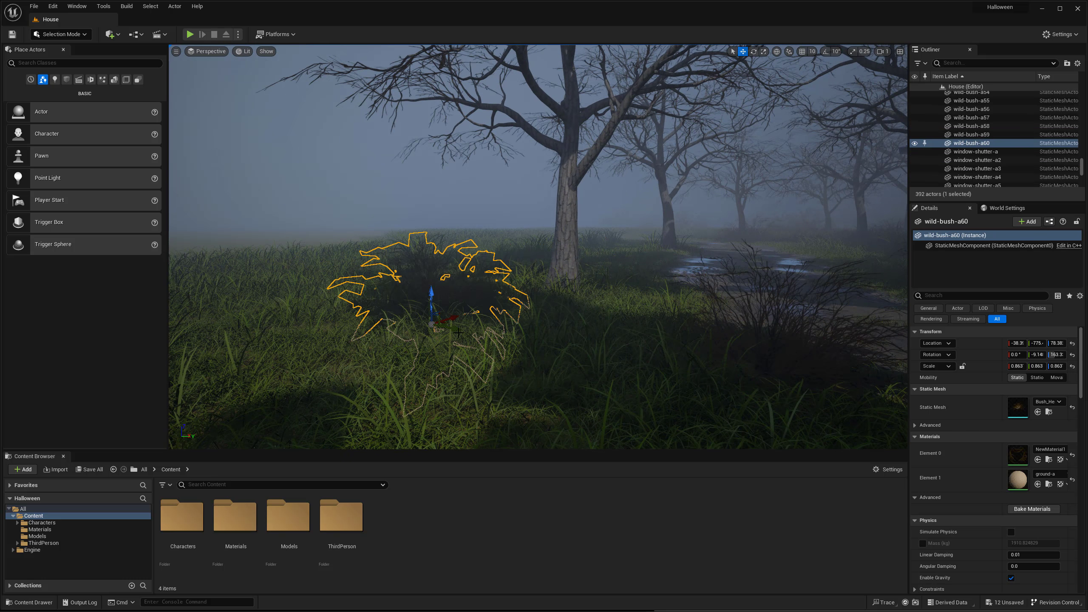
Step: Move the copied bush next to the tree trunk, to X about 239 and Z about 110
{"action": "left_click_drag", "start_coordinate": [516, 261], "coordinate": [515, 254]}
{"action": "key", "text": "w"}
{"action": "right_click_drag", "start_coordinate": [515, 254], "coordinate": [608, 258]}
{"action": "key", "text": "f"}
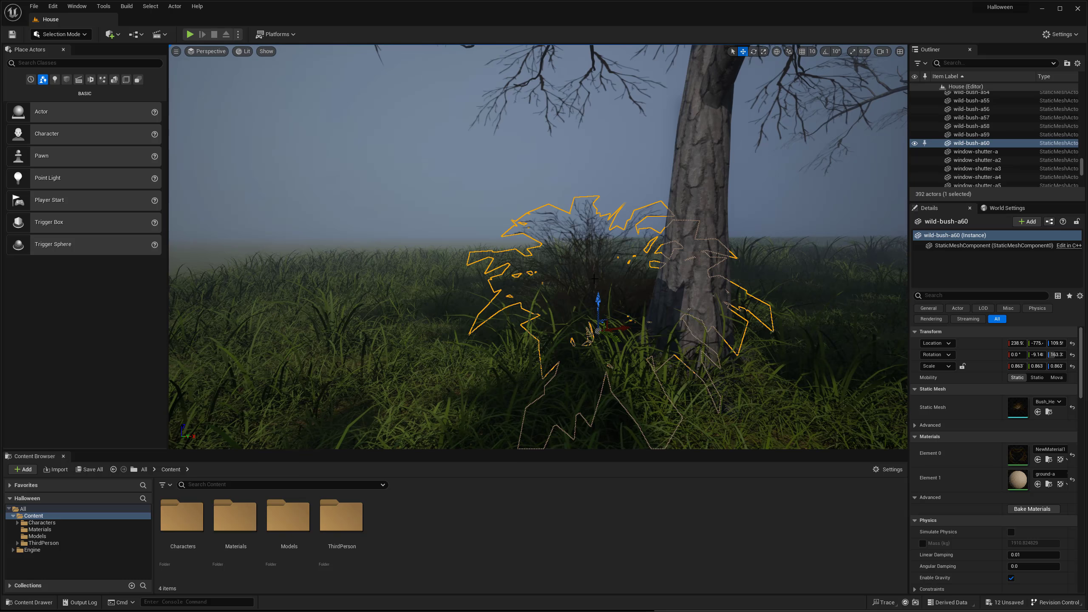
Step: Duplicate the trunk-side bush to Y about -938, flatten its Z scale to about 0.659, then tilt, turn and lower it to Z about 76
{"action": "scroll", "coordinate": [620, 295], "scroll_direction": "down", "scroll_amount": 2}
{"action": "key", "text": "w"}
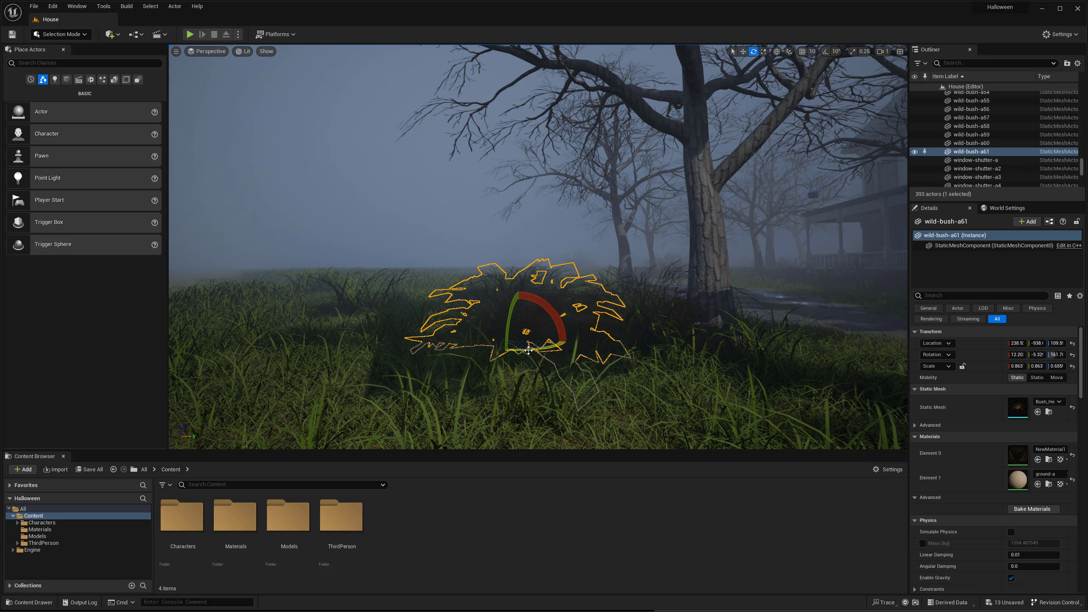
{"action": "right_click_drag", "start_coordinate": [522, 329], "coordinate": [560, 312]}
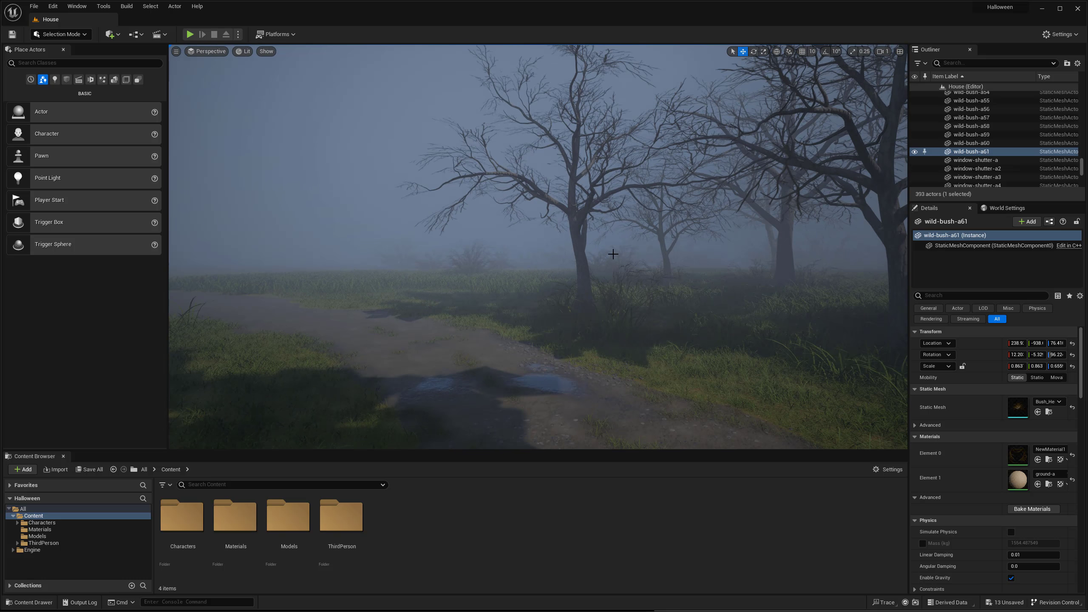
Step: Duplicate the distant tree-a15 and move the copy beyond the path to X about 8454, Y about -627
{"action": "right_click_drag", "start_coordinate": [726, 249], "coordinate": [727, 249]}
{"action": "left_click", "coordinate": [584, 277]}
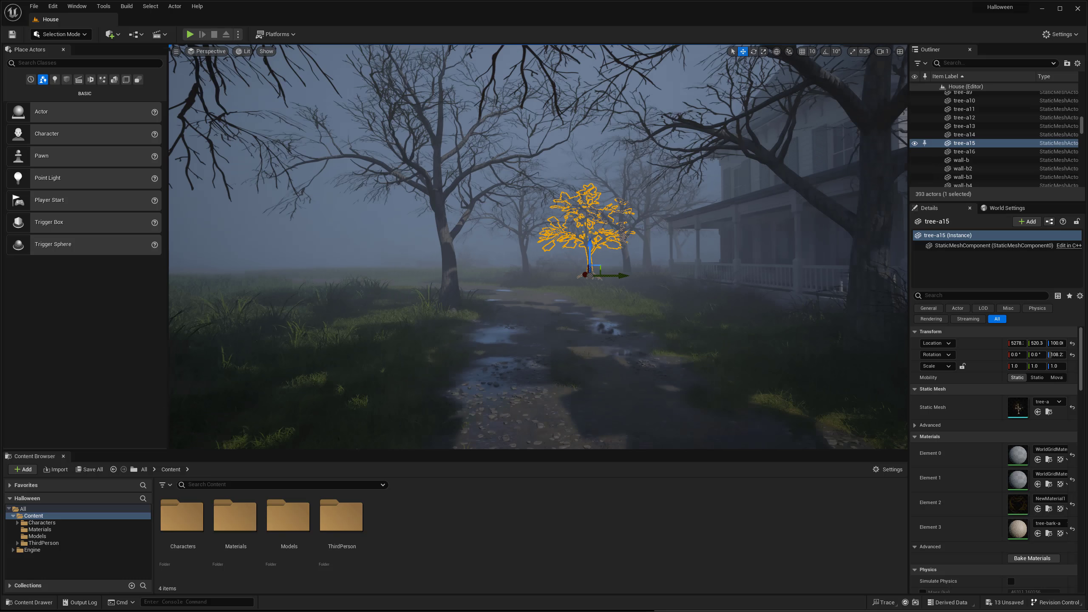
{"action": "key", "text": "g"}
{"action": "right_click_drag", "start_coordinate": [495, 270], "coordinate": [495, 269]}
{"action": "key", "text": "g"}
{"action": "key", "text": "g"}
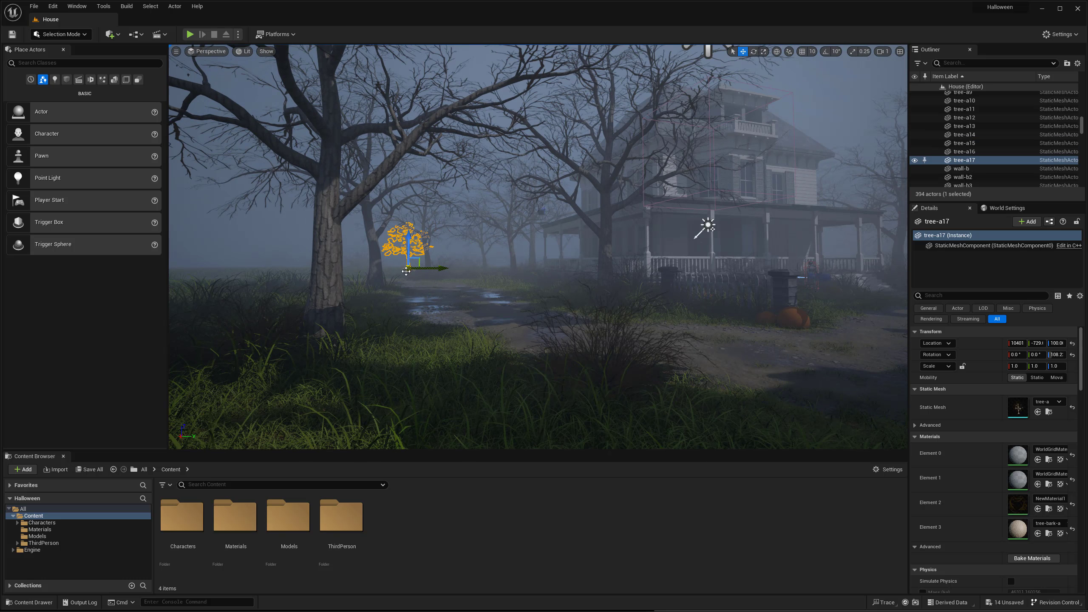
{"action": "right_click_drag", "start_coordinate": [409, 269], "coordinate": [409, 269]}
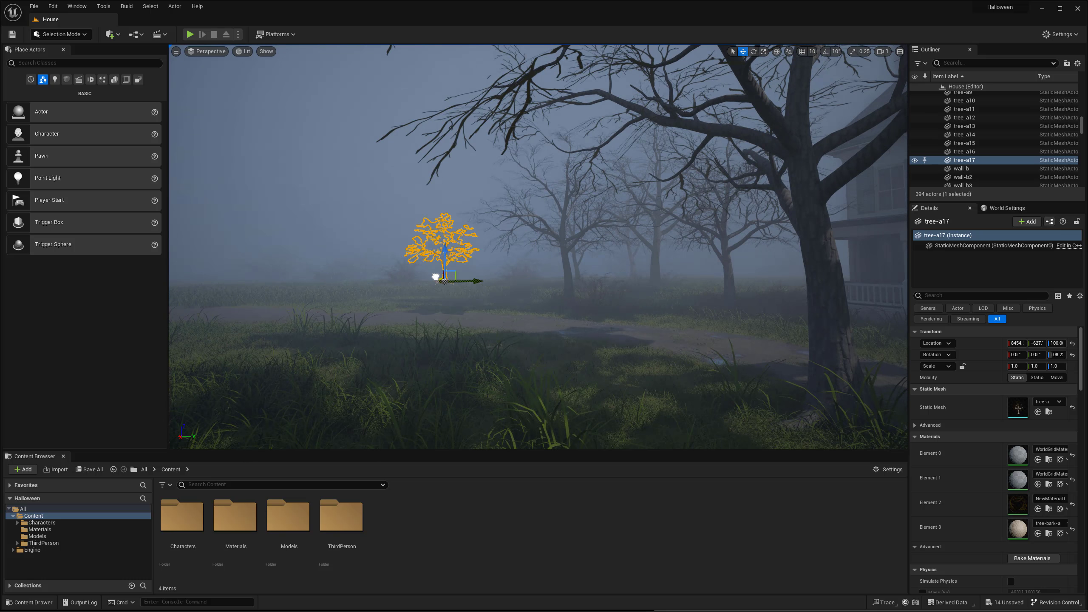
Step: Bring the duplicated distant tree closer, to X about 7481 and Y about -851
{"action": "left_click_drag", "start_coordinate": [468, 285], "coordinate": [458, 285]}
{"action": "key", "text": "g"}
{"action": "right_click_drag", "start_coordinate": [458, 285], "coordinate": [458, 285]}
{"action": "key", "text": "g"}
Step: Rotate the duplicated distant tree around its vertical axis to about 9.5 degrees
{"action": "key", "text": "e"}
{"action": "key", "text": "w"}
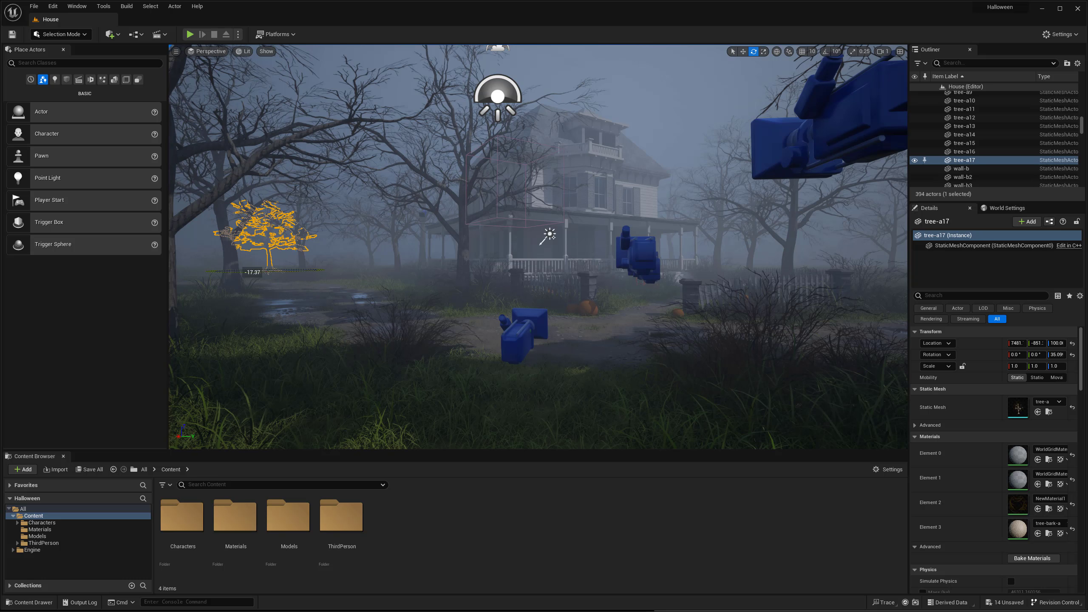
{"action": "left_click_drag", "start_coordinate": [309, 267], "coordinate": [300, 267]}
{"action": "key", "text": "w"}
{"action": "key", "text": "g"}
{"action": "key", "text": "g"}
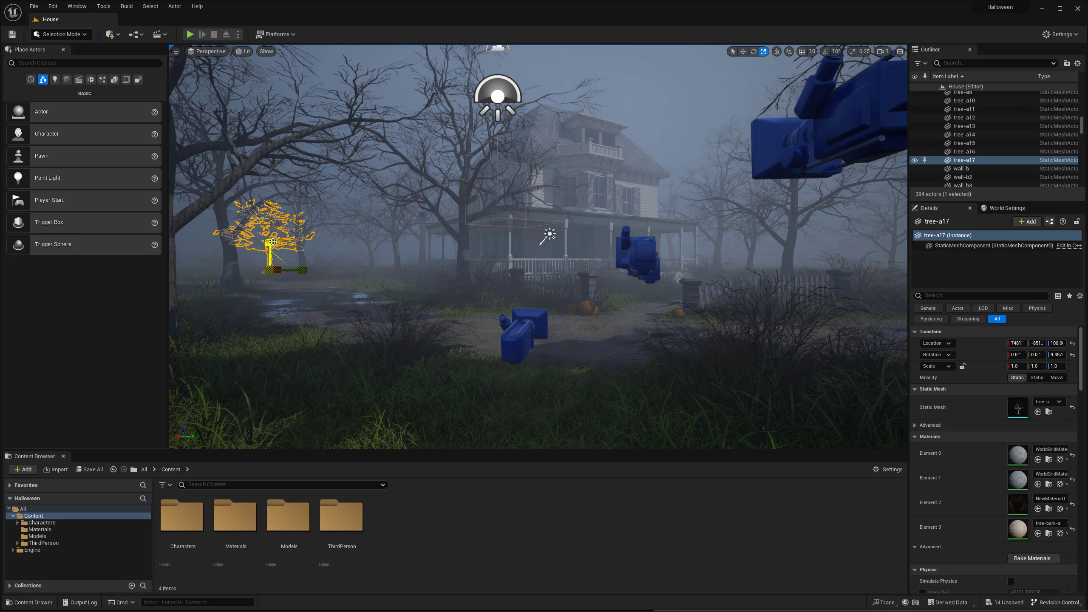
Step: Scale the duplicated distant tree to about 0.469 in X and Y and 0.949 in Z
{"action": "key", "text": "g"}
{"action": "key", "text": "g"}
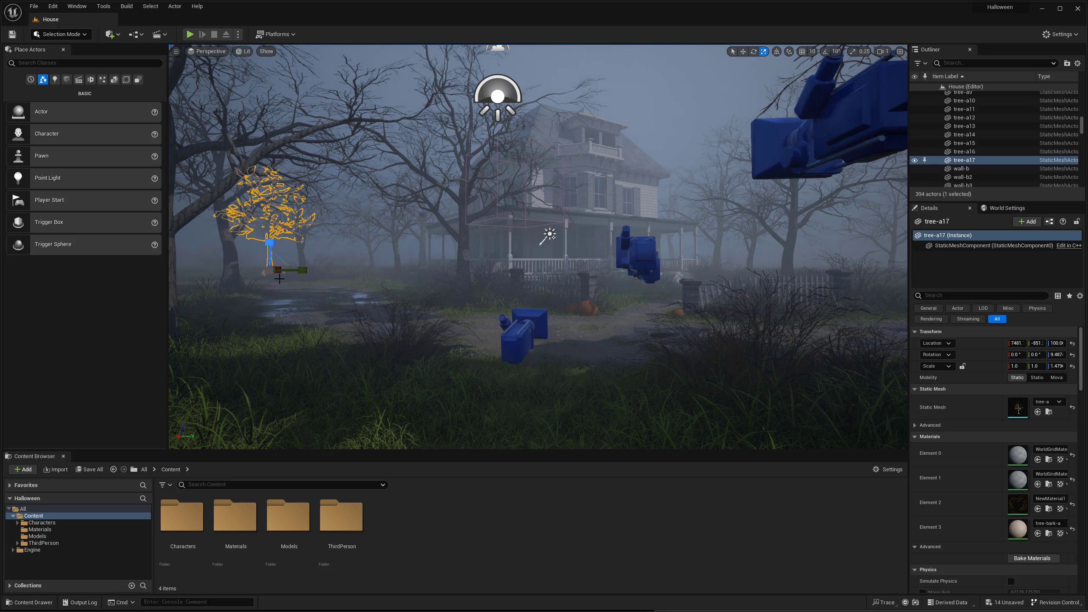
{"action": "key", "text": "g"}
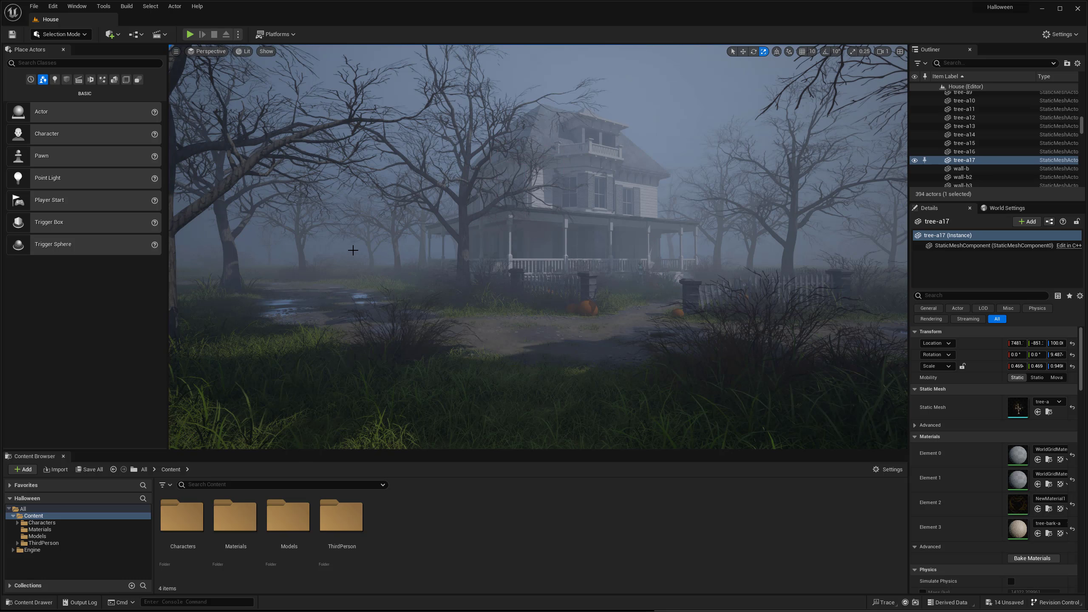
Step: Duplicate the shrunken distant tree twice along Y, placing the copies at Y about 1624 and Y about 11391
{"action": "key", "text": "g"}
{"action": "key", "text": "w"}
{"action": "left_click_drag", "start_coordinate": [287, 268], "coordinate": [410, 269], "text": "alt"}
{"action": "key", "text": "g"}
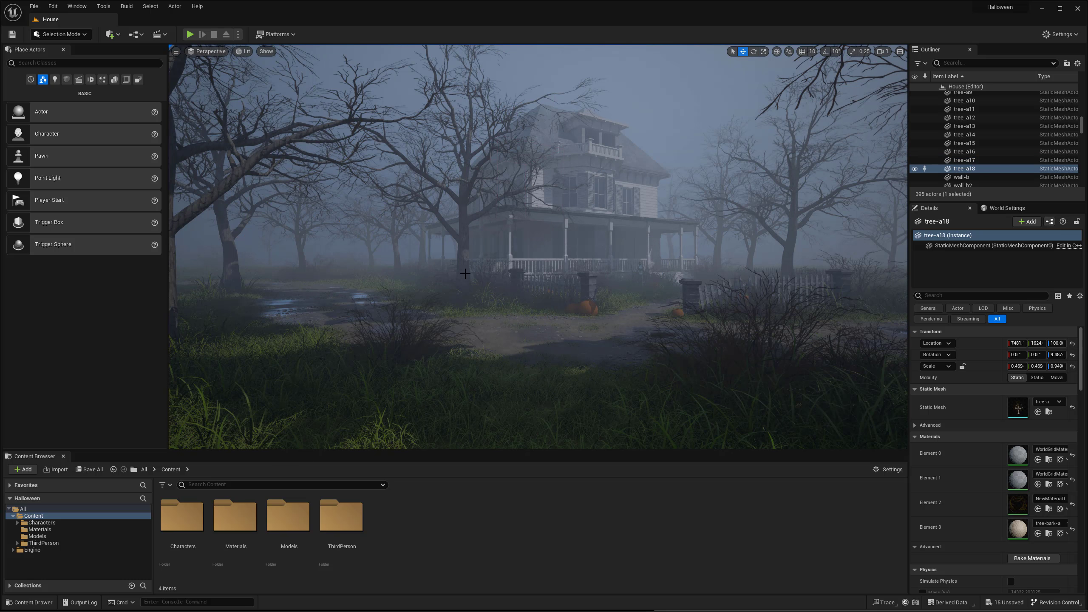
{"action": "key", "text": "g"}
{"action": "key", "text": "g"}
{"action": "right_click_drag", "start_coordinate": [696, 262], "coordinate": [745, 267]}
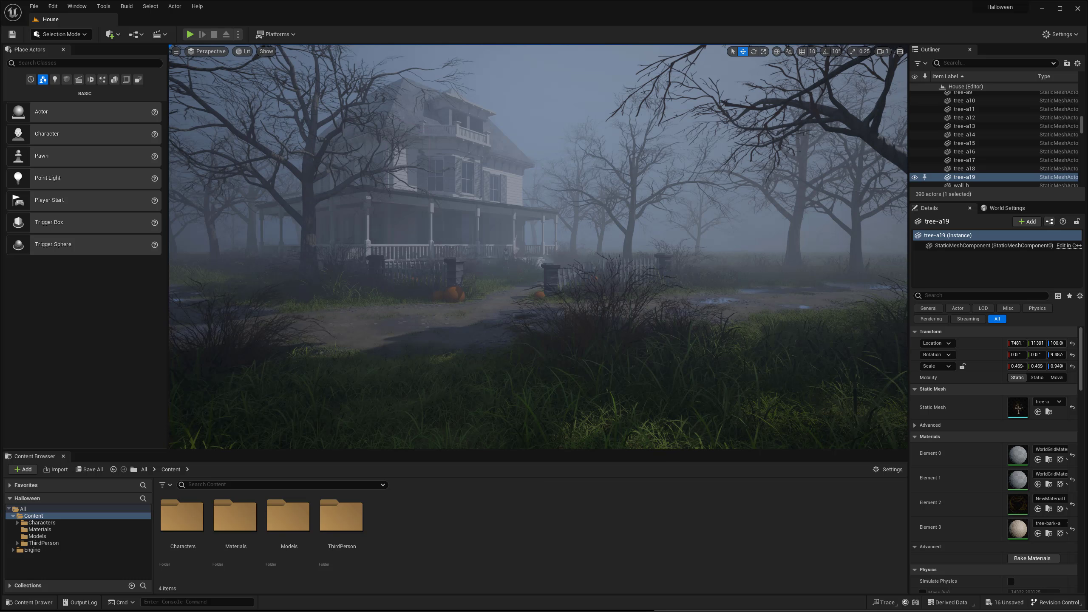
Step: Place another copy of the shrunken tree behind the picket fence at X about 2230, Y about 7378
{"action": "key", "text": "g"}
{"action": "left_click_drag", "start_coordinate": [570, 250], "coordinate": [665, 250]}
{"action": "key", "text": "g"}
{"action": "key", "text": "g"}
{"action": "key", "text": "g"}
{"action": "key", "text": "g"}
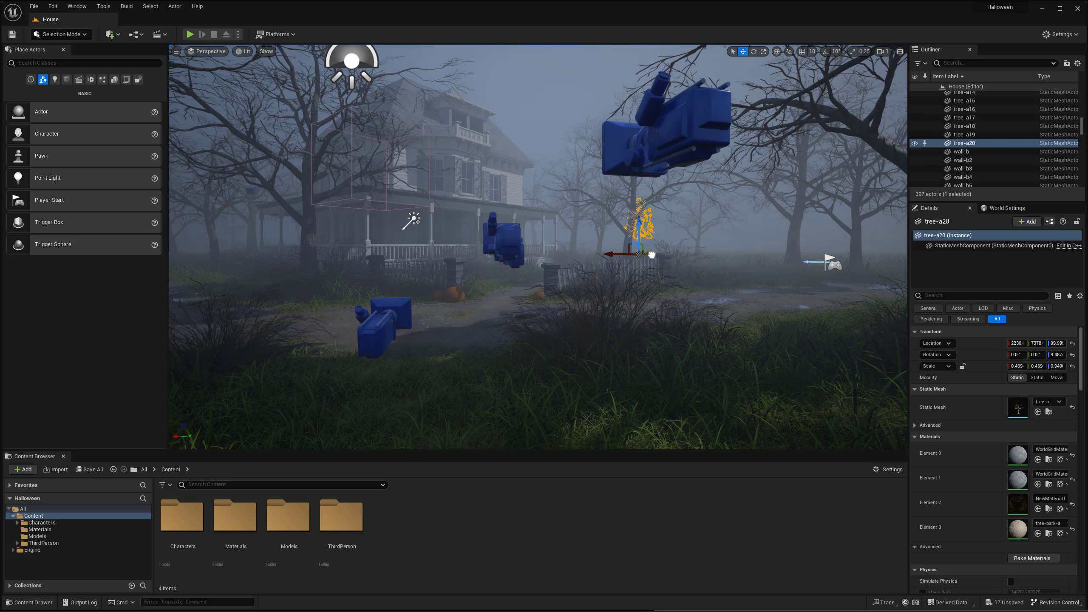
Step: Duplicate the small background tree to X about -953, Y about 6301, Z about -136, and turn it to about -68 degrees
{"action": "left_click_drag", "start_coordinate": [631, 257], "coordinate": [783, 259], "text": "alt"}
{"action": "key", "text": "g"}
{"action": "key", "text": "g"}
{"action": "key", "text": "e"}
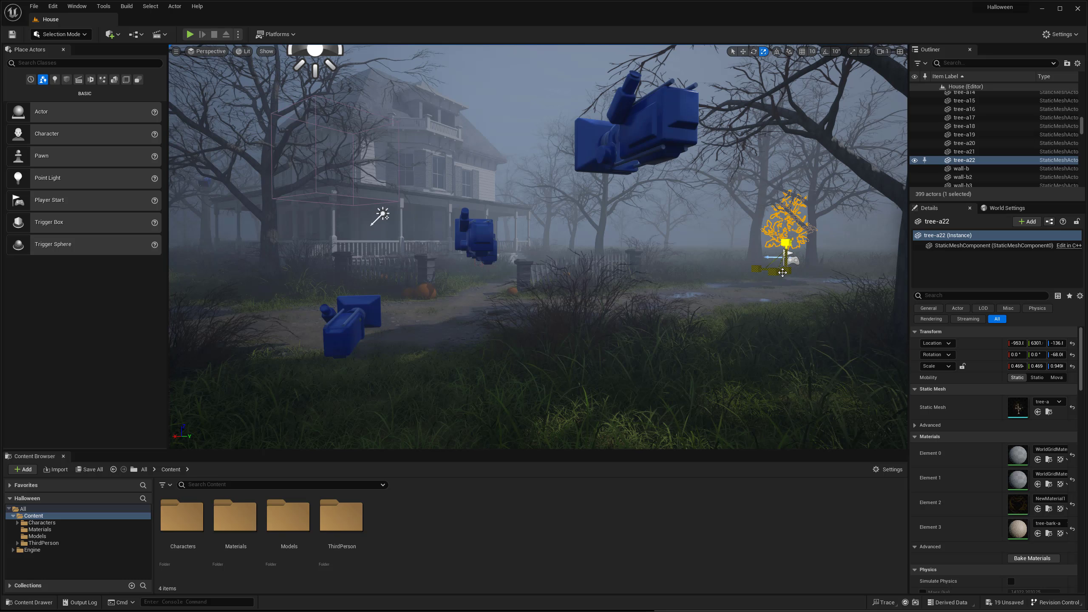
Step: Enlarge the new tree copy to about 0.604 in X and Y and 1.08 in Z, and turn it to about -56 degrees
{"action": "key", "text": "g"}
{"action": "key", "text": "w"}
{"action": "key", "text": "g"}
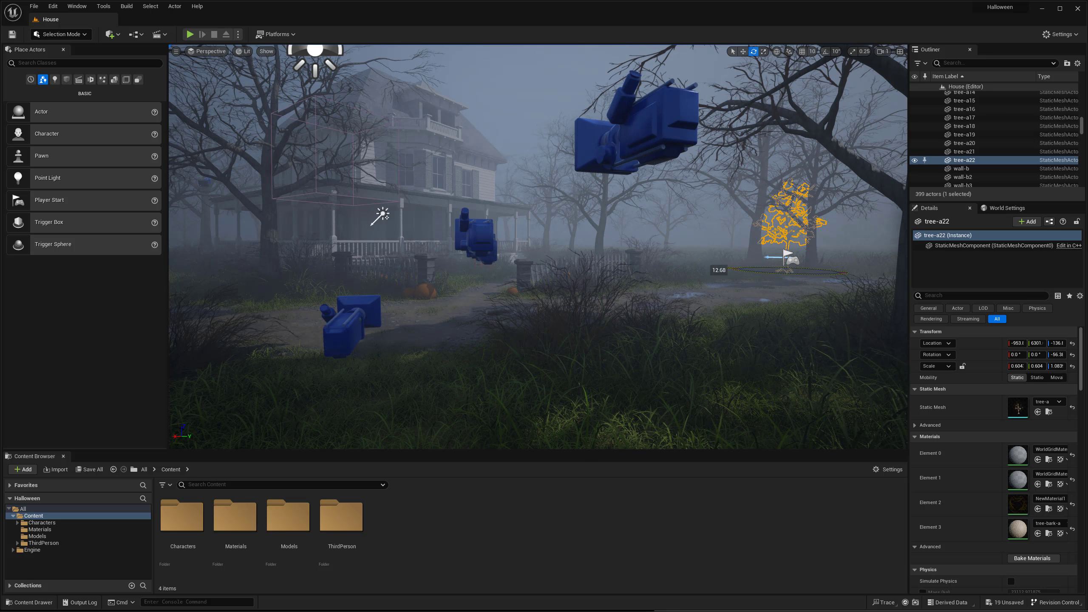
Step: Duplicate the enlarged background tree and shift the copy toward the picket fence
{"action": "key", "text": "w"}
{"action": "key", "text": "g"}
{"action": "left_click_drag", "start_coordinate": [776, 273], "coordinate": [660, 265]}
{"action": "key", "text": "g"}
{"action": "key", "text": "g"}
{"action": "key", "text": "g"}
{"action": "key", "text": "w"}
{"action": "key", "text": "g"}
{"action": "key", "text": "g"}
Step: Place a further tree copy at X about -1647, Y about 7196, and rotate it to about 68 degrees
{"action": "key", "text": "e"}
{"action": "key", "text": "g"}
{"action": "key", "text": "w"}
{"action": "key", "text": "g"}
{"action": "key", "text": "e"}
{"action": "key", "text": "g"}
{"action": "key", "text": "g"}
{"action": "key", "text": "g"}
{"action": "right_click_drag", "start_coordinate": [740, 264], "coordinate": [702, 269]}
{"action": "key", "text": "s"}
{"action": "key", "text": "w"}
{"action": "key", "text": "g"}
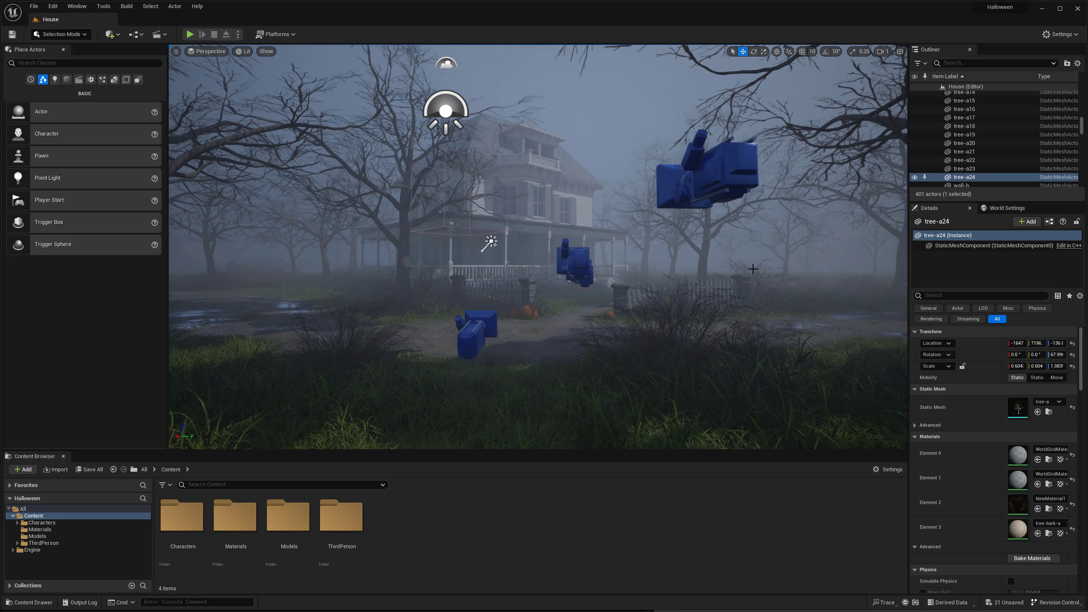
Step: Duplicate the background tree to X about 3143, Y about 4504 behind the gate, reducing its Z scale to about 0.76
{"action": "left_click", "coordinate": [799, 260]}
{"action": "left_click_drag", "start_coordinate": [788, 291], "coordinate": [662, 288], "text": "alt"}
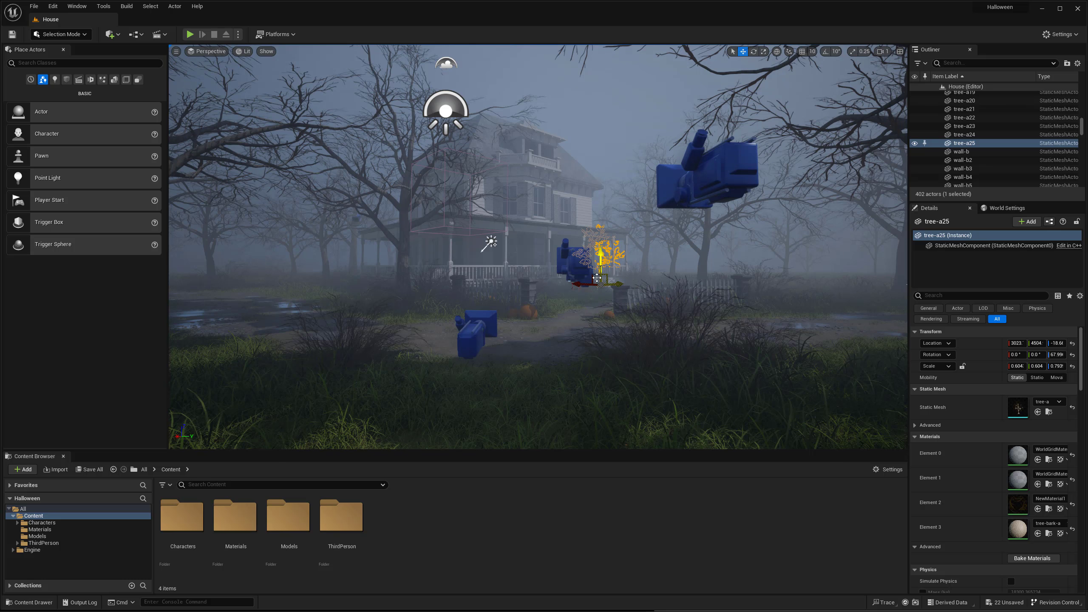
{"action": "key", "text": "w"}
{"action": "right_click_drag", "start_coordinate": [538, 247], "coordinate": [668, 248]}
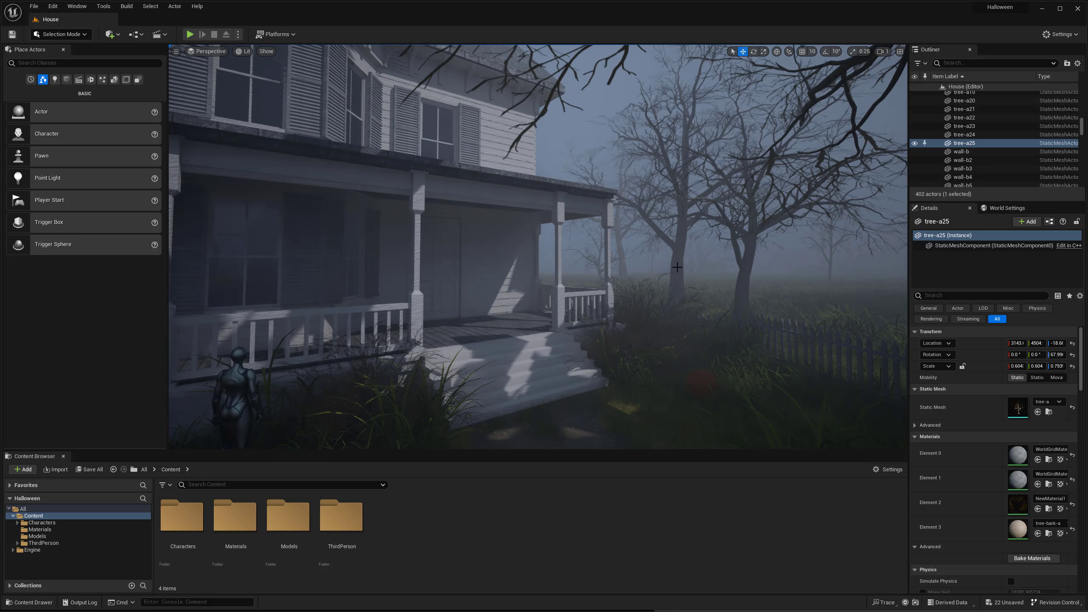
Step: Duplicate the tree beside the porch fence, then resize and rotate the copy
{"action": "left_click", "coordinate": [748, 274]}
{"action": "right_click_drag", "start_coordinate": [749, 274], "coordinate": [767, 276]}
{"action": "left_click_drag", "start_coordinate": [812, 341], "coordinate": [508, 315], "text": "alt"}
{"action": "key", "text": "r"}
{"action": "right_click_drag", "start_coordinate": [508, 315], "coordinate": [476, 326]}
{"action": "key", "text": "e"}
{"action": "left_click_drag", "start_coordinate": [702, 283], "coordinate": [609, 365]}
Step: Position and rotate the duplicated wild bush by the path at X about 4378, Y about 912
{"action": "key", "text": "w"}
{"action": "right_click_drag", "start_coordinate": [610, 365], "coordinate": [560, 325]}
{"action": "key", "text": "g"}
{"action": "key", "text": "e"}
{"action": "right_click_drag", "start_coordinate": [560, 380], "coordinate": [575, 372]}
{"action": "key", "text": "g"}
{"action": "left_click_drag", "start_coordinate": [564, 359], "coordinate": [551, 355]}
{"action": "mouse_move", "coordinate": [551, 355]}
{"action": "right_mouse_down"}
{"action": "mouse_move", "coordinate": [529, 351]}
{"action": "mouse_move", "coordinate": [542, 344]}
{"action": "right_mouse_up"}
{"action": "key", "text": "g"}
{"action": "key", "text": "g"}
{"action": "key", "text": "w"}
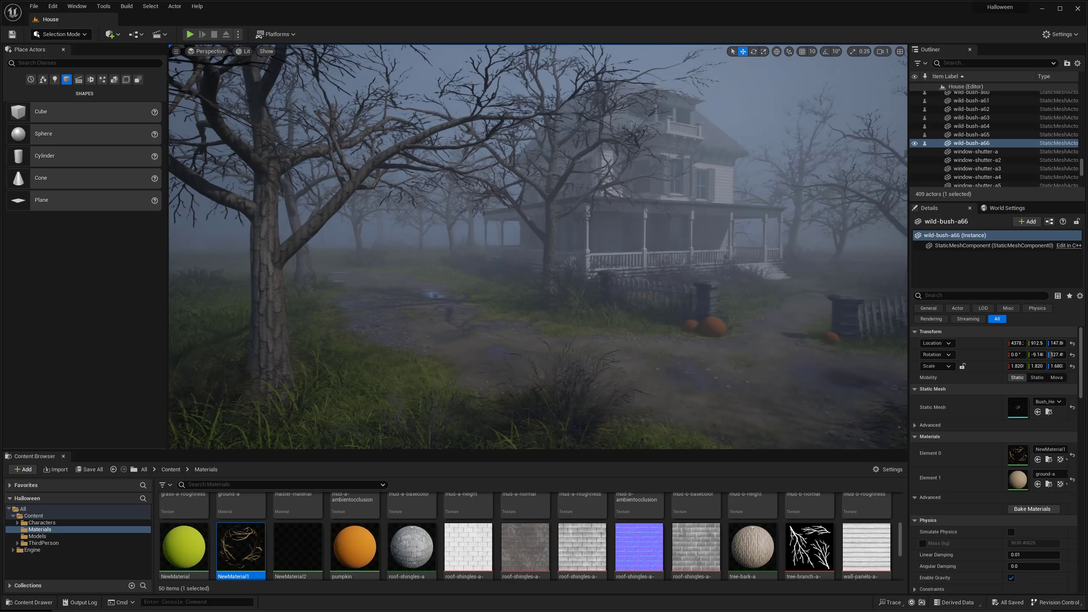
Step: Look over the ground in front of the house and browse the Materials folder for the grass material
{"action": "right_click_drag", "start_coordinate": [558, 351], "coordinate": [570, 343]}
{"action": "left_click", "coordinate": [557, 351]}
{"action": "key", "text": "g"}
{"action": "left_click", "coordinate": [558, 337]}
{"action": "key", "text": "g"}
{"action": "scroll", "coordinate": [558, 514], "scroll_direction": "down", "scroll_amount": 6}
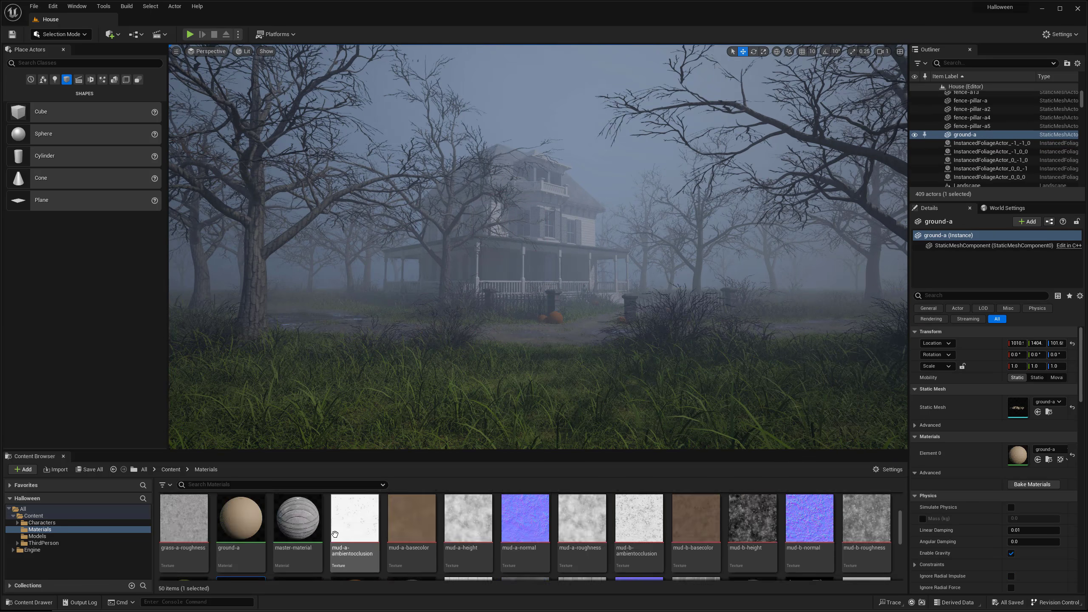
{"action": "left_click", "coordinate": [173, 469]}
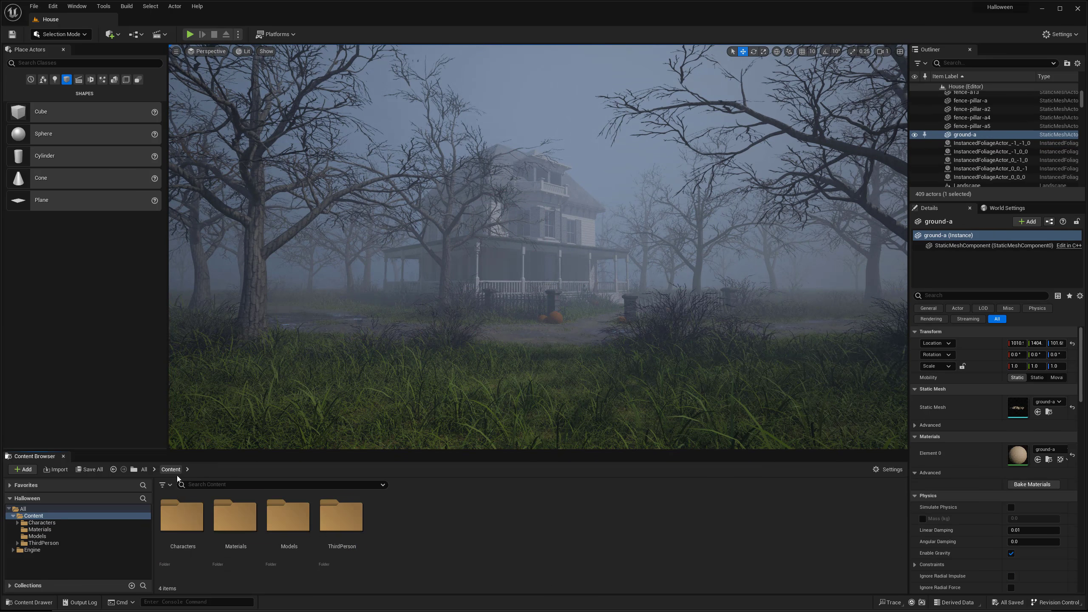
{"action": "double_click", "coordinate": [249, 521]}
{"action": "scroll", "coordinate": [249, 521], "scroll_direction": "down", "scroll_amount": 10}
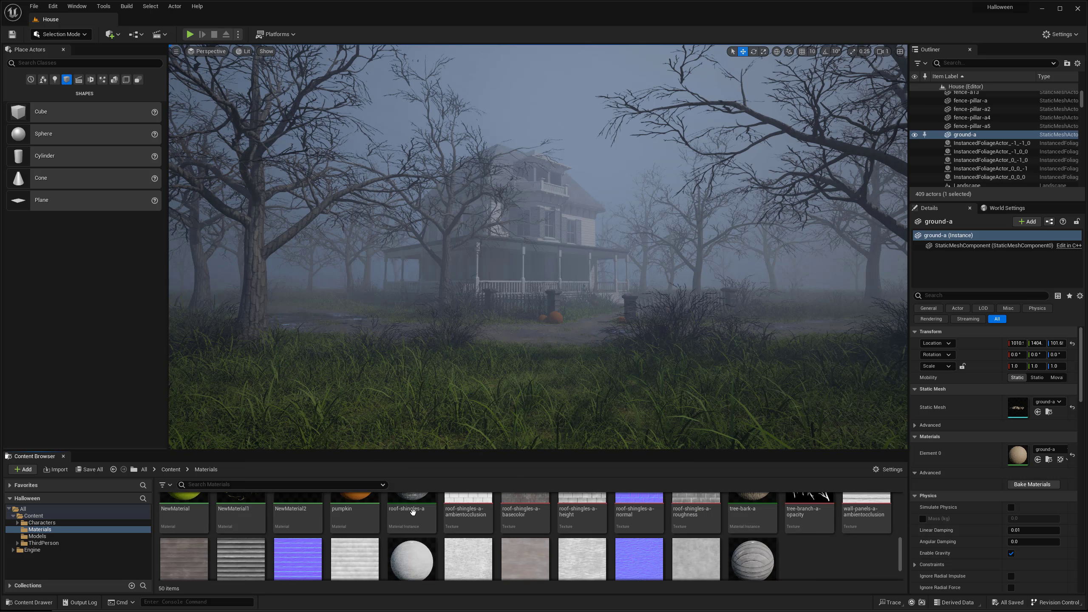
{"action": "scroll", "coordinate": [666, 515], "scroll_direction": "up", "scroll_amount": 10}
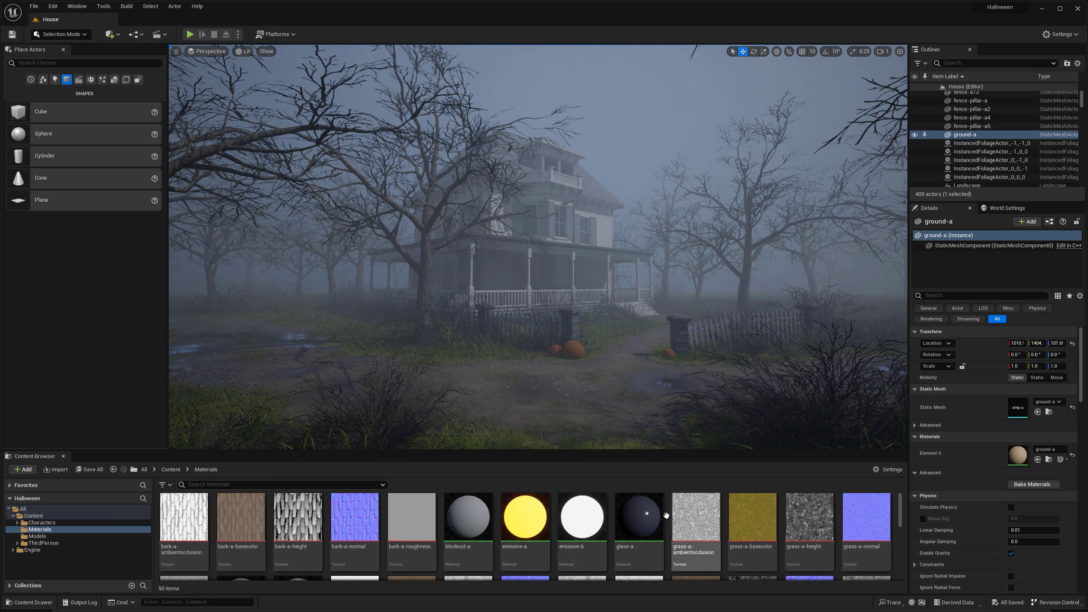
Step: Open the grass-b mesh from the Models folder and its NewMaterial graph, keeping the level's grass in view beside it
{"action": "left_click", "coordinate": [522, 436]}
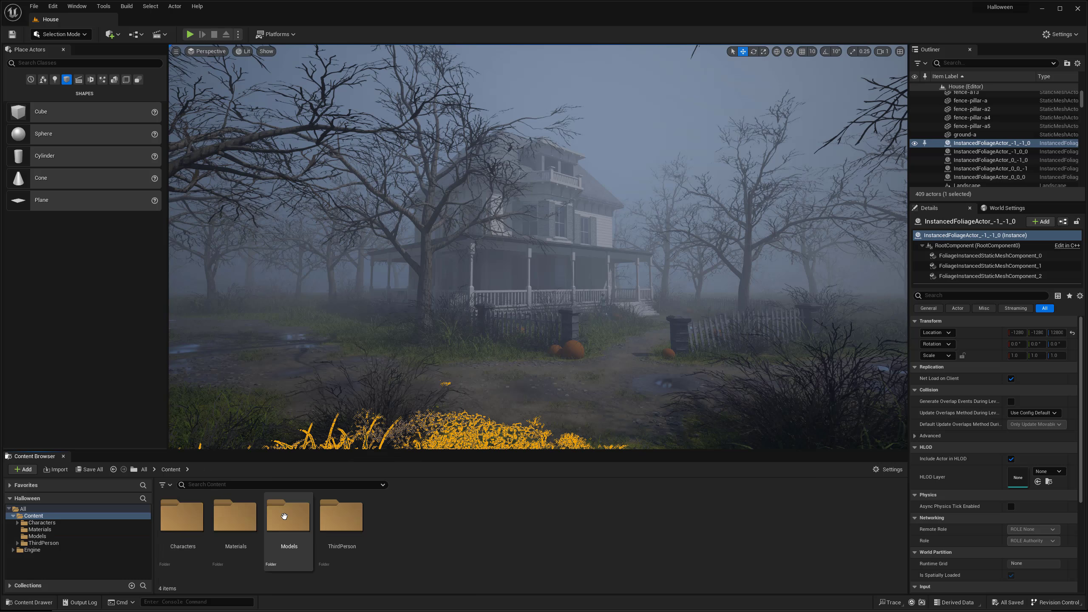
{"action": "double_click", "coordinate": [284, 516]}
{"action": "double_click", "coordinate": [695, 527]}
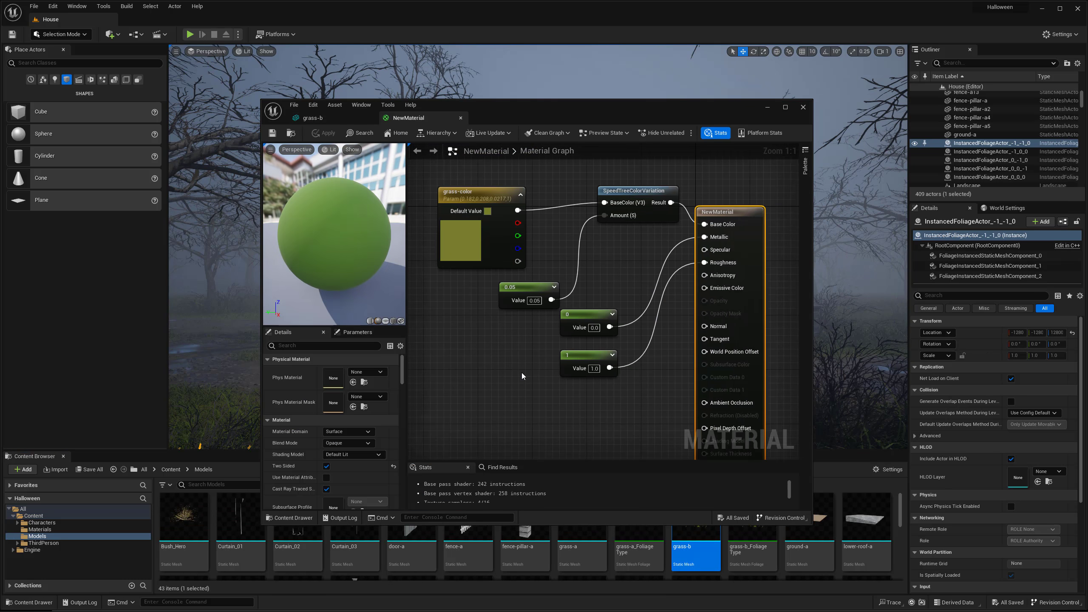
{"action": "scroll", "coordinate": [521, 376], "scroll_direction": "down", "scroll_amount": 2}
{"action": "left_click_drag", "start_coordinate": [568, 109], "coordinate": [783, 148]}
{"action": "key", "text": "g"}
{"action": "right_click_drag", "start_coordinate": [481, 285], "coordinate": [481, 286]}
Step: Change the grass-color parameter to a darker yellow-brown, hue about 46, saturation 0.877, value 0.167, judging it in the Unlit view mode
{"action": "double_click", "coordinate": [731, 262]}
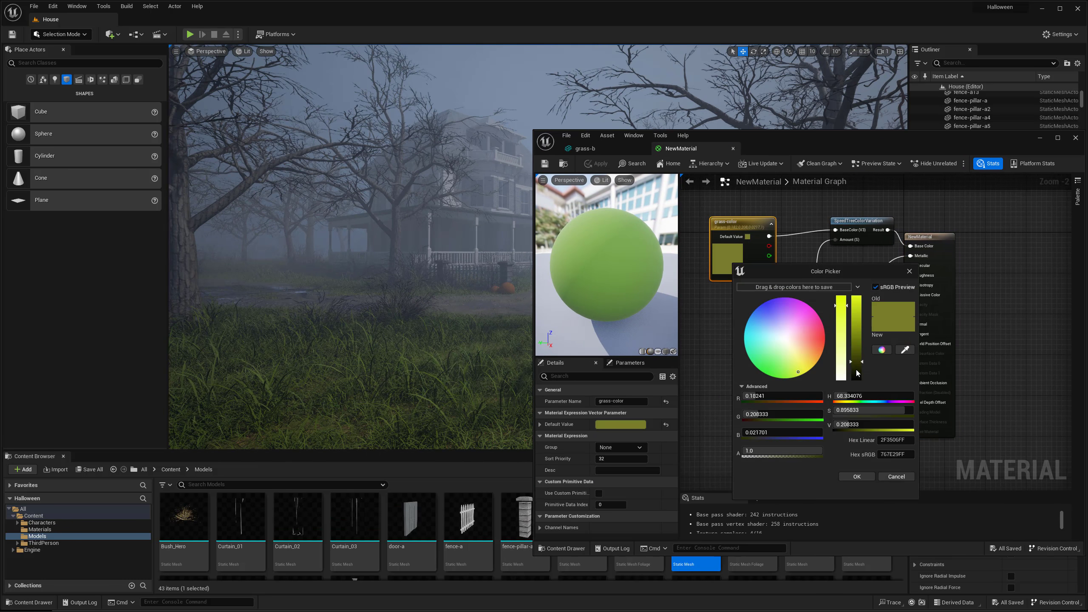
{"action": "left_click", "coordinate": [812, 362]}
{"action": "left_click", "coordinate": [810, 362]}
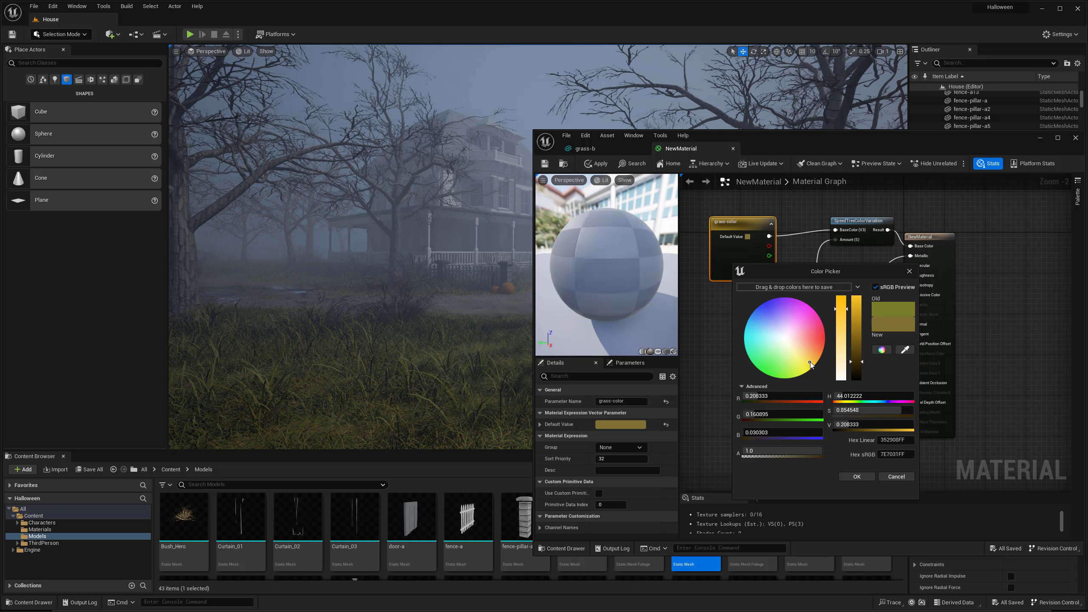
{"action": "left_click", "coordinate": [857, 369]}
{"action": "left_click", "coordinate": [244, 52]}
{"action": "left_click", "coordinate": [252, 82]}
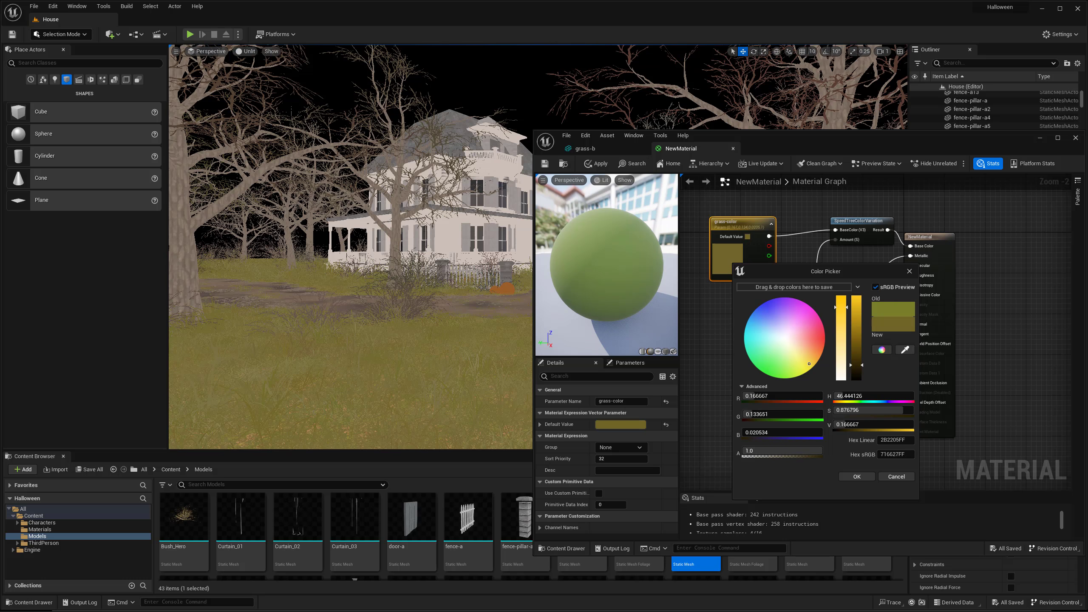
{"action": "left_click", "coordinate": [856, 476]}
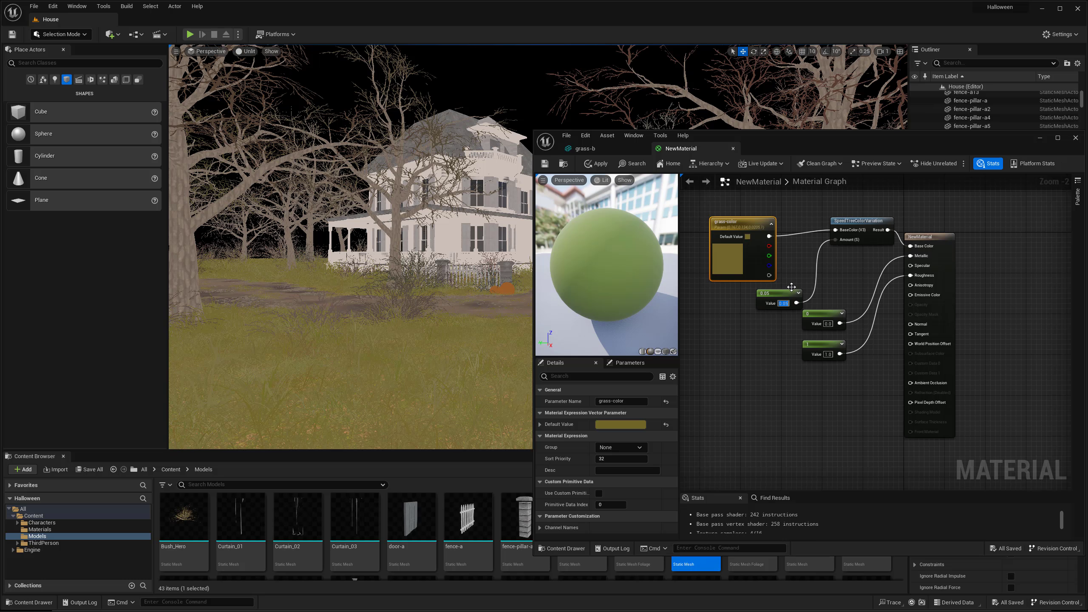
Step: Set the grass colour variation amount to 0.07 and return the level view to Lit
{"action": "key", "text": "Return"}
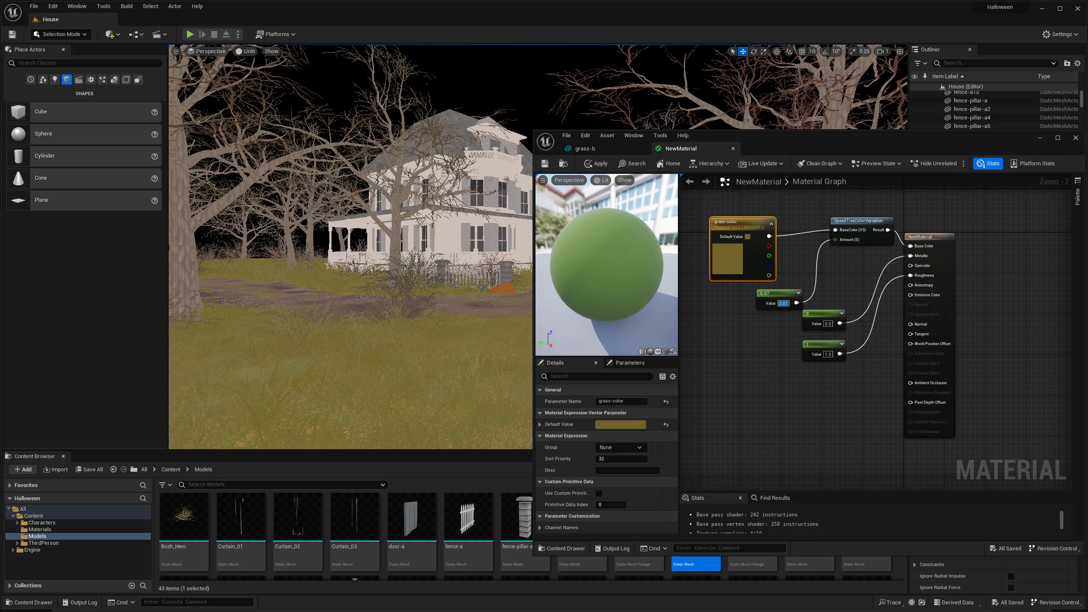
{"action": "left_click", "coordinate": [244, 51]}
{"action": "left_click", "coordinate": [257, 76]}
{"action": "right_click_drag", "start_coordinate": [435, 210], "coordinate": [418, 193]}
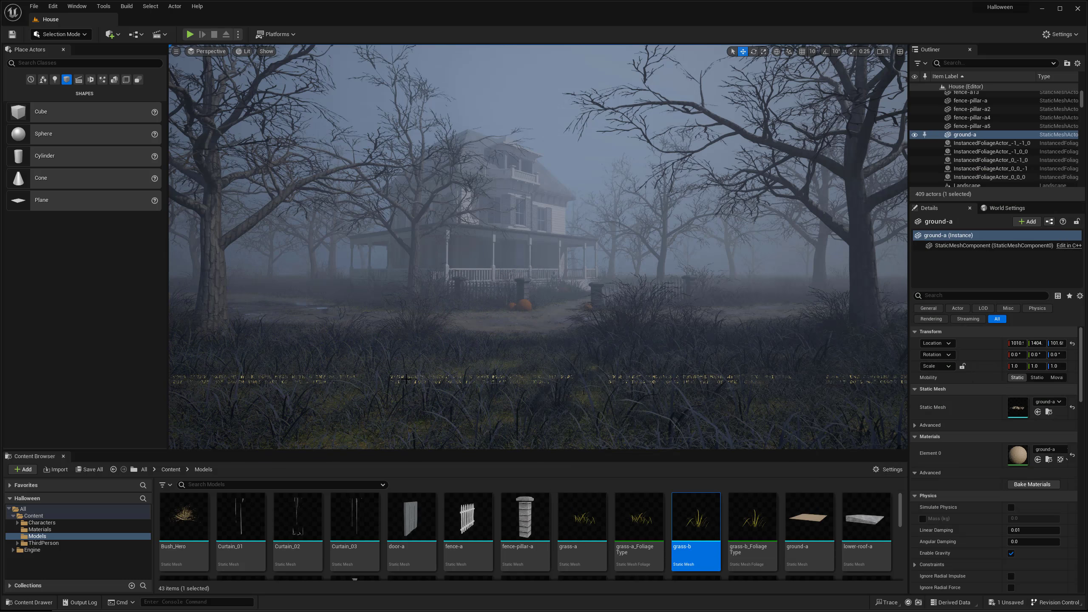
Step: Examine the recoloured grass along the muddy path in both the Unlit and Lit view modes
{"action": "mouse_move", "coordinate": [401, 374]}
{"action": "right_mouse_down"}
{"action": "mouse_move", "coordinate": [386, 392]}
{"action": "mouse_move", "coordinate": [376, 381]}
{"action": "mouse_move", "coordinate": [405, 370]}
{"action": "mouse_move", "coordinate": [401, 389]}
{"action": "right_mouse_up"}
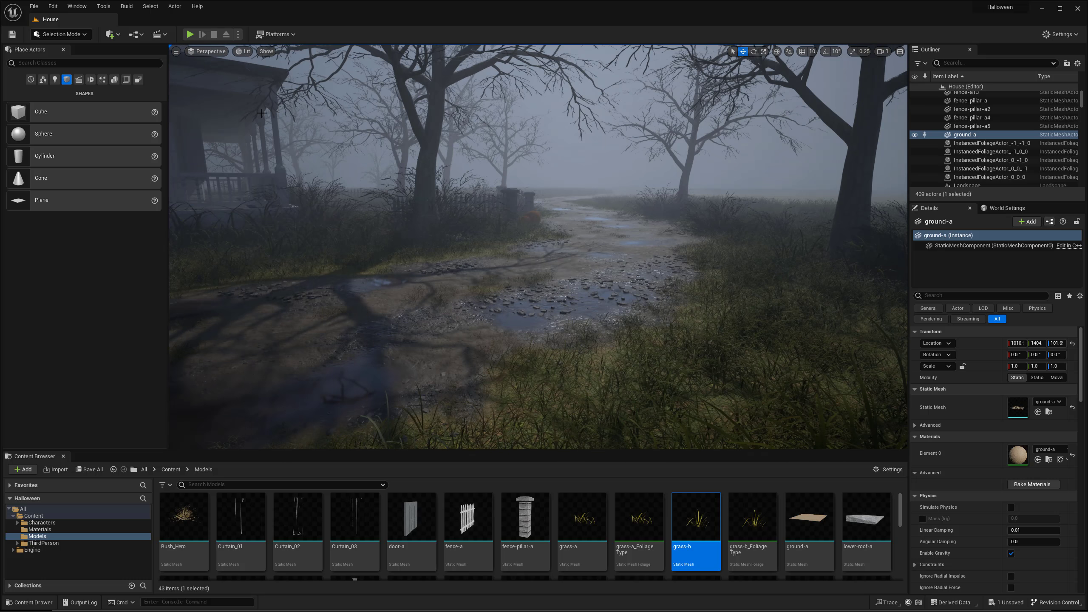
{"action": "left_click", "coordinate": [243, 52]}
{"action": "left_click", "coordinate": [262, 85]}
{"action": "mouse_move", "coordinate": [504, 263]}
{"action": "right_mouse_down"}
{"action": "mouse_move", "coordinate": [512, 296]}
{"action": "mouse_move", "coordinate": [498, 248]}
{"action": "right_mouse_up"}
{"action": "left_click", "coordinate": [246, 51]}
{"action": "left_click", "coordinate": [257, 74]}
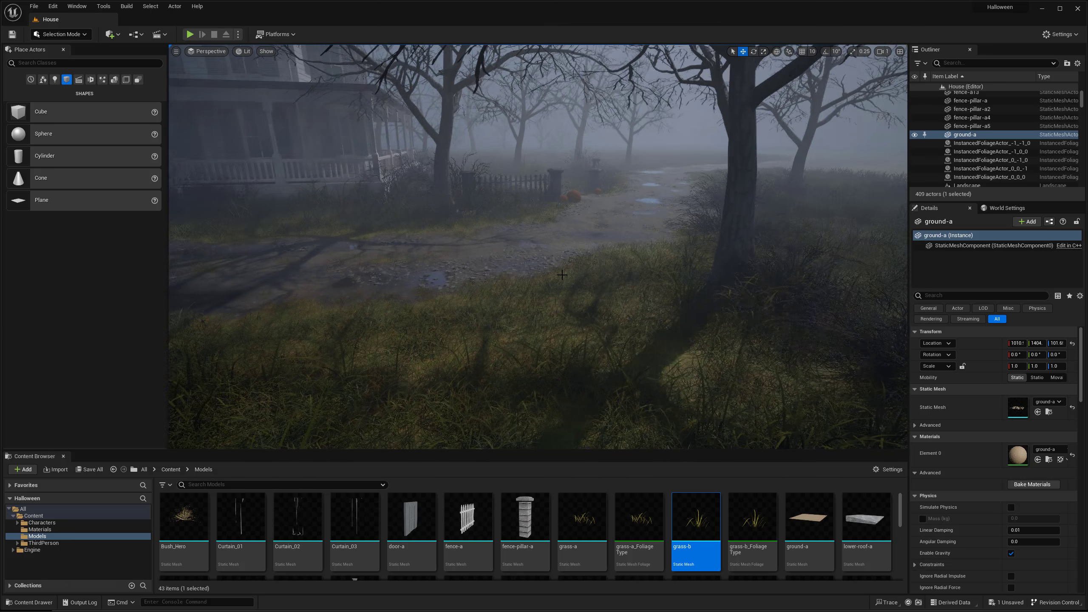
{"action": "right_click_drag", "start_coordinate": [428, 240], "coordinate": [385, 236]}
{"action": "right_click_drag", "start_coordinate": [401, 367], "coordinate": [400, 366]}
Step: Reopen the grass-b material, brighten grass-color to a value of about 0.188 with less saturation, apply it and close the editor
{"action": "double_click", "coordinate": [695, 518]}
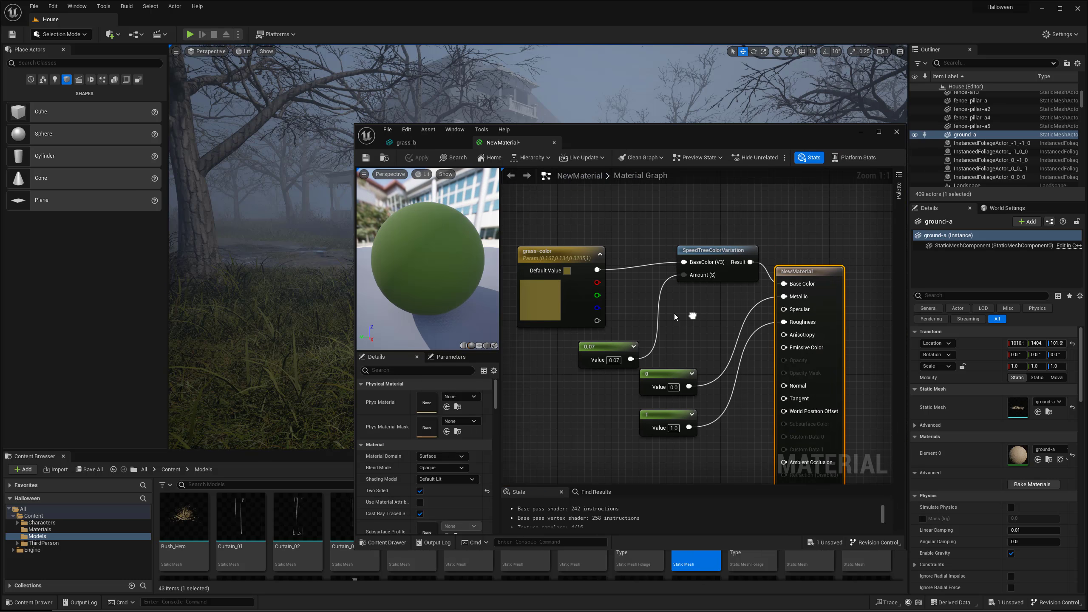
{"action": "double_click", "coordinate": [547, 303]}
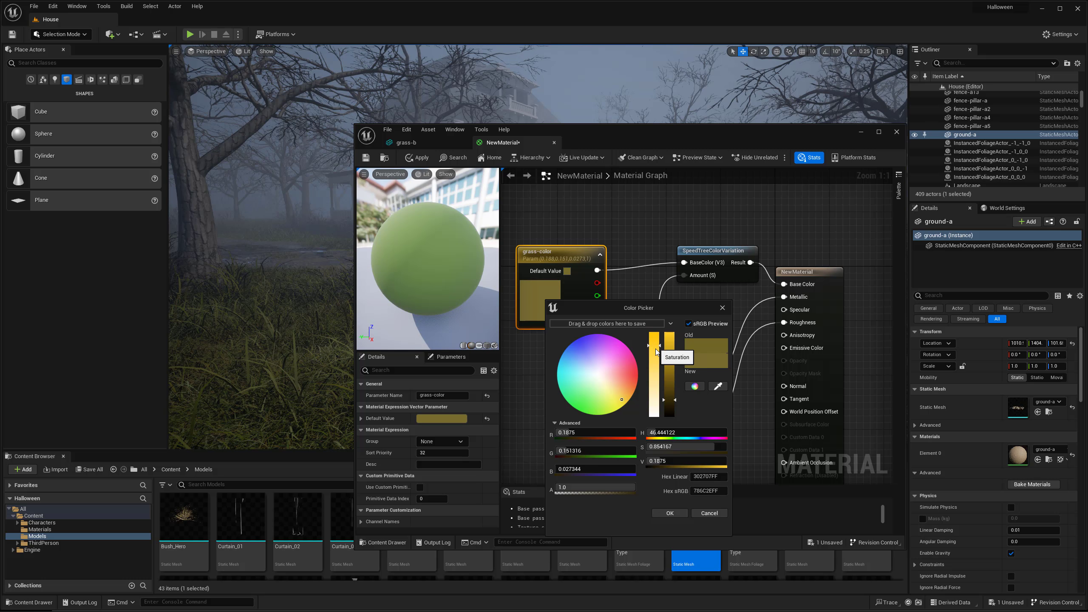
{"action": "left_click", "coordinate": [669, 513]}
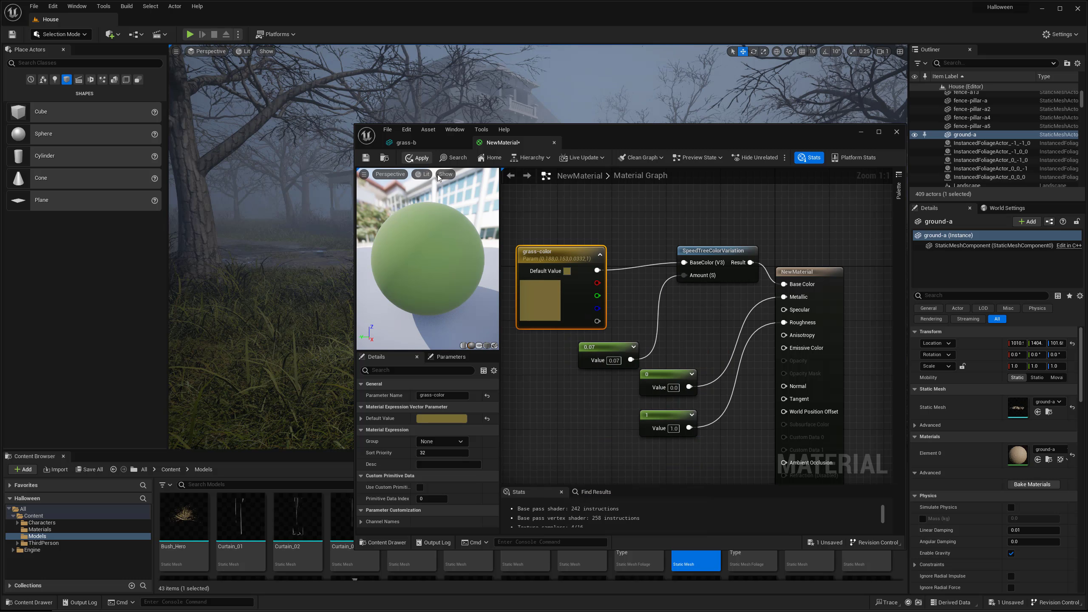
{"action": "left_click", "coordinate": [896, 132]}
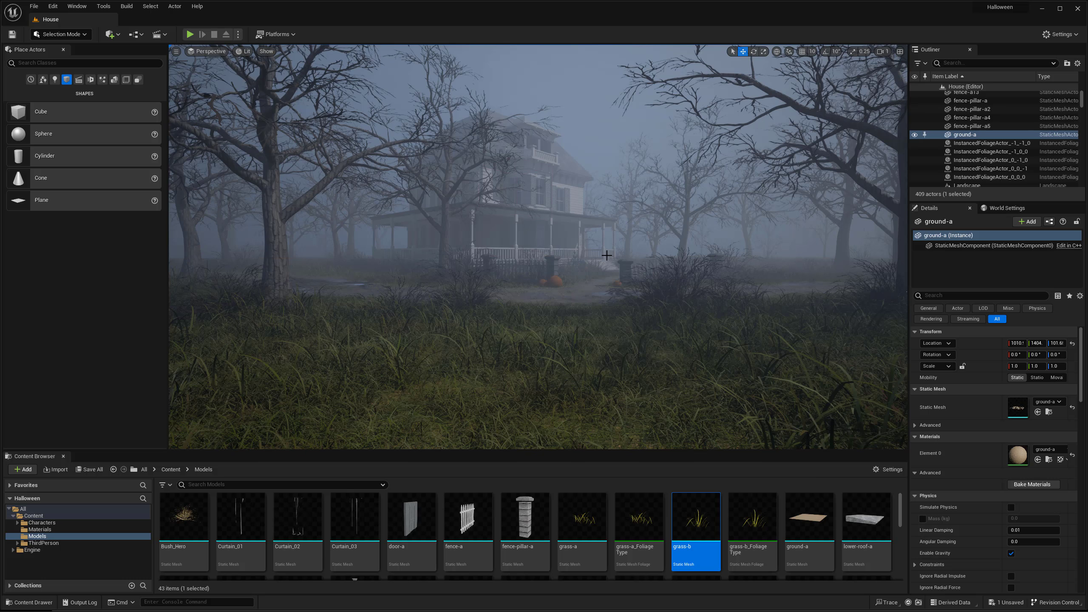
Step: Compare the grass colour with the house and trees in Unlit mode, then check it again in Lit mode
{"action": "left_click", "coordinate": [243, 51]}
{"action": "left_click", "coordinate": [257, 74]}
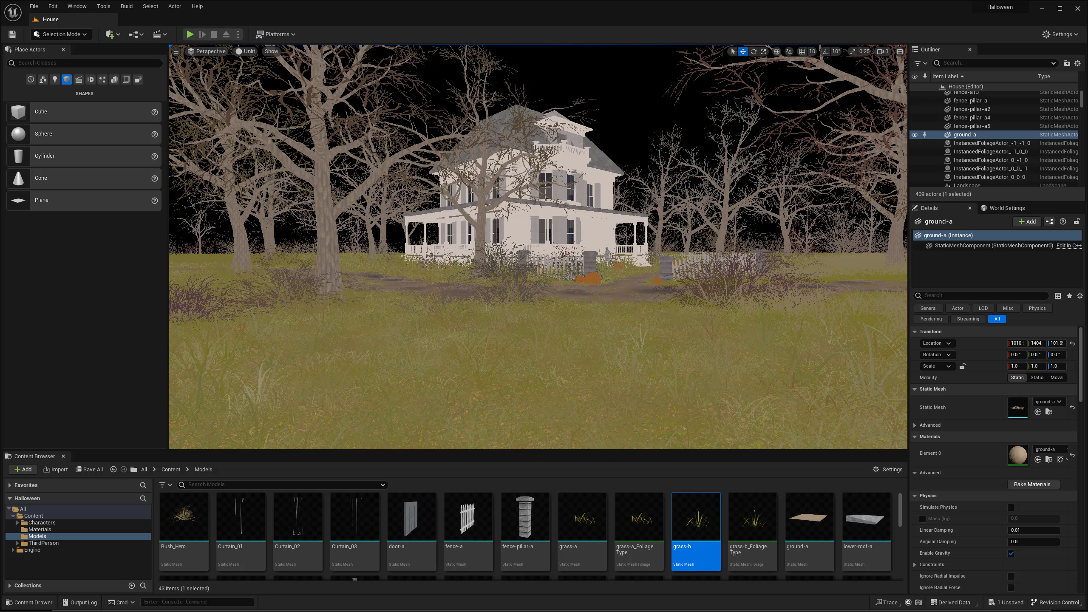
{"action": "left_click", "coordinate": [246, 51]}
{"action": "left_click", "coordinate": [262, 75]}
{"action": "key", "text": "w"}
{"action": "key", "text": "g"}
{"action": "right_click_drag", "start_coordinate": [264, 79], "coordinate": [284, 57]}
{"action": "key", "text": "g"}
Step: Play the level from the path in front of the gate, run the character along the path, and stop playing
{"action": "right_click", "coordinate": [593, 376]}
{"action": "left_click", "coordinate": [625, 584]}
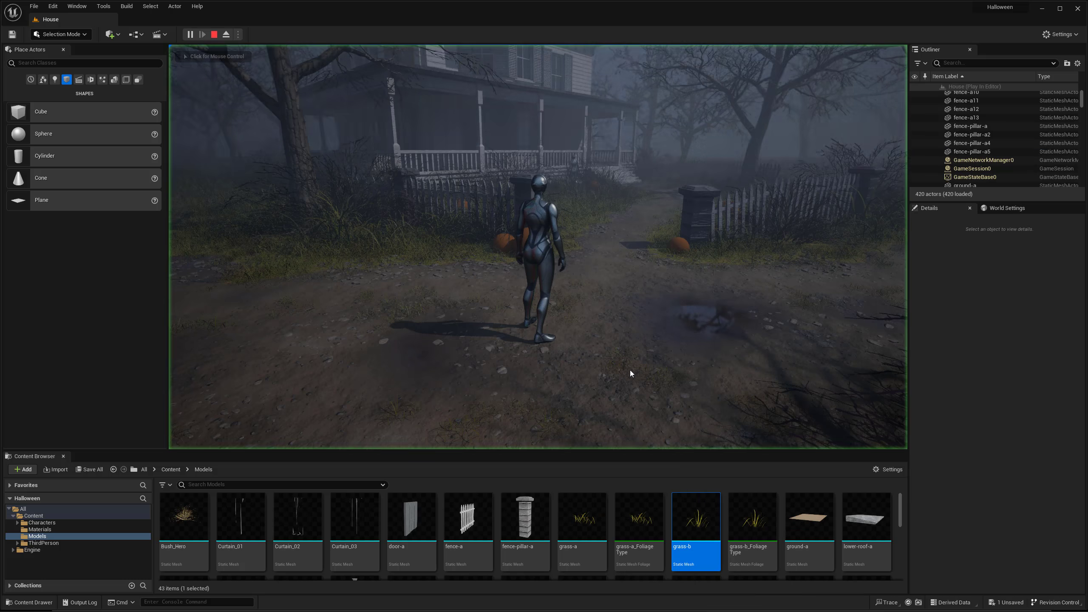
{"action": "key", "text": "w"}
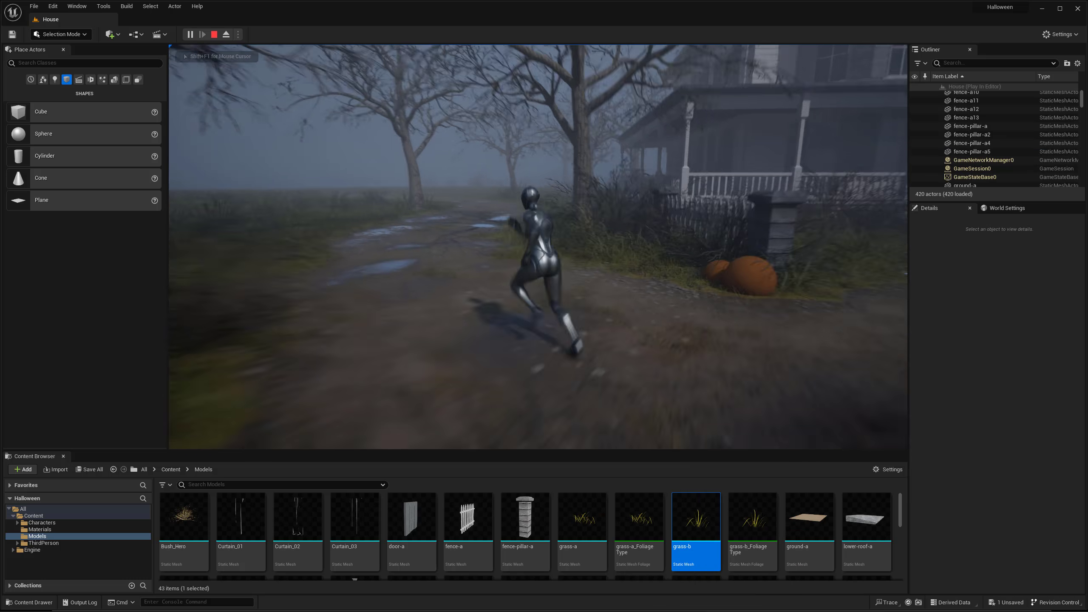
{"action": "key", "text": "Escape"}
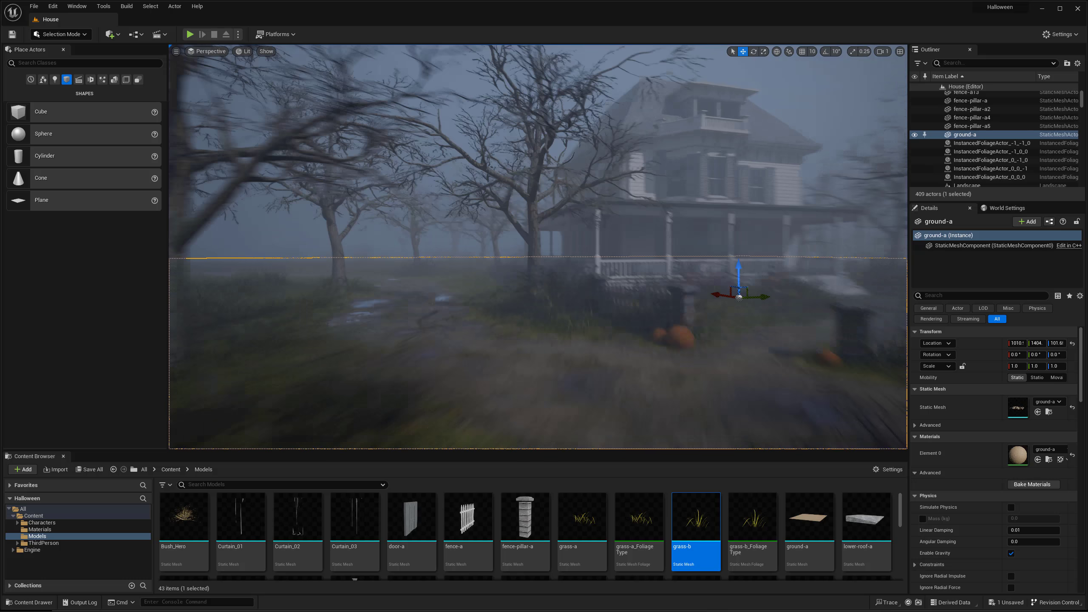
Step: Open the tree-a mesh in its editor, examine its trunk, branches and mesh settings, and close the editor
{"action": "double_click", "coordinate": [1018, 407]}
{"action": "left_click_drag", "start_coordinate": [681, 138], "coordinate": [540, 89]}
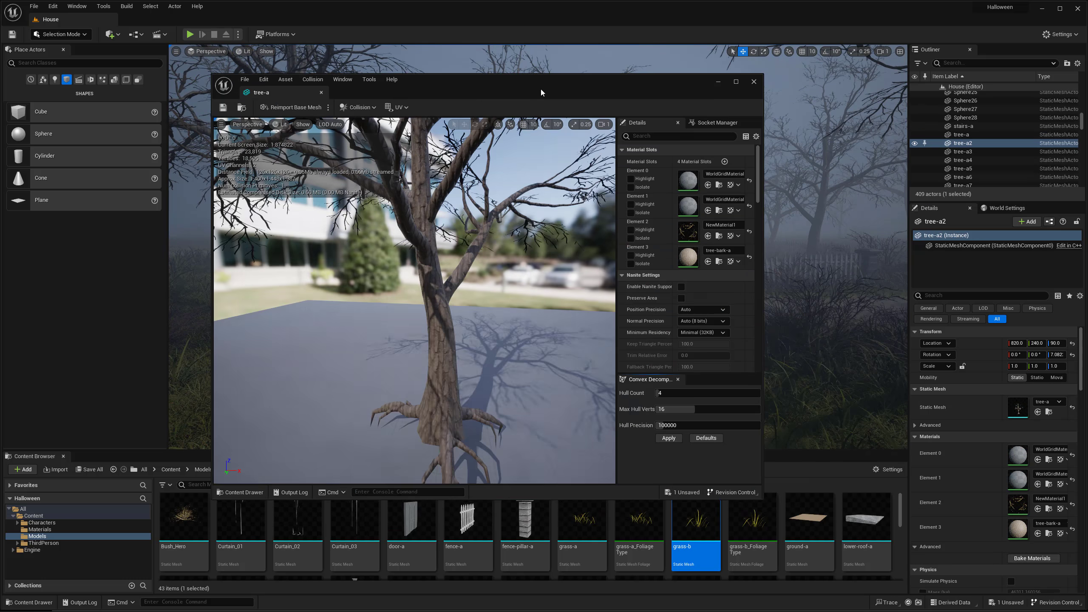
{"action": "left_click_drag", "start_coordinate": [484, 300], "coordinate": [527, 306]}
{"action": "scroll", "coordinate": [648, 319], "scroll_direction": "down", "scroll_amount": 15}
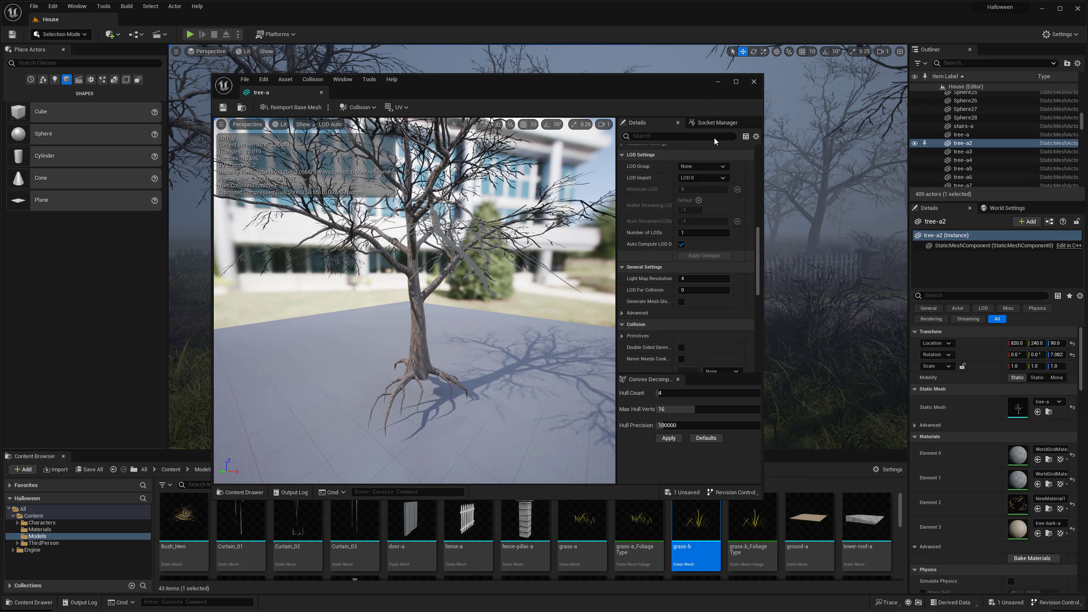
{"action": "left_click", "coordinate": [754, 81]}
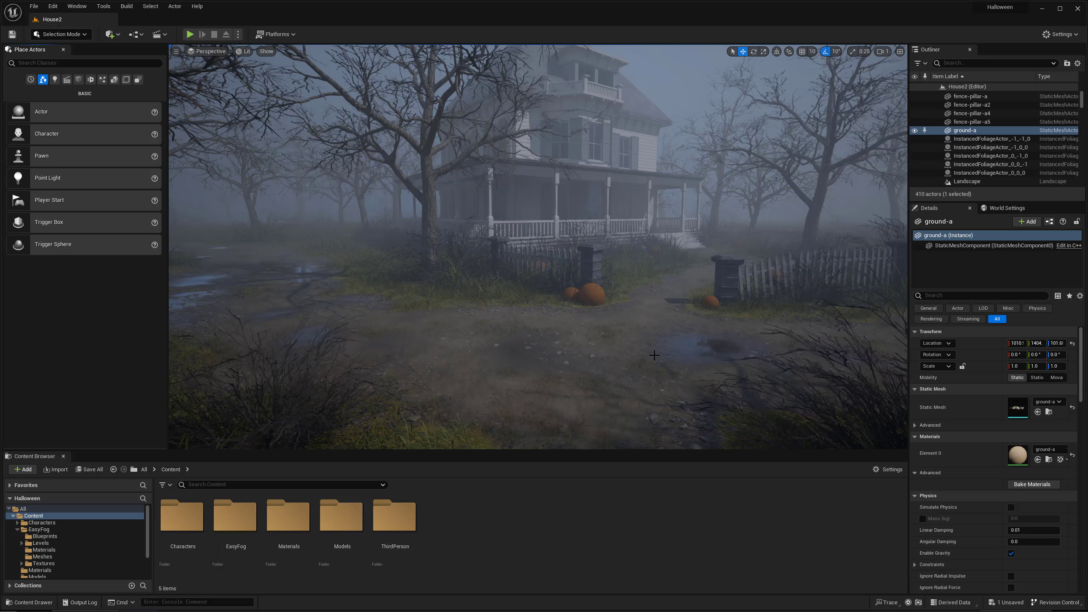
Step: Open the EasyFog Blueprints folder and place BP_EasyFog on the muddy path in front of the fence
{"action": "mouse_move", "coordinate": [530, 376]}
{"action": "right_mouse_down"}
{"action": "mouse_move", "coordinate": [519, 376]}
{"action": "mouse_move", "coordinate": [530, 376]}
{"action": "right_mouse_up"}
{"action": "key", "text": "s"}
{"action": "double_click", "coordinate": [234, 522]}
{"action": "double_click", "coordinate": [181, 516]}
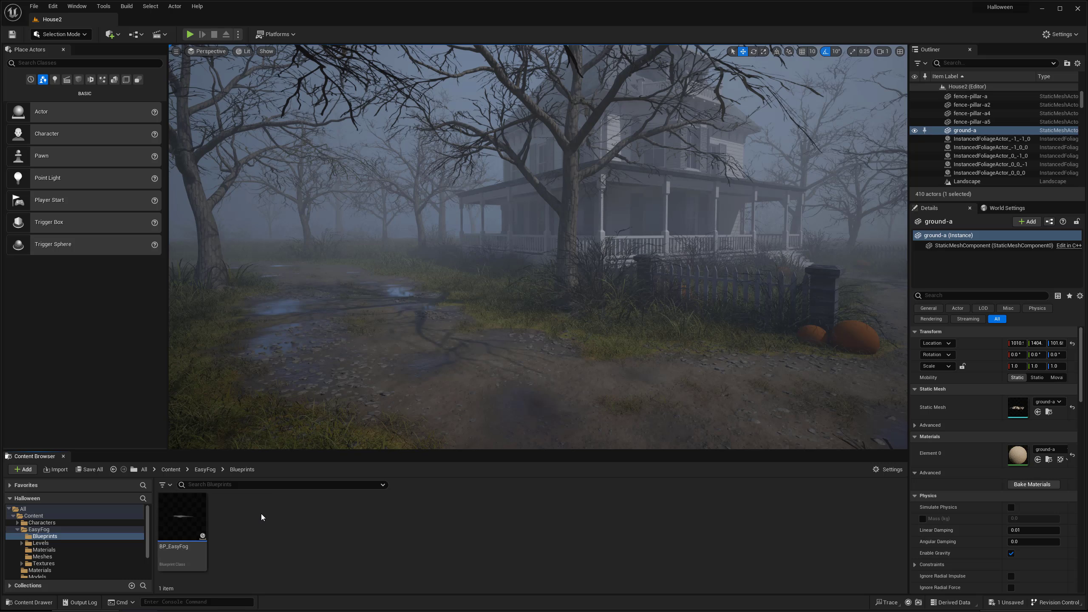
{"action": "left_click_drag", "start_coordinate": [468, 390], "coordinate": [537, 317]}
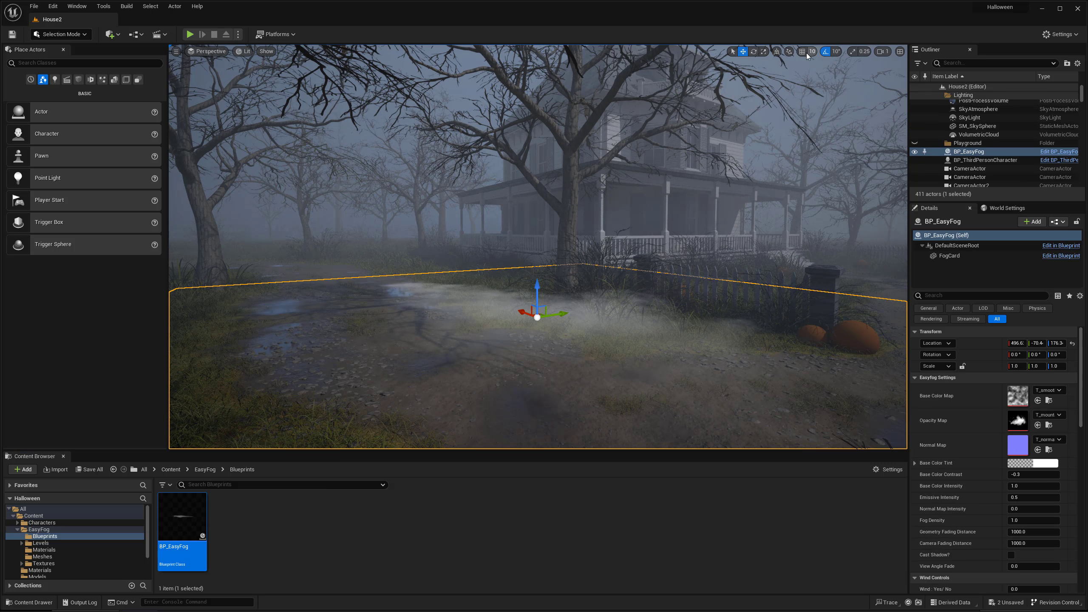
Step: Stand the fog card upright across the path at rotation -90, 0, -50 and reduce its Y scale to about 0.51
{"action": "right_click_drag", "start_coordinate": [757, 62], "coordinate": [763, 62]}
{"action": "key", "text": "s"}
{"action": "key", "text": "g"}
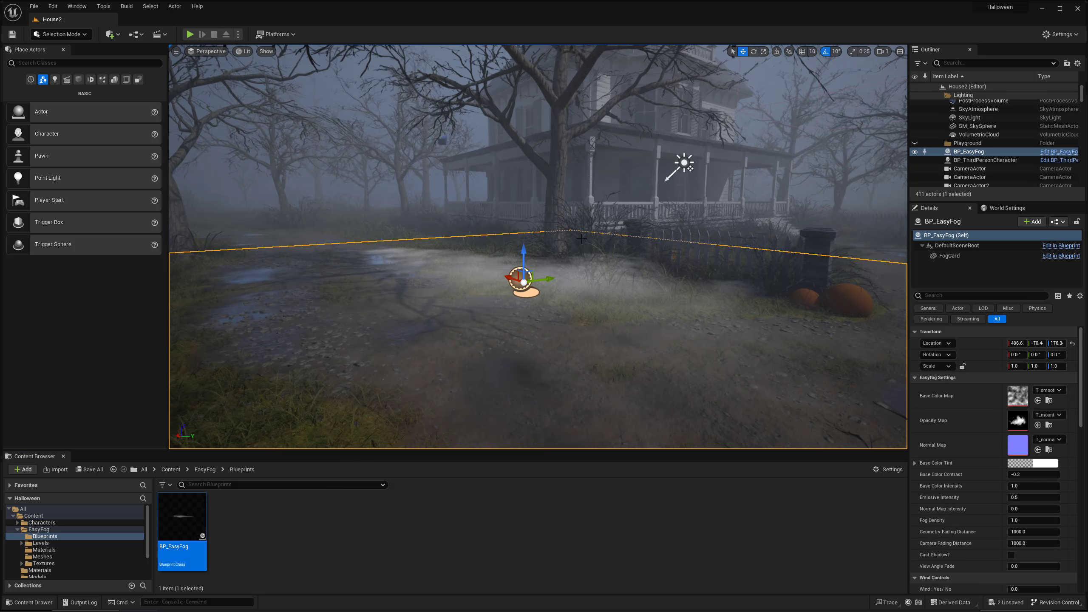
{"action": "key", "text": "e"}
{"action": "left_click_drag", "start_coordinate": [500, 246], "coordinate": [557, 288]}
{"action": "key", "text": "s"}
{"action": "key", "text": "w"}
{"action": "right_click_drag", "start_coordinate": [515, 270], "coordinate": [510, 269]}
{"action": "key", "text": "e"}
{"action": "key", "text": "w"}
{"action": "left_click_drag", "start_coordinate": [536, 252], "coordinate": [506, 263]}
{"action": "key", "text": "ctrl+z"}
{"action": "key", "text": "r"}
{"action": "key", "text": "w"}
Step: Darken the fog card's Base Color Tint to a neutral grey with a value of 0.4375
{"action": "left_click", "coordinate": [1032, 463]}
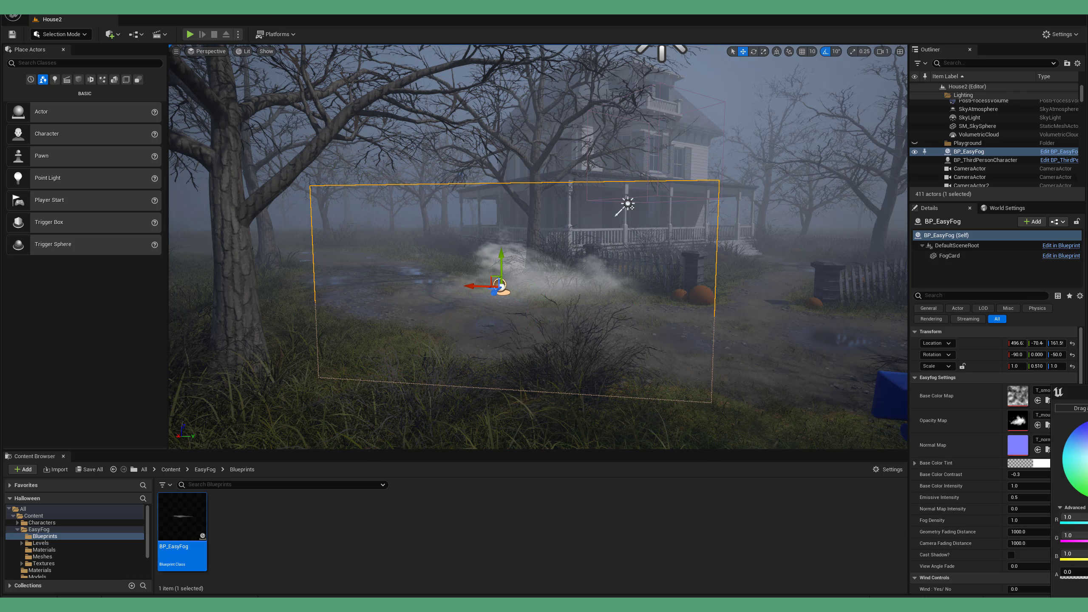
{"action": "left_click_drag", "start_coordinate": [1087, 395], "coordinate": [893, 327]}
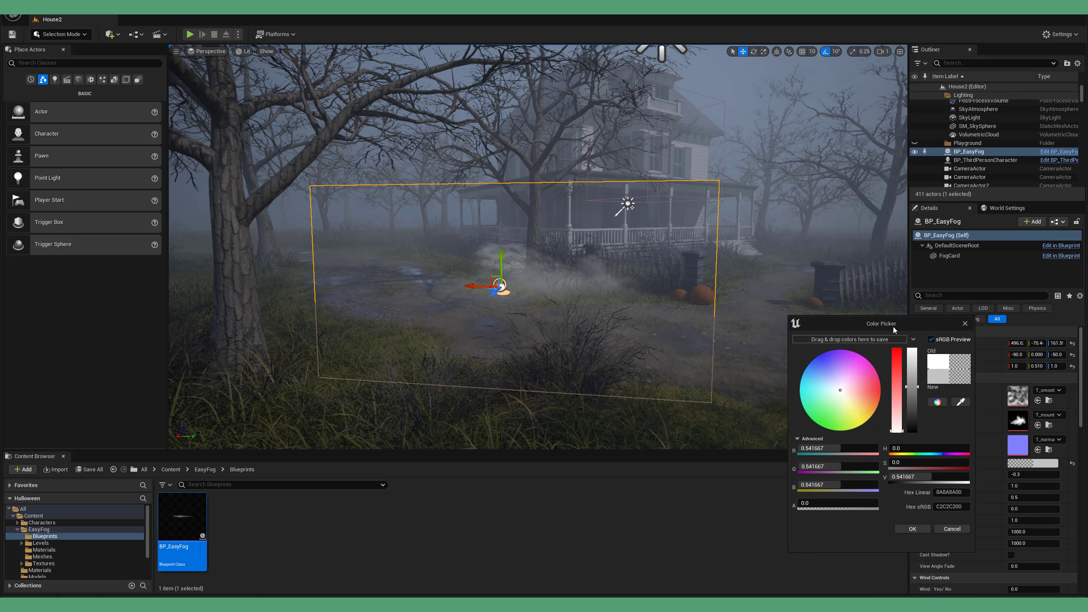
{"action": "left_click_drag", "start_coordinate": [911, 397], "coordinate": [914, 404]}
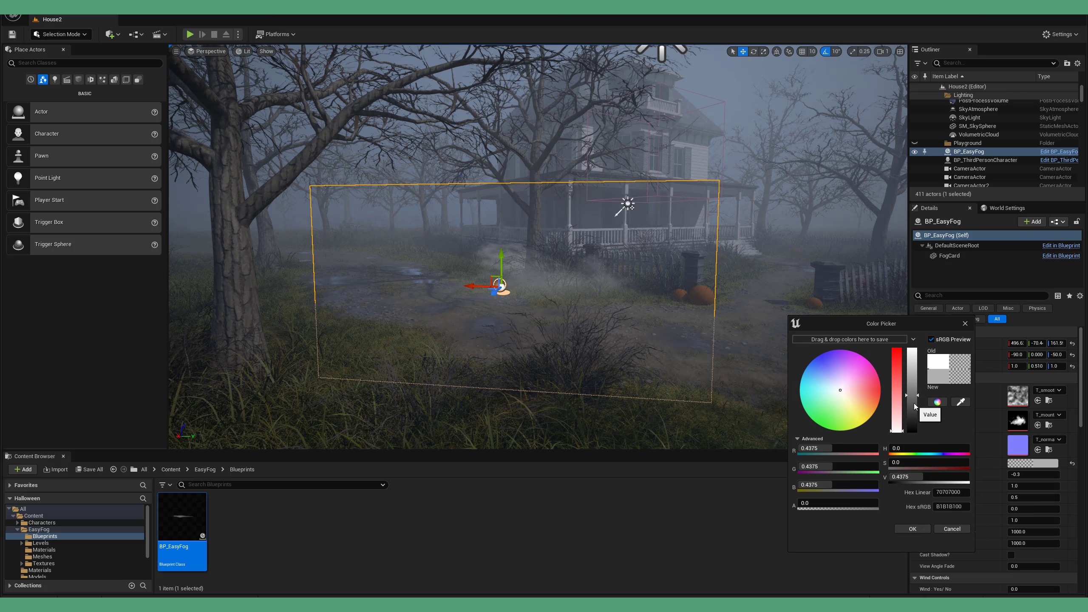
{"action": "left_click", "coordinate": [912, 529]}
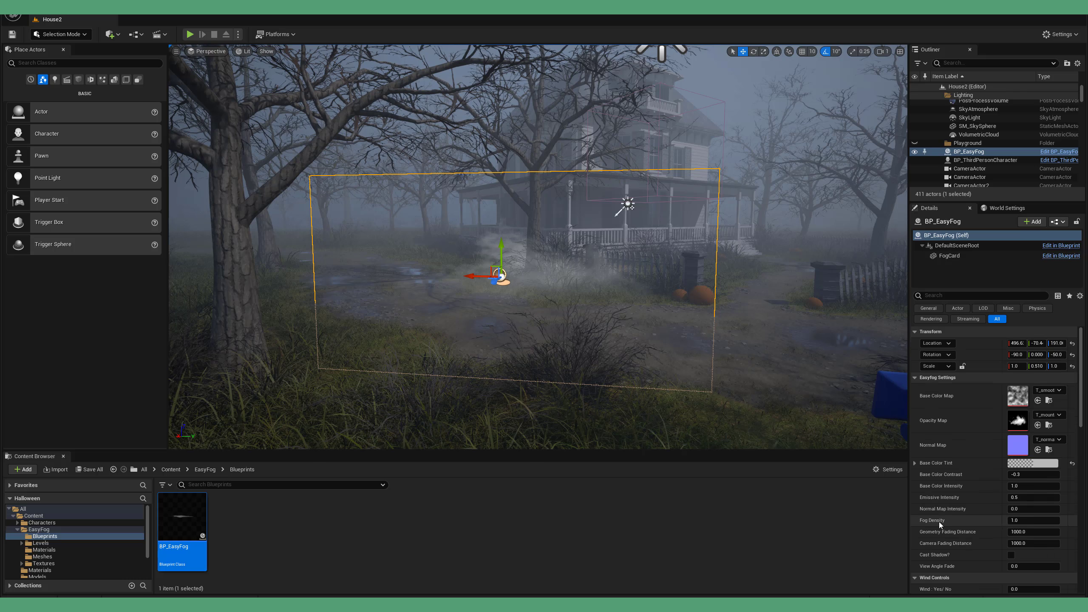
Step: Enable wind on the fog card by setting Wind : Yes/ No to 1, and raise the card above the path
{"action": "scroll", "coordinate": [939, 523], "scroll_direction": "down", "scroll_amount": 4}
{"action": "left_click_drag", "start_coordinate": [1035, 506], "coordinate": [1029, 506]}
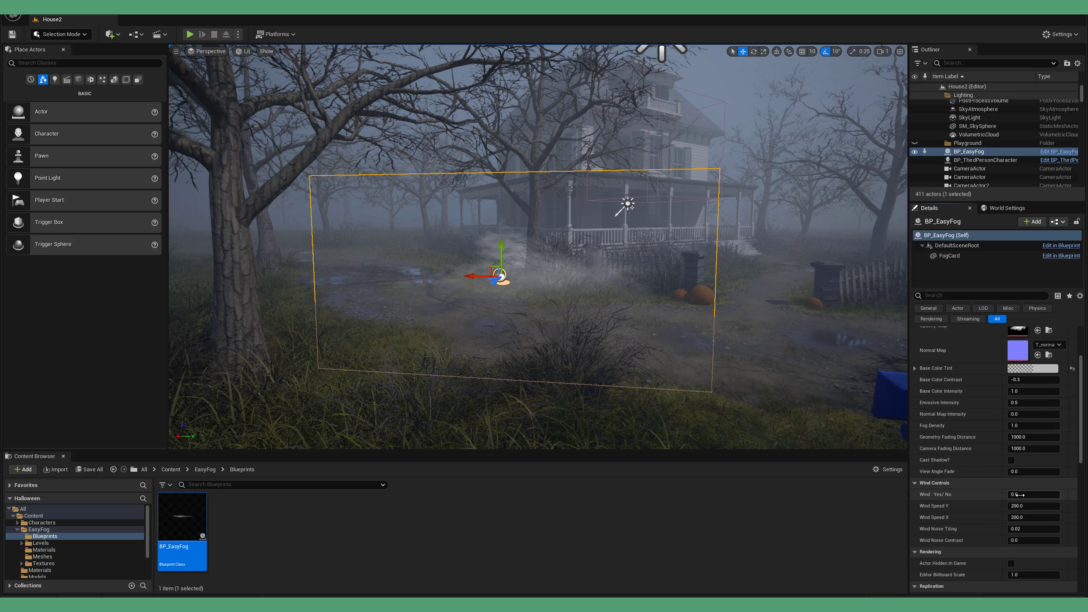
{"action": "type", "text": "1"}
{"action": "key", "text": "Return"}
{"action": "right_click_drag", "start_coordinate": [580, 294], "coordinate": [557, 281]}
{"action": "key", "text": "w"}
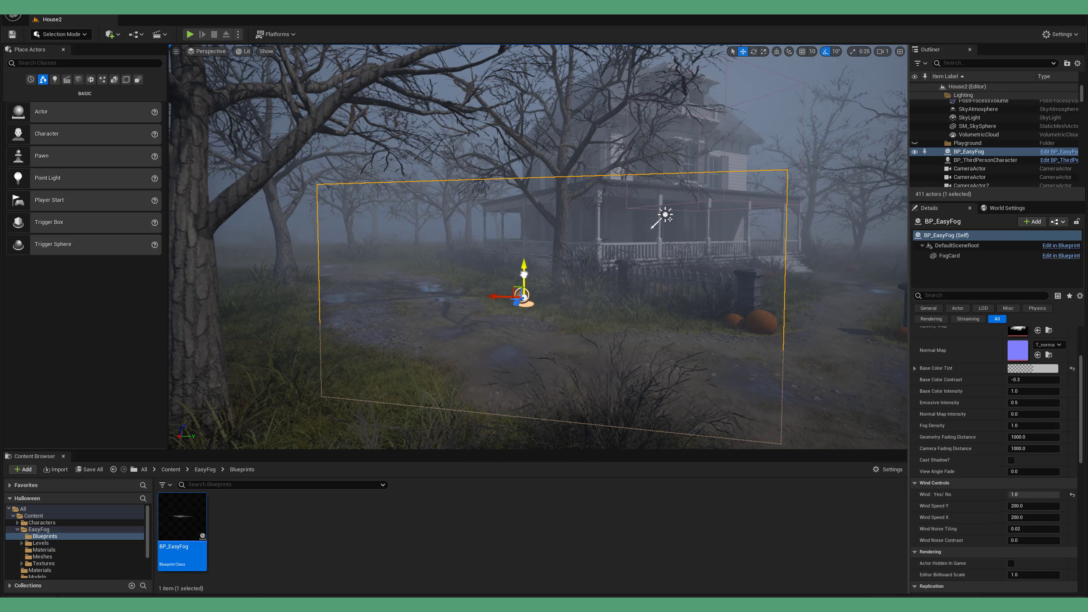
{"action": "left_click_drag", "start_coordinate": [524, 272], "coordinate": [523, 231]}
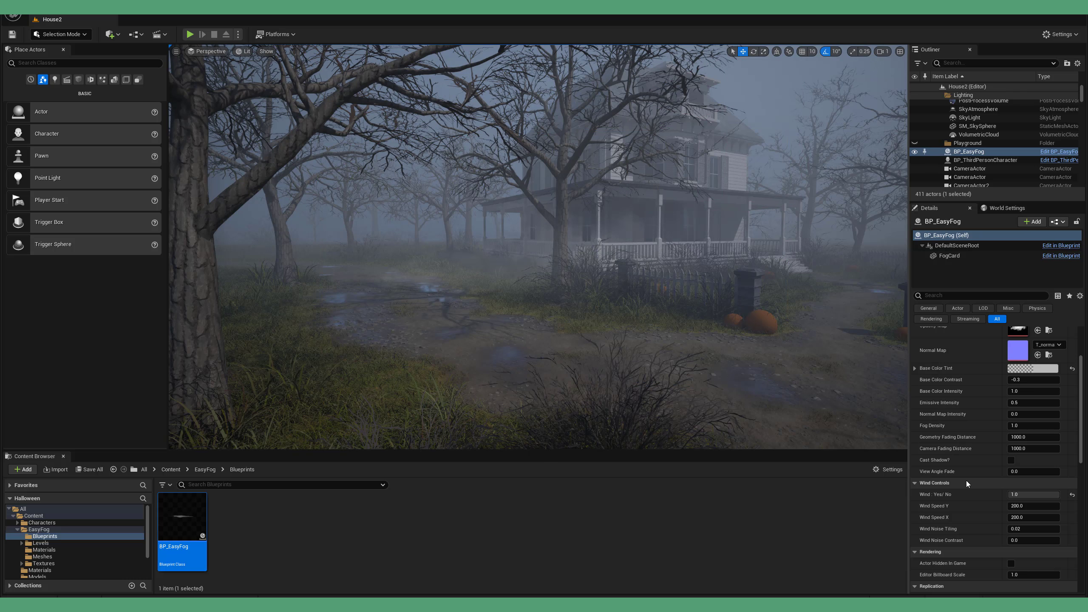
Step: Try a Wind Speed Y of 0 and a different Wind Speed X on the fog card, and return both to 200
{"action": "right_click_drag", "start_coordinate": [415, 330], "coordinate": [403, 328]}
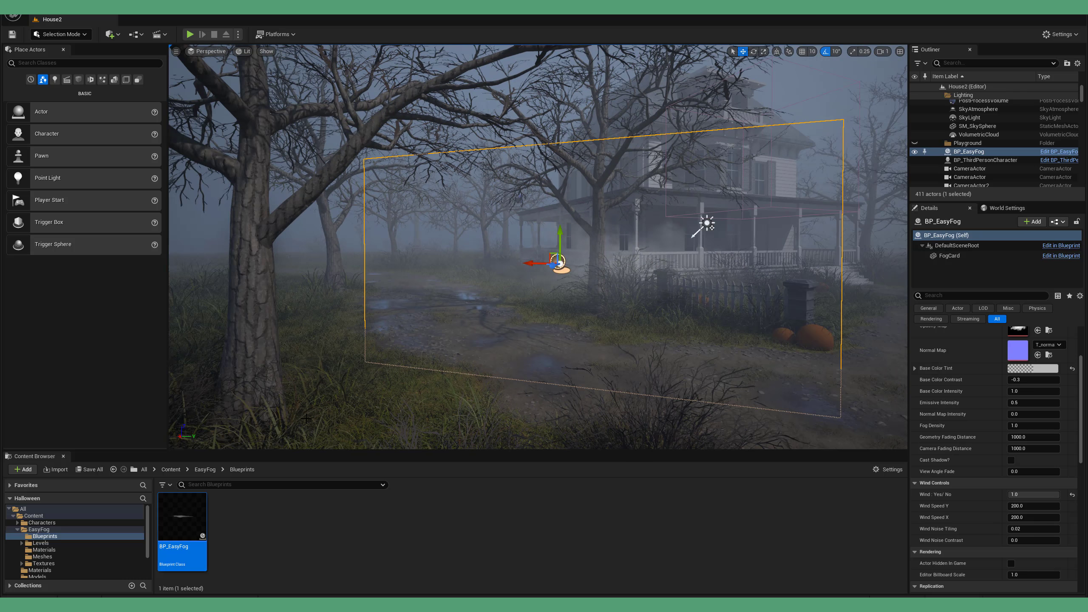
{"action": "right_click_drag", "start_coordinate": [306, 419], "coordinate": [642, 362]}
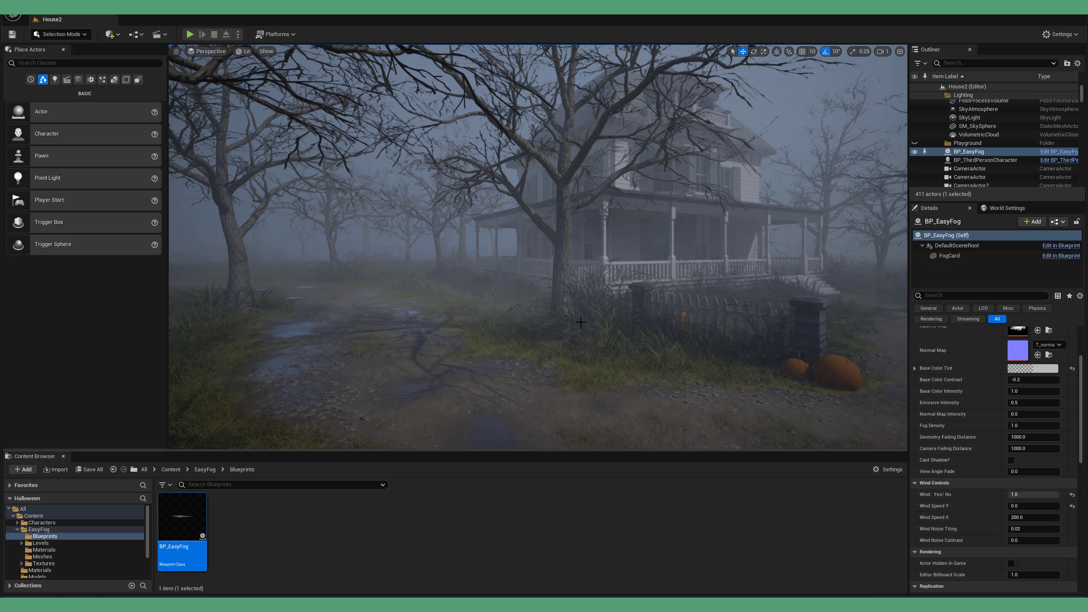
{"action": "mouse_move", "coordinate": [575, 317]}
{"action": "right_mouse_down"}
{"action": "mouse_move", "coordinate": [572, 333]}
{"action": "mouse_move", "coordinate": [581, 303]}
{"action": "right_mouse_up"}
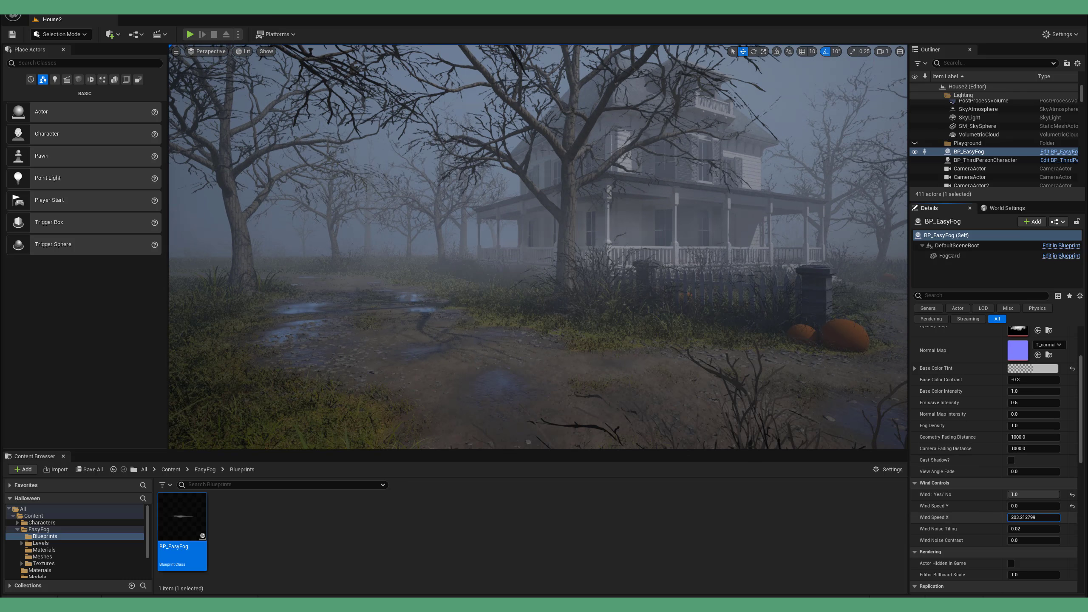
{"action": "left_click_drag", "start_coordinate": [1028, 517], "coordinate": [1049, 517]}
{"action": "key", "text": "ctrl+z"}
{"action": "key", "text": "g"}
{"action": "scroll", "coordinate": [654, 354], "scroll_direction": "down", "scroll_amount": 5}
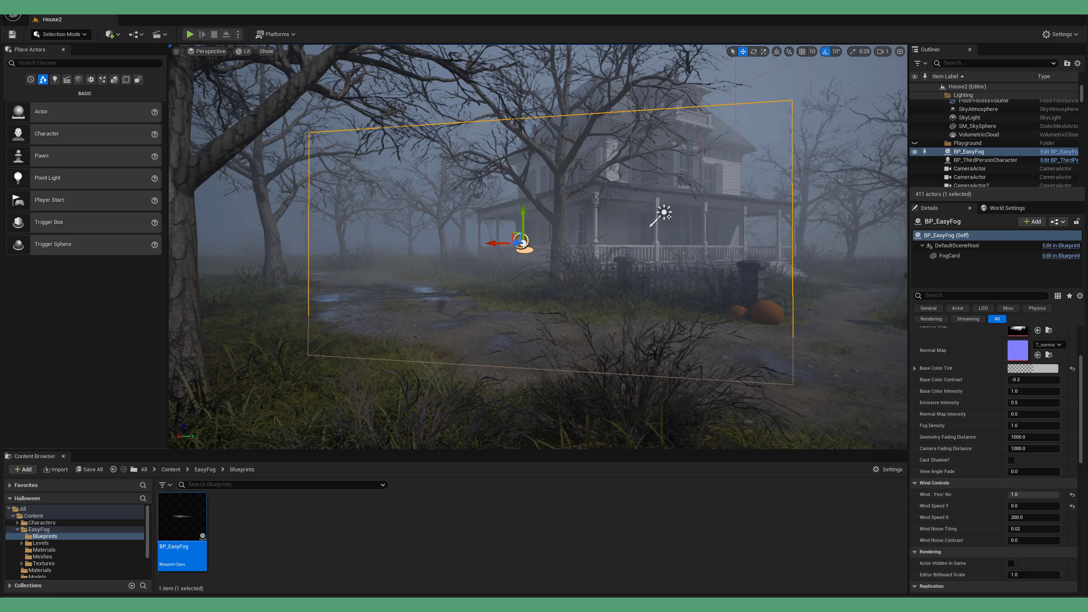
{"action": "mouse_move", "coordinate": [562, 366]}
{"action": "right_mouse_down"}
{"action": "mouse_move", "coordinate": [546, 365]}
{"action": "mouse_move", "coordinate": [572, 388]}
{"action": "mouse_move", "coordinate": [568, 366]}
{"action": "right_mouse_up"}
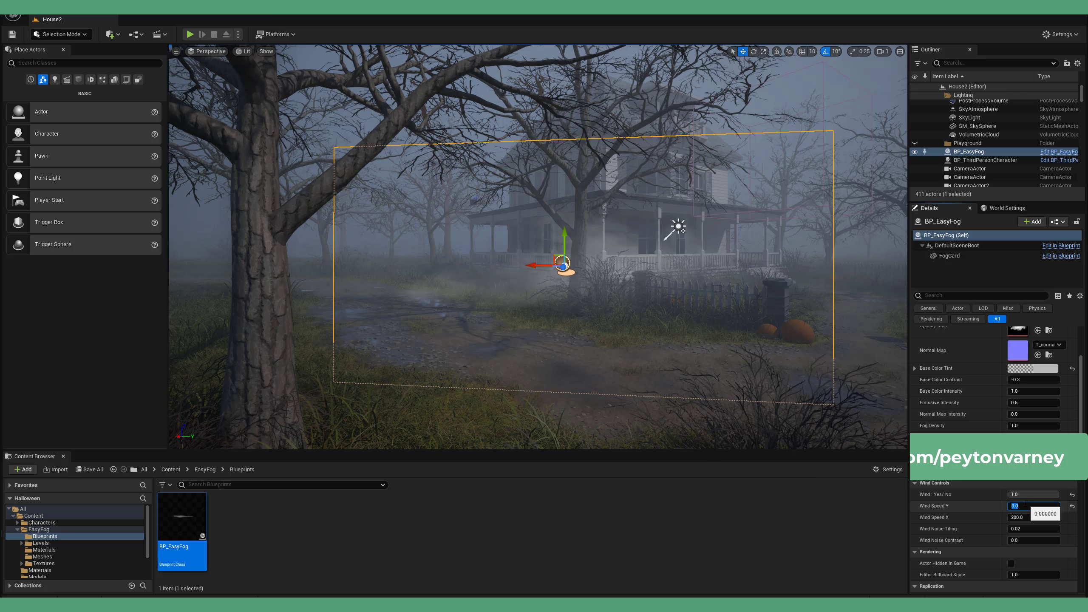
{"action": "type", "text": "200"}
{"action": "key", "text": "Return"}
Step: Move the fog card lower over the puddles on the path and check the fog without editor overlays
{"action": "scroll", "coordinate": [782, 376], "scroll_direction": "up", "scroll_amount": 3}
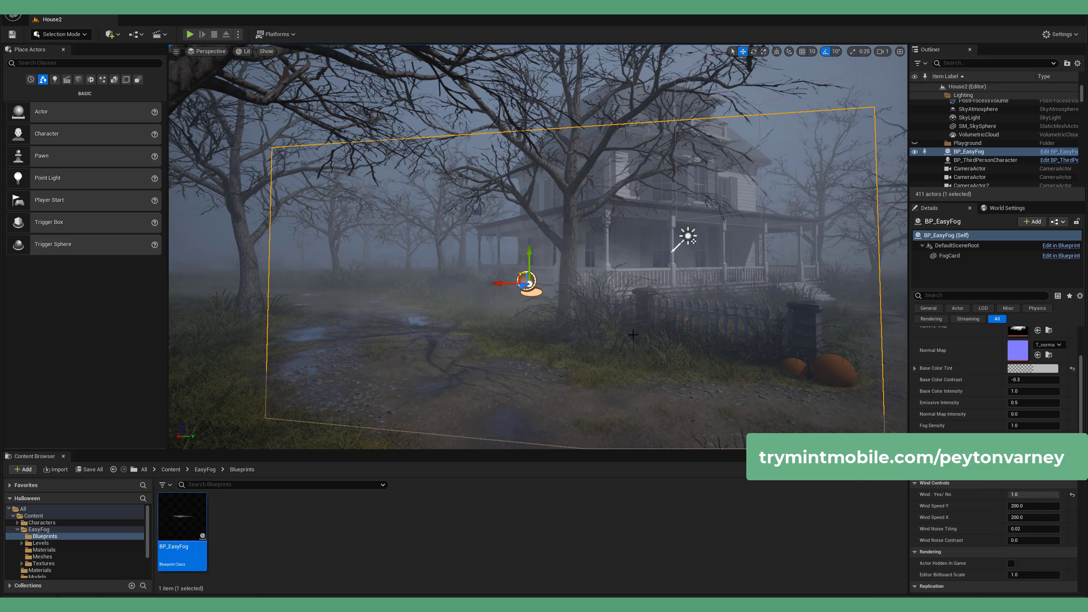
{"action": "left_click_drag", "start_coordinate": [502, 283], "coordinate": [458, 307]}
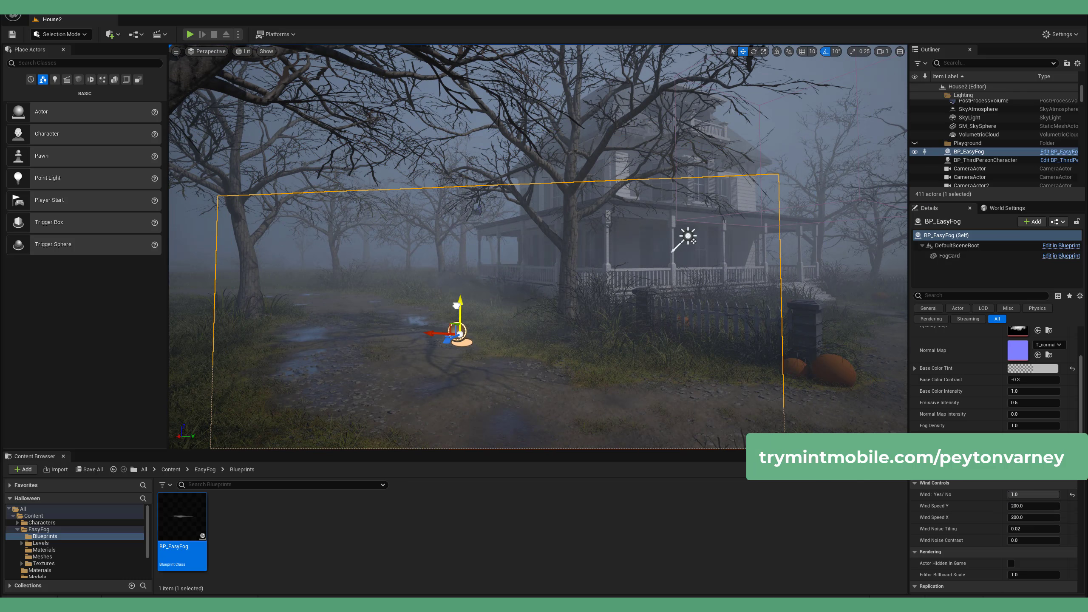
{"action": "key", "text": "g"}
{"action": "right_click_drag", "start_coordinate": [459, 307], "coordinate": [418, 291]}
{"action": "left_click", "coordinate": [418, 292]}
{"action": "left_click", "coordinate": [397, 284]}
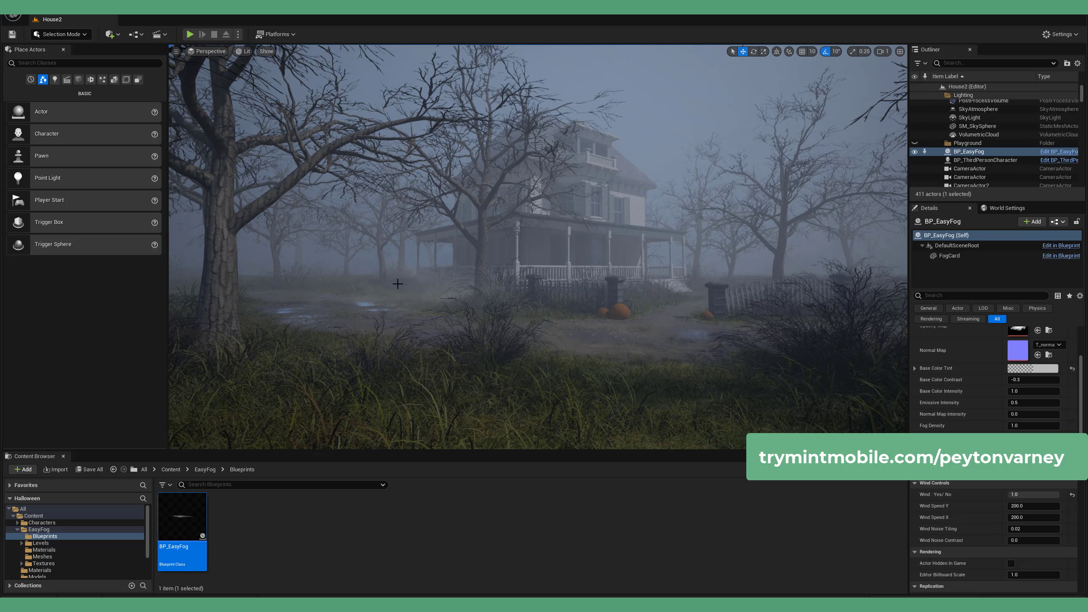
Step: Duplicate the fog card and position the copy in front of the gate
{"action": "left_click_drag", "start_coordinate": [382, 294], "coordinate": [677, 294], "text": "alt"}
{"action": "right_click_drag", "start_coordinate": [681, 295], "coordinate": [702, 292]}
{"action": "left_click_drag", "start_coordinate": [633, 301], "coordinate": [605, 290]}
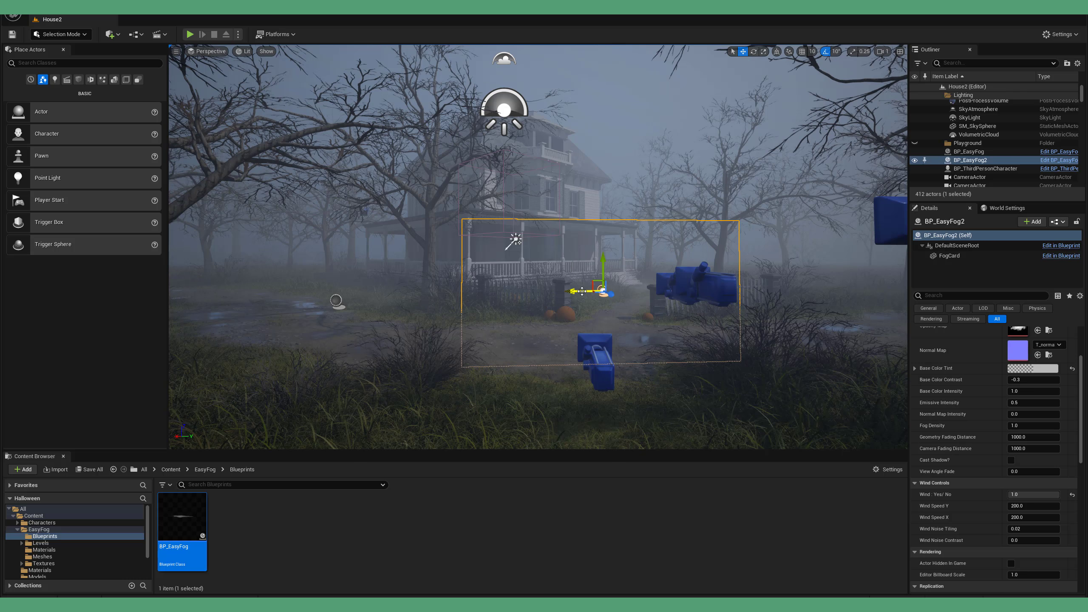
Step: Assign a different T_mount cloud texture as the Opacity Map of the fog card at the gate
{"action": "key", "text": "g"}
{"action": "scroll", "coordinate": [998, 367], "scroll_direction": "up", "scroll_amount": 3}
{"action": "left_click", "coordinate": [1038, 375]}
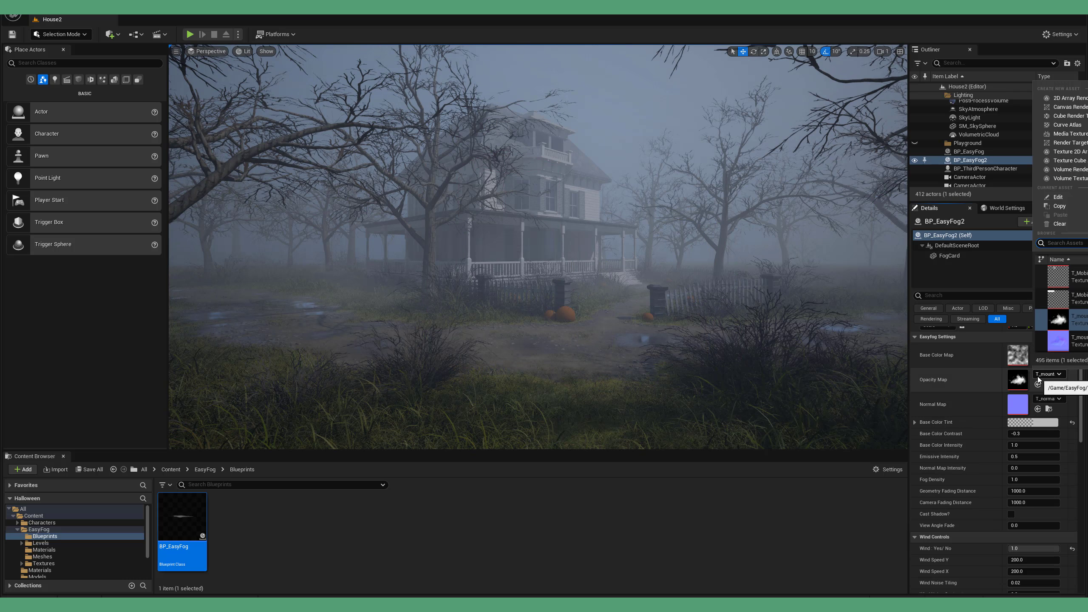
{"action": "scroll", "coordinate": [1075, 336], "scroll_direction": "down", "scroll_amount": 4}
{"action": "left_click", "coordinate": [1075, 335]}
Step: Move the second fog card from the gate past the fence toward the bushes and the large tree
{"action": "right_click_drag", "start_coordinate": [813, 300], "coordinate": [835, 285]}
{"action": "key", "text": "w"}
{"action": "key", "text": "g"}
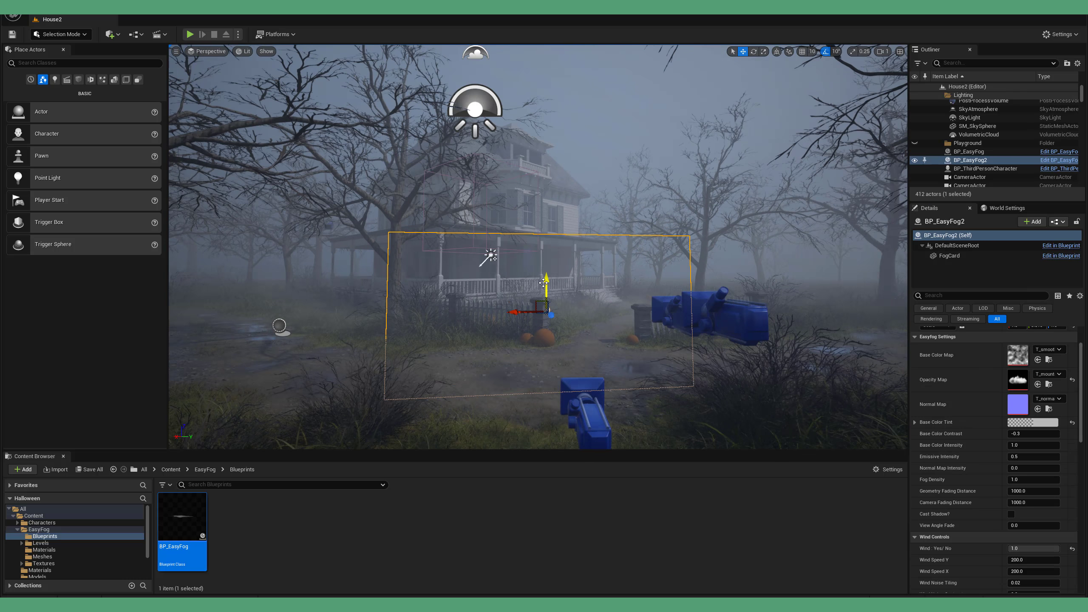
{"action": "left_click_drag", "start_coordinate": [517, 305], "coordinate": [749, 293]}
{"action": "key", "text": "f"}
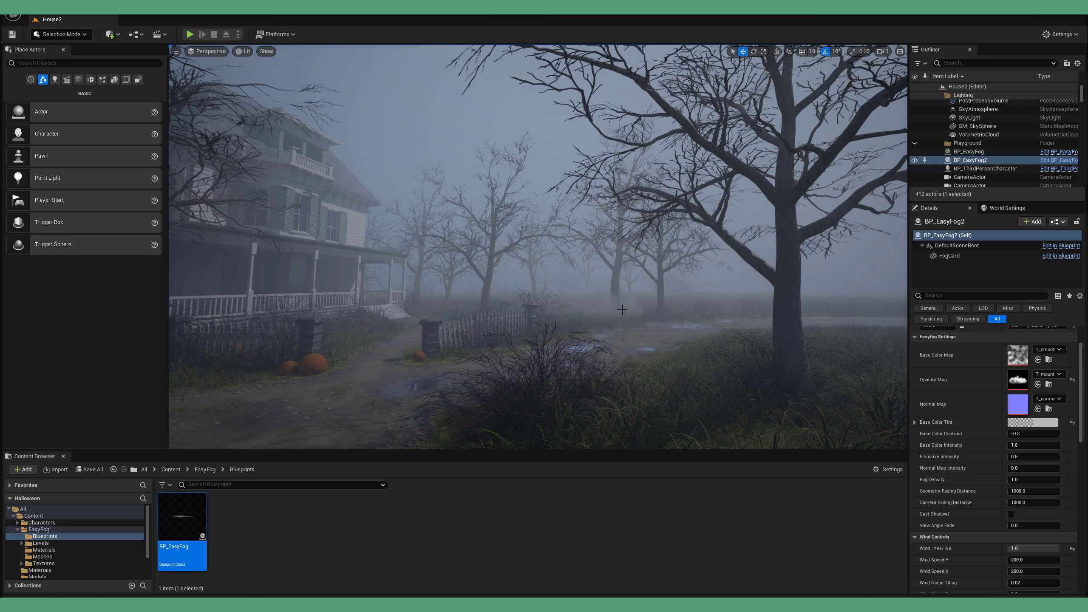
Step: Duplicate the second fog card and place the copy over the puddles near the large tree beyond the fence
{"action": "key", "text": "e"}
{"action": "key", "text": "g"}
{"action": "key", "text": "g"}
{"action": "left_click_drag", "start_coordinate": [616, 280], "coordinate": [641, 312]}
{"action": "key", "text": "g"}
{"action": "key", "text": "g"}
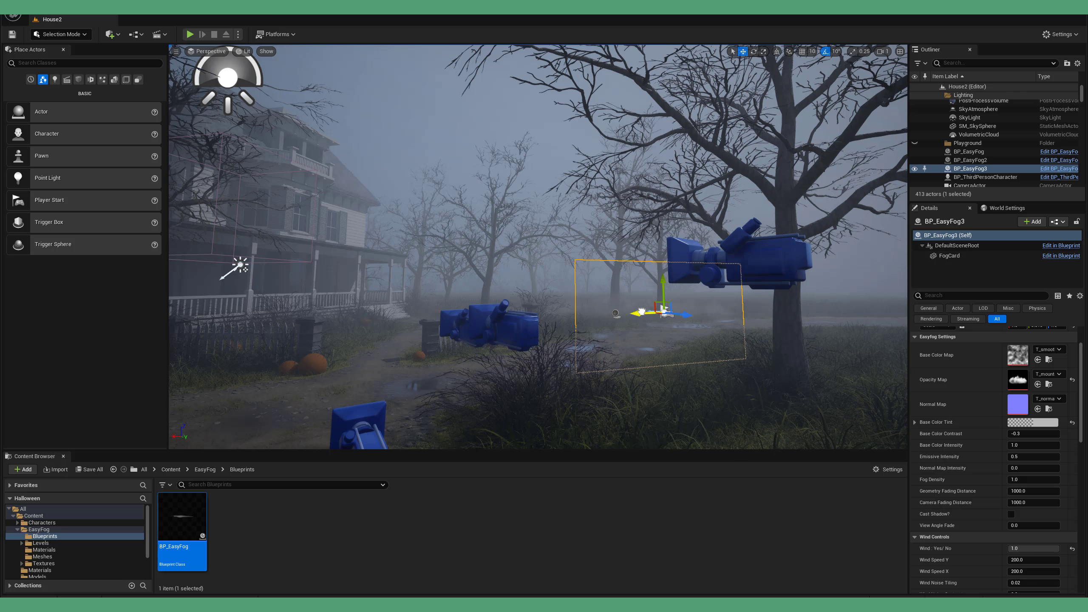
Step: Reposition the second fog card beside the bushes and check both cards beyond the fence without editor overlays
{"action": "key", "text": "g"}
{"action": "key", "text": "1"}
{"action": "key", "text": "2"}
{"action": "left_click", "coordinate": [754, 318]}
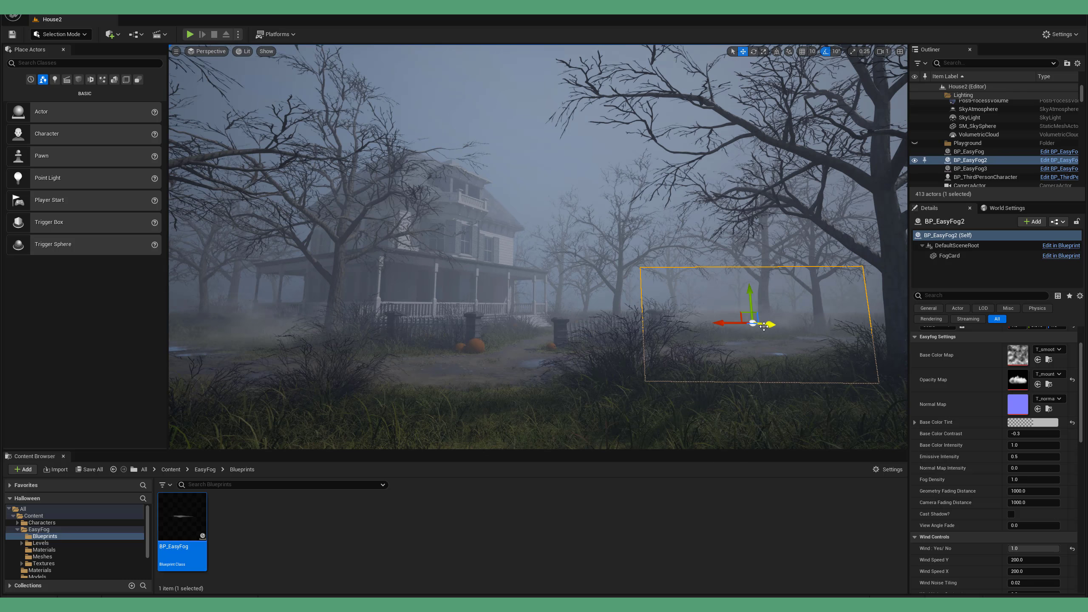
{"action": "key", "text": "g"}
{"action": "key", "text": "g"}
{"action": "key", "text": "g"}
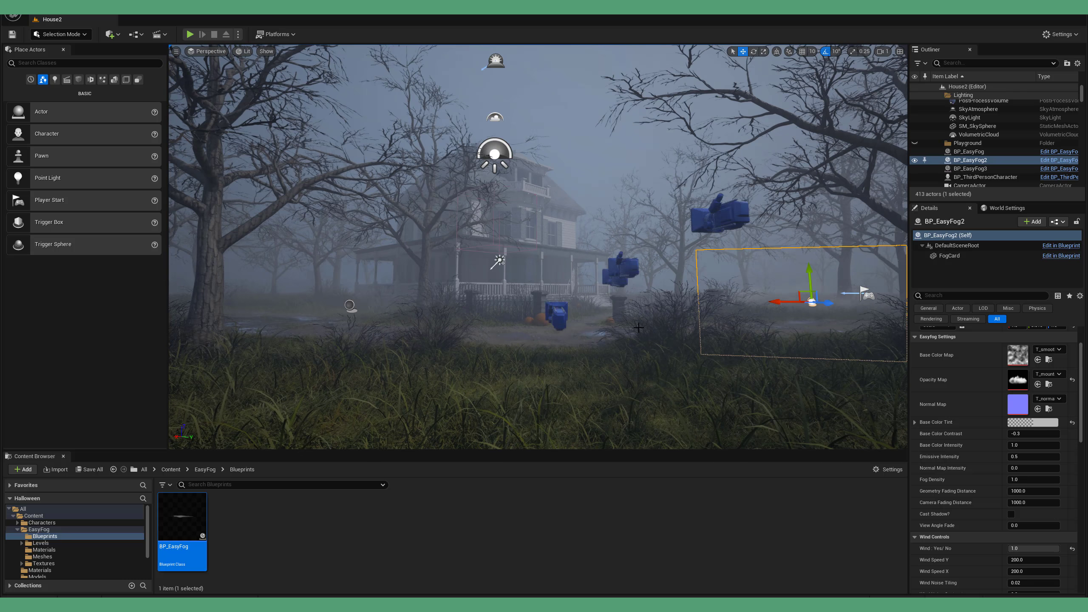
{"action": "key", "text": "g"}
{"action": "key", "text": "g"}
{"action": "right_click_drag", "start_coordinate": [702, 318], "coordinate": [326, 297]}
{"action": "left_click", "coordinate": [760, 330]}
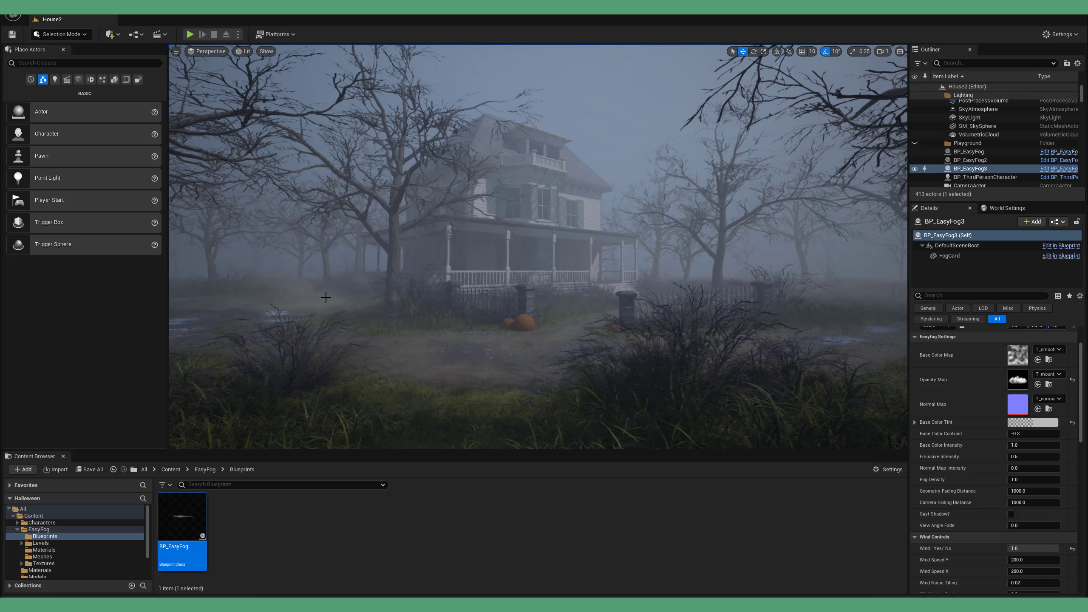
{"action": "key", "text": "g"}
Step: Duplicate the first fog card and bring the copy forward into the grassy field in front of the bushes
{"action": "left_click", "coordinate": [341, 287]}
{"action": "left_click_drag", "start_coordinate": [341, 286], "coordinate": [491, 279], "text": "alt"}
{"action": "right_click_drag", "start_coordinate": [539, 305], "coordinate": [542, 310]}
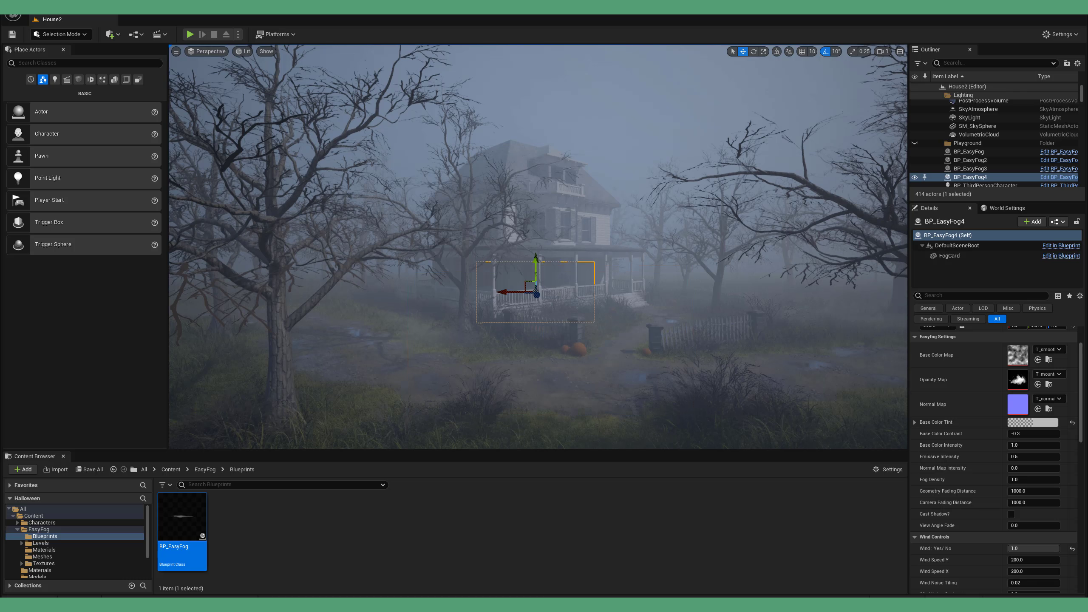
{"action": "left_click_drag", "start_coordinate": [540, 304], "coordinate": [638, 367]}
{"action": "middle_click_drag", "start_coordinate": [638, 368], "coordinate": [655, 411]}
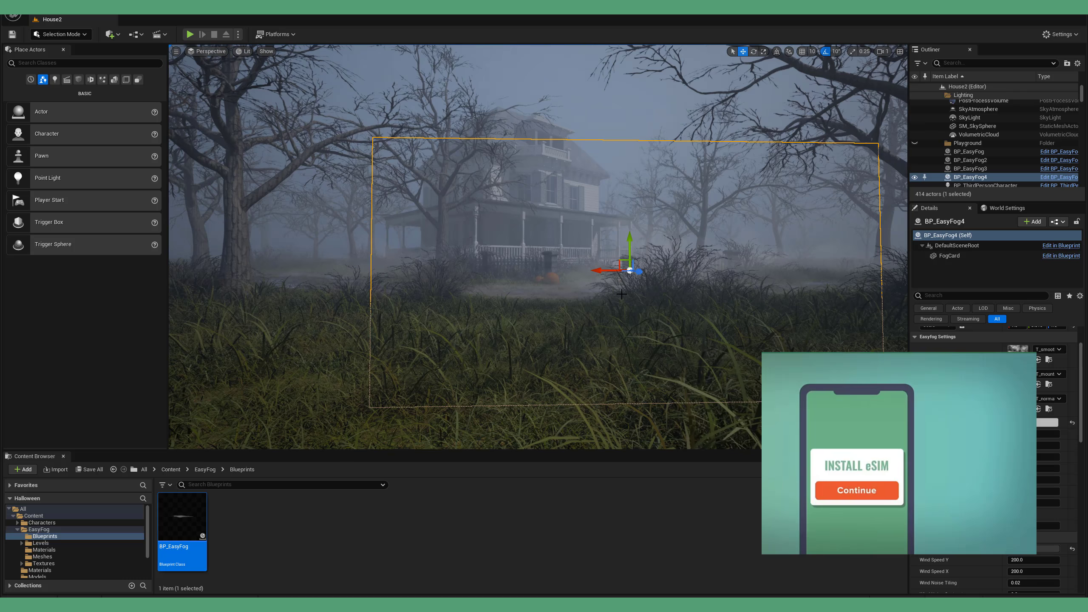
{"action": "left_click_drag", "start_coordinate": [644, 269], "coordinate": [701, 267]}
{"action": "right_click_drag", "start_coordinate": [700, 267], "coordinate": [689, 274]}
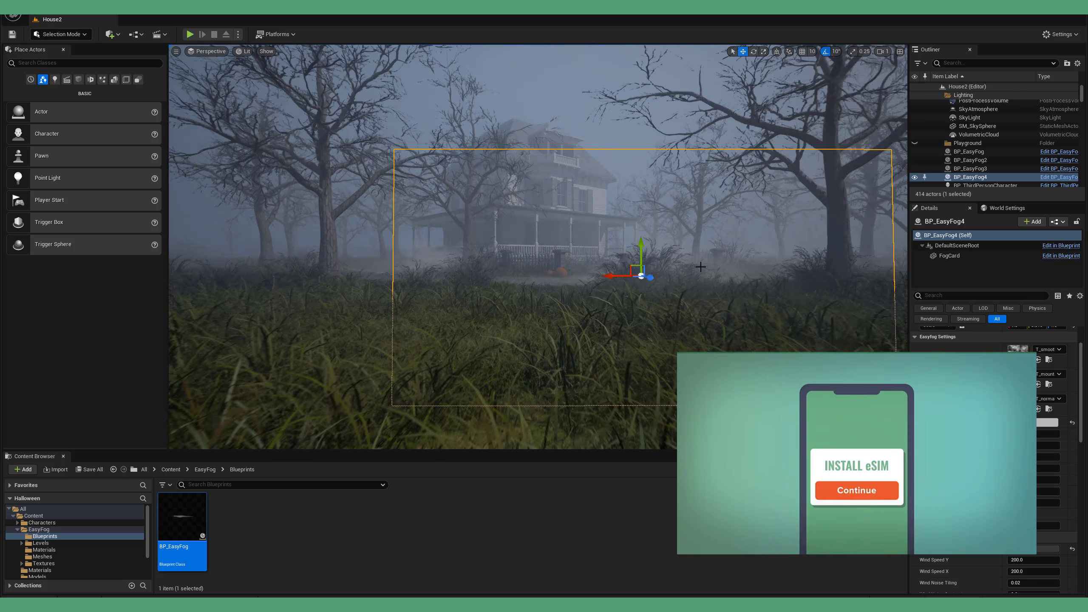
Step: Lower the fog card in the grassy field closer to the ground and fine-tune its position
{"action": "left_click_drag", "start_coordinate": [655, 279], "coordinate": [670, 356]}
{"action": "right_click_drag", "start_coordinate": [670, 343], "coordinate": [668, 330]}
{"action": "key", "text": "g"}
{"action": "left_click_drag", "start_coordinate": [668, 329], "coordinate": [682, 346]}
{"action": "right_click_drag", "start_coordinate": [682, 346], "coordinate": [658, 333]}
{"action": "left_click_drag", "start_coordinate": [724, 303], "coordinate": [724, 295]}
Step: Duplicate the grassy field's fog card and move the copy across the field to the tree on the opposite side
{"action": "left_click_drag", "start_coordinate": [745, 331], "coordinate": [232, 318]}
{"action": "right_click_drag", "start_coordinate": [239, 317], "coordinate": [224, 305]}
{"action": "right_click_drag", "start_coordinate": [443, 303], "coordinate": [440, 300]}
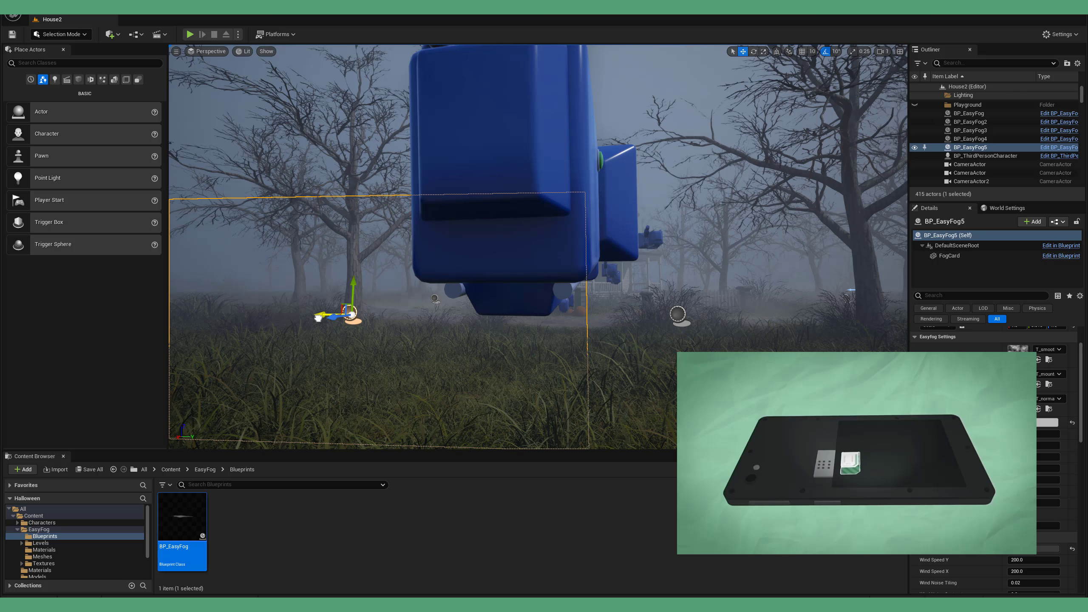
{"action": "left_click_drag", "start_coordinate": [318, 318], "coordinate": [231, 317]}
{"action": "key", "text": "g"}
{"action": "right_click_drag", "start_coordinate": [231, 318], "coordinate": [238, 320]}
{"action": "key", "text": "g"}
Step: Duplicate the fog card again and position the copy in front of the house near the fence
{"action": "left_click_drag", "start_coordinate": [184, 318], "coordinate": [568, 270], "text": "alt"}
{"action": "key", "text": "g"}
{"action": "right_click_drag", "start_coordinate": [568, 269], "coordinate": [573, 274]}
{"action": "key", "text": "g"}
{"action": "left_click_drag", "start_coordinate": [616, 379], "coordinate": [551, 322]}
{"action": "key", "text": "g"}
{"action": "right_click_drag", "start_coordinate": [551, 323], "coordinate": [553, 324]}
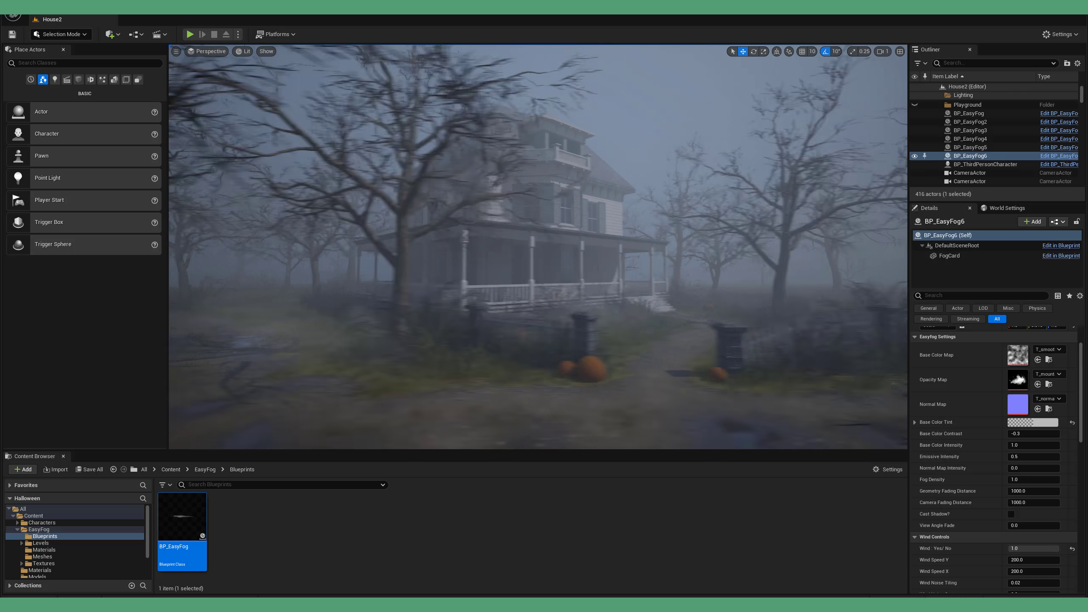
{"action": "key", "text": "g"}
{"action": "left_click_drag", "start_coordinate": [471, 319], "coordinate": [478, 319]}
{"action": "key", "text": "g"}
Step: Duplicate the fog card in front of the house and place the copy over the picket fence beyond the gate path
{"action": "right_click_drag", "start_coordinate": [478, 319], "coordinate": [482, 319]}
{"action": "key", "text": "g"}
{"action": "left_click_drag", "start_coordinate": [535, 320], "coordinate": [756, 310], "text": "alt"}
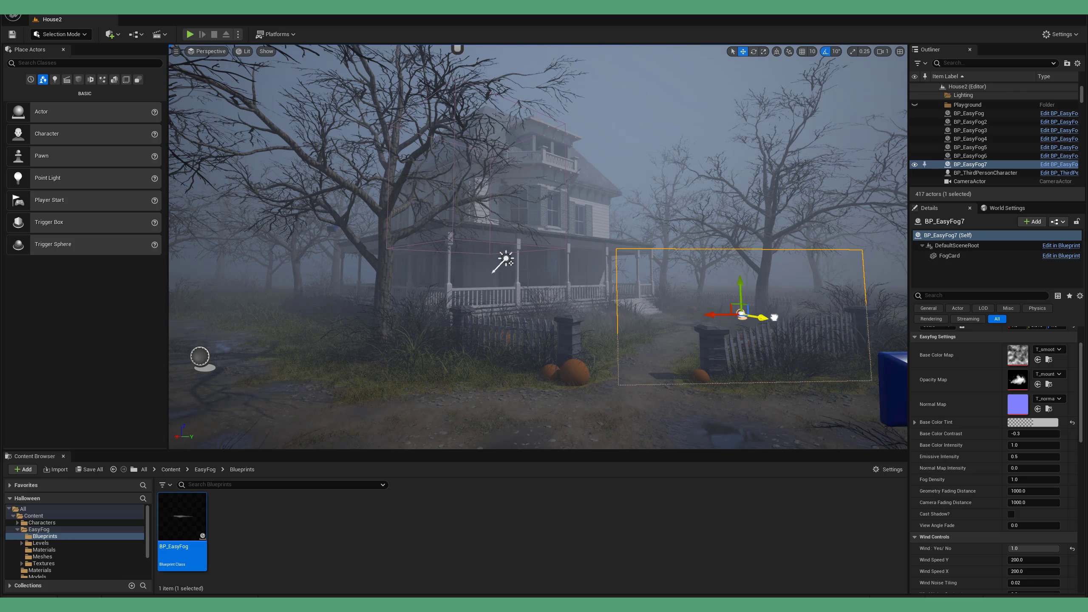
{"action": "key", "text": "g"}
{"action": "right_click_drag", "start_coordinate": [739, 309], "coordinate": [733, 310]}
{"action": "key", "text": "g"}
Step: Duplicate a fog card and place the copy over the puddled path near the bare tree beside the house
{"action": "left_click", "coordinate": [461, 294]}
{"action": "left_click", "coordinate": [498, 282]}
{"action": "right_click_drag", "start_coordinate": [461, 294], "coordinate": [493, 283]}
{"action": "left_click_drag", "start_coordinate": [432, 296], "coordinate": [378, 263], "text": "alt"}
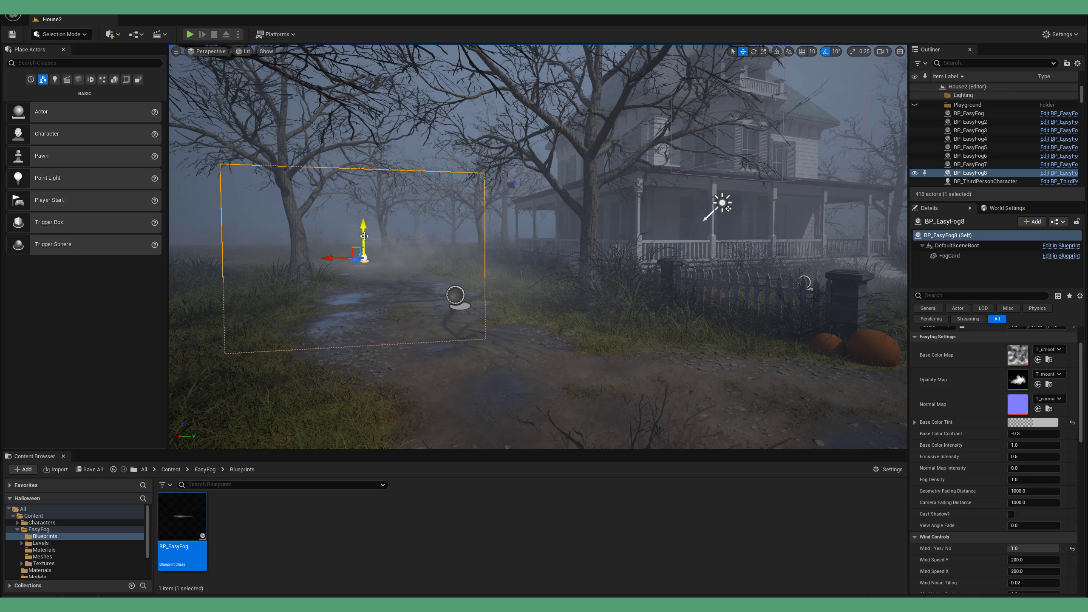
{"action": "key", "text": "g"}
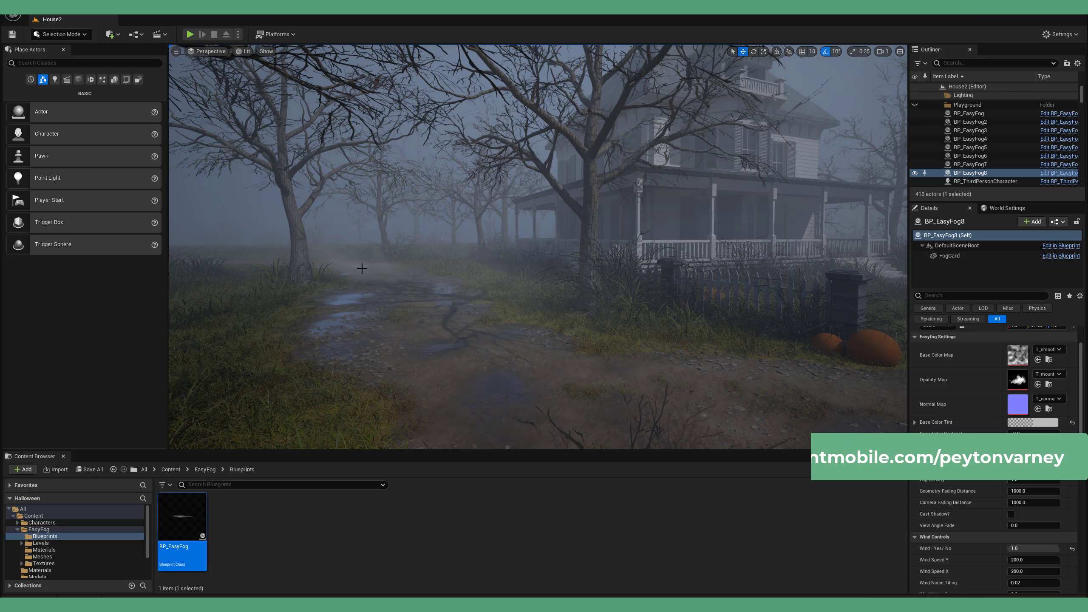
Step: Duplicate the puddled path's fog card toward the side of the house and give the copy a different mountain-shaped Opacity Map texture
{"action": "left_click_drag", "start_coordinate": [320, 276], "coordinate": [420, 270], "text": "alt"}
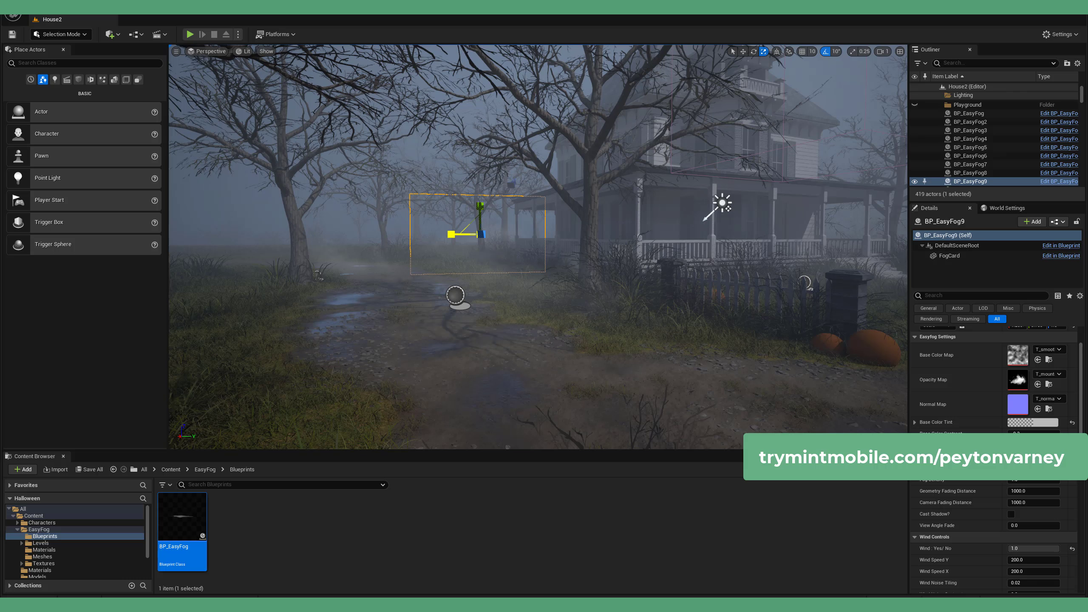
{"action": "left_click", "coordinate": [1044, 375]}
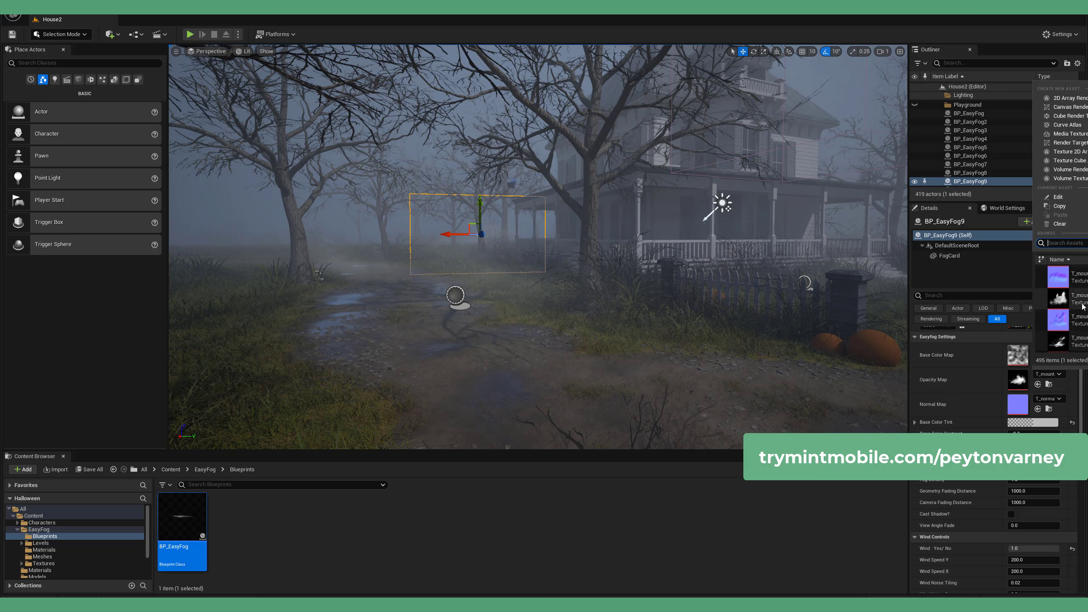
{"action": "left_click", "coordinate": [1082, 304]}
{"action": "left_click_drag", "start_coordinate": [454, 234], "coordinate": [499, 237]}
{"action": "key", "text": "s"}
{"action": "right_click_drag", "start_coordinate": [435, 233], "coordinate": [387, 263]}
{"action": "key", "text": "g"}
{"action": "key", "text": "w"}
{"action": "key", "text": "s"}
{"action": "key", "text": "g"}
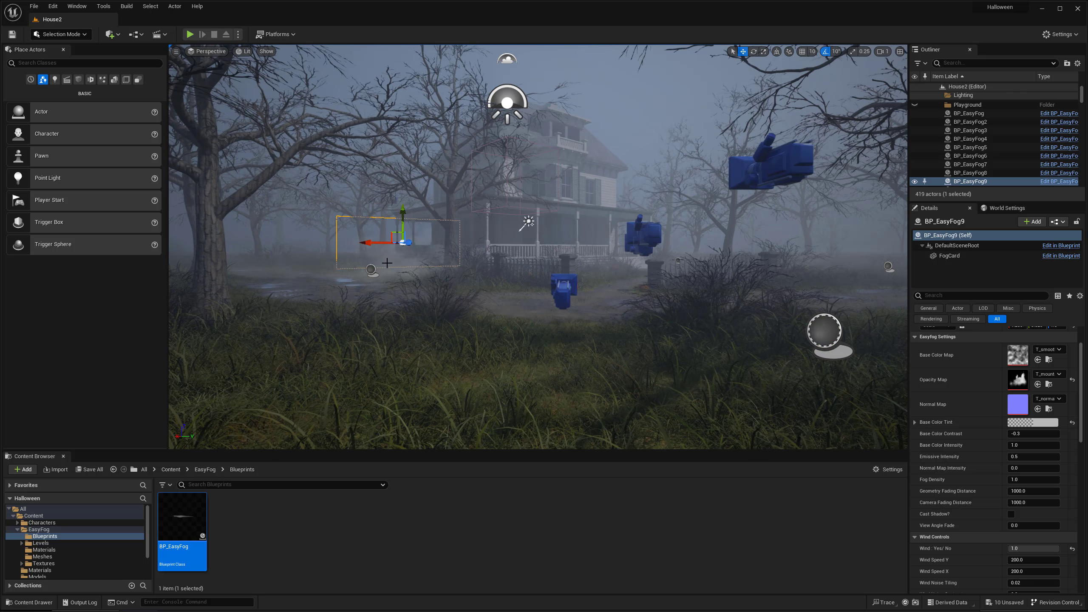
Step: Duplicate the grassy field's fog card and move the copy across the field in front of the house
{"action": "left_click", "coordinate": [824, 330]}
{"action": "key", "text": "s"}
{"action": "right_click_drag", "start_coordinate": [824, 331], "coordinate": [814, 322]}
{"action": "left_click_drag", "start_coordinate": [653, 321], "coordinate": [458, 324], "text": "alt"}
{"action": "key", "text": "r"}
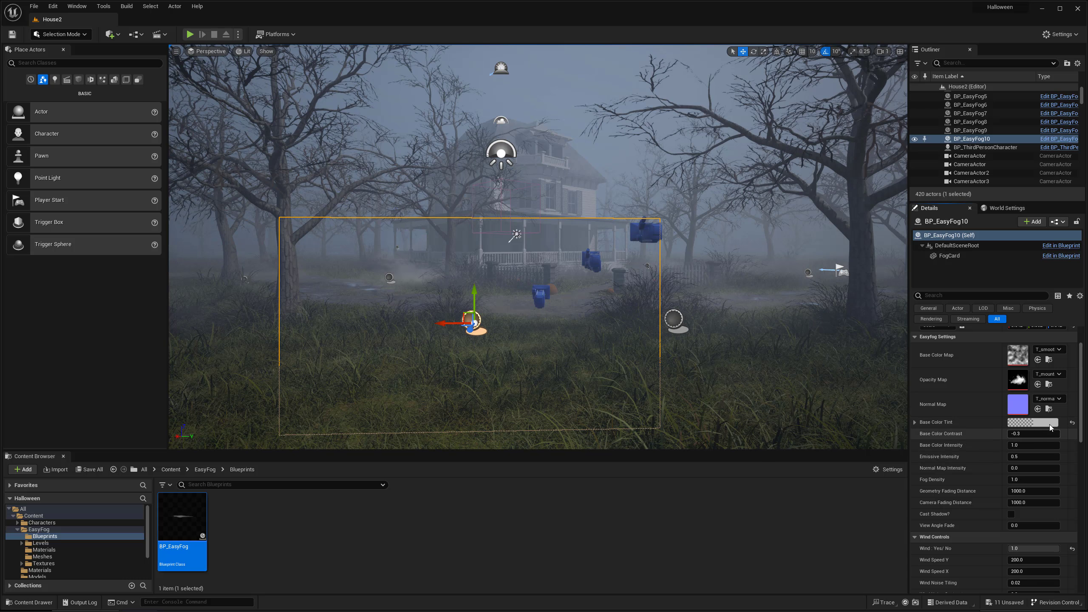
Step: Brighten the Base Color Tint of the new grassy field fog card to a lighter grey
{"action": "left_click", "coordinate": [1048, 424]}
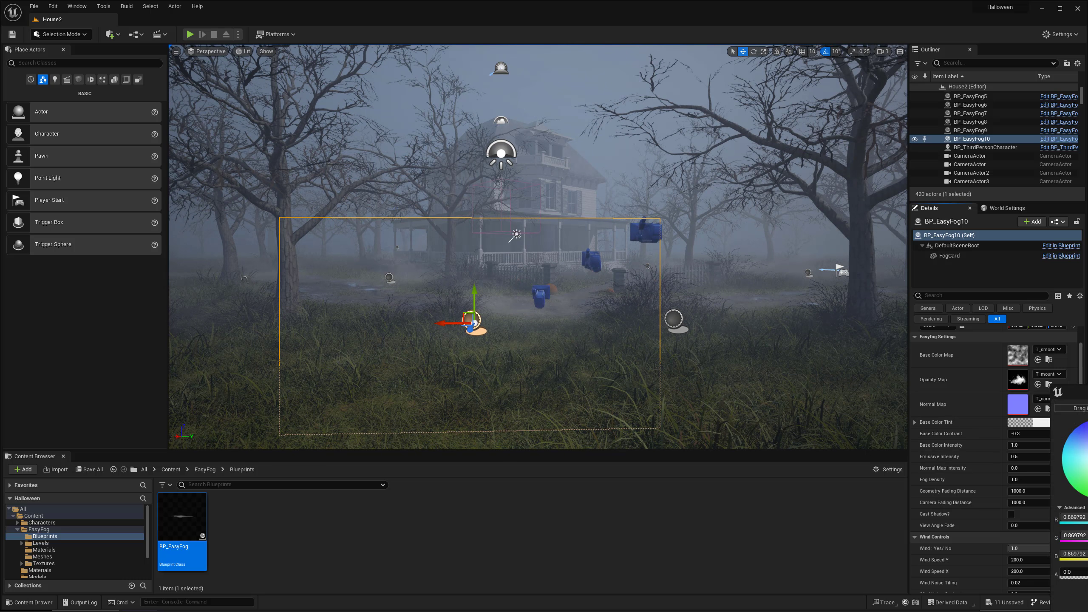
{"action": "left_click_drag", "start_coordinate": [1056, 394], "coordinate": [770, 362]}
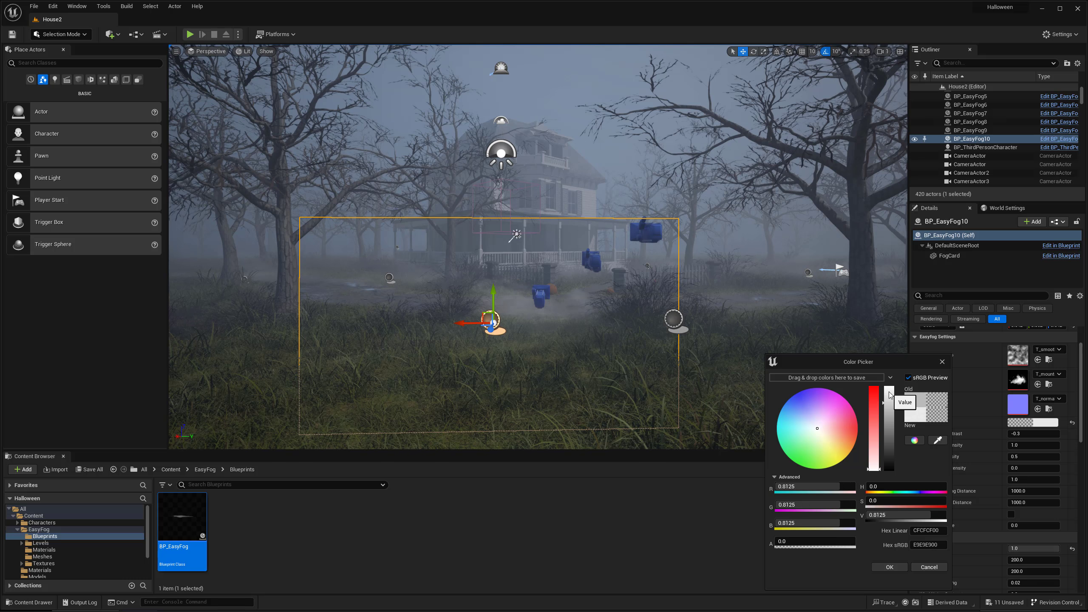
{"action": "left_click", "coordinate": [889, 567]}
Step: Stretch the brightened field fog card wider across the grass and lower it closer to the ground
{"action": "left_click_drag", "start_coordinate": [463, 322], "coordinate": [317, 325]}
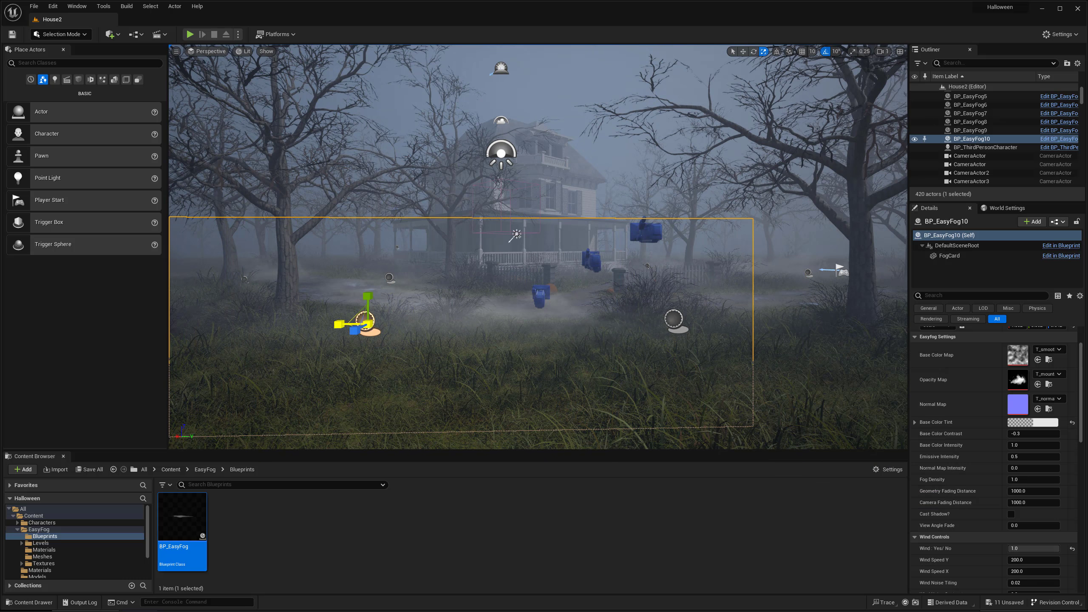
{"action": "key", "text": "w"}
{"action": "left_click_drag", "start_coordinate": [368, 295], "coordinate": [368, 308]}
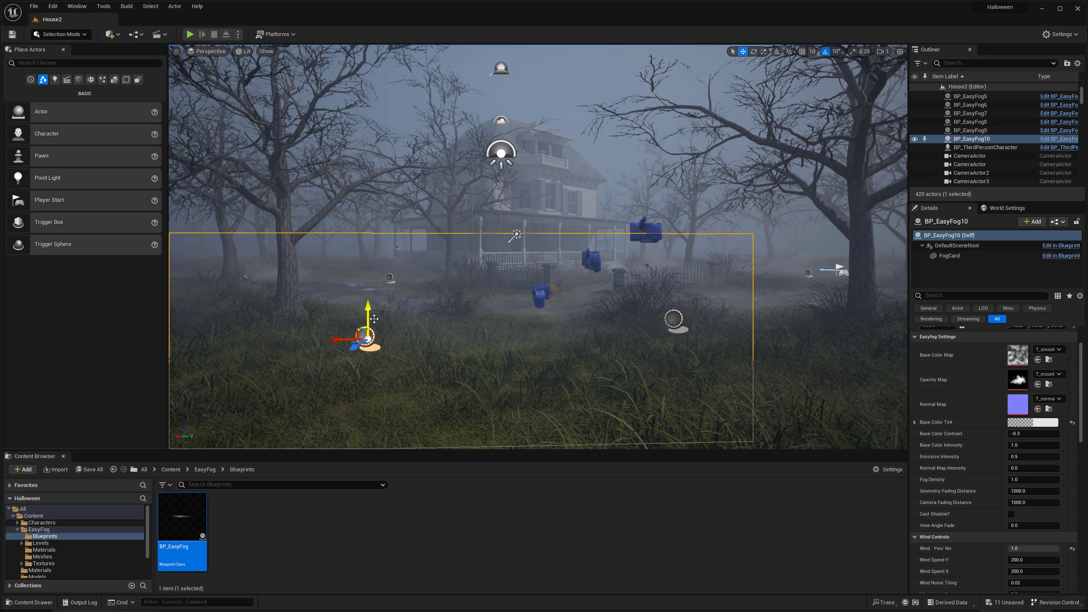
{"action": "right_click_drag", "start_coordinate": [340, 335], "coordinate": [541, 260]}
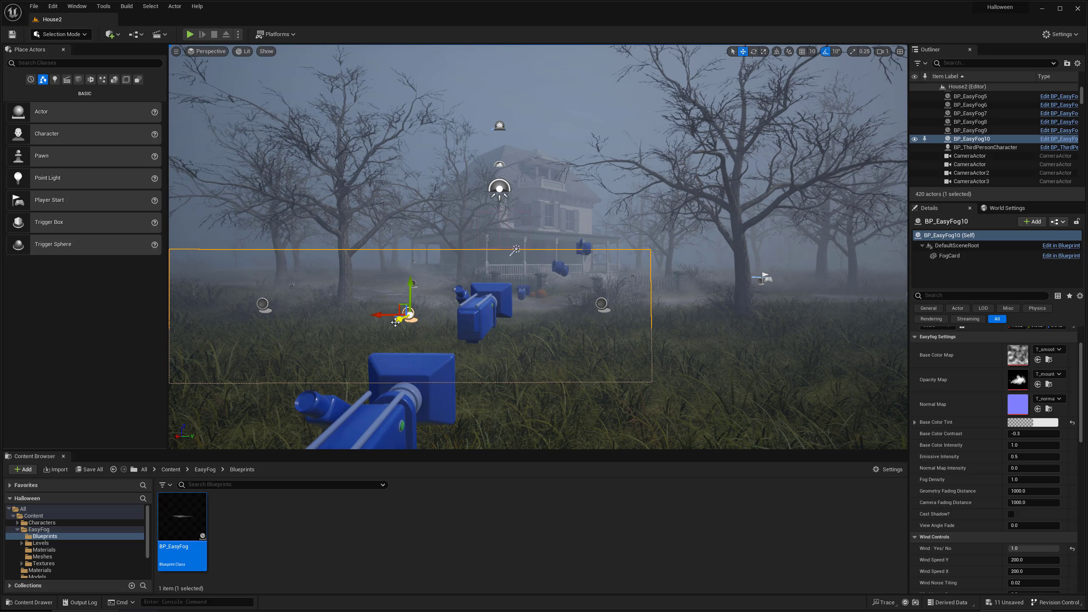
Step: Examine the drifting fog cards around the house from several viewpoints across the grassy field
{"action": "key", "text": "g"}
{"action": "right_click_drag", "start_coordinate": [364, 344], "coordinate": [376, 344]}
{"action": "key", "text": "w"}
{"action": "key", "text": "w"}
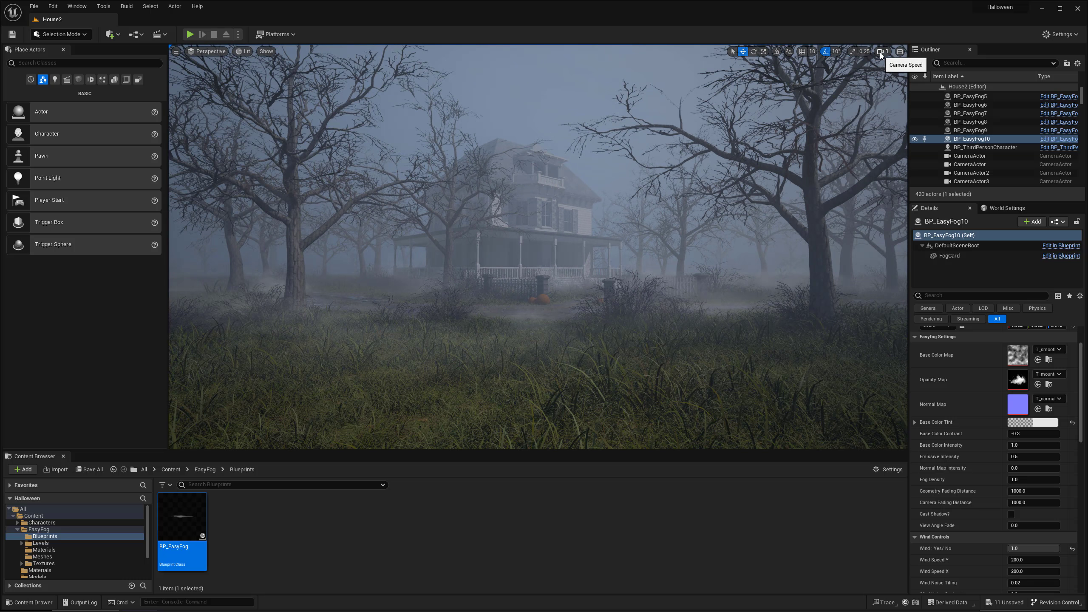
{"action": "right_click_drag", "start_coordinate": [702, 206], "coordinate": [698, 219]}
{"action": "key", "text": "w"}
{"action": "key", "text": "s"}
{"action": "right_click_drag", "start_coordinate": [624, 239], "coordinate": [628, 240]}
{"action": "key", "text": "w"}
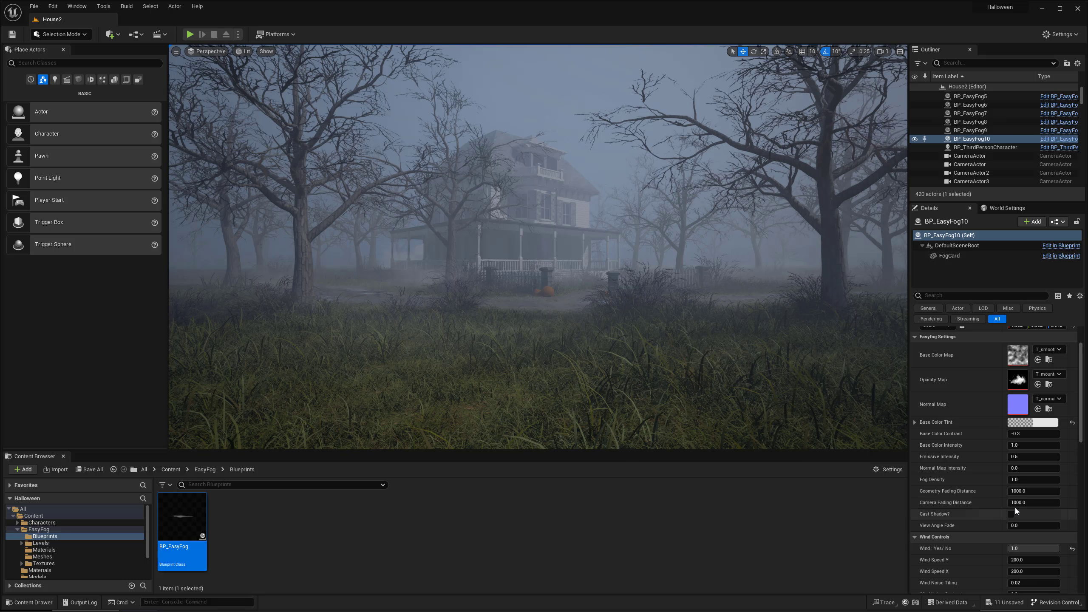
{"action": "key", "text": "w"}
{"action": "right_click_drag", "start_coordinate": [703, 354], "coordinate": [703, 354]}
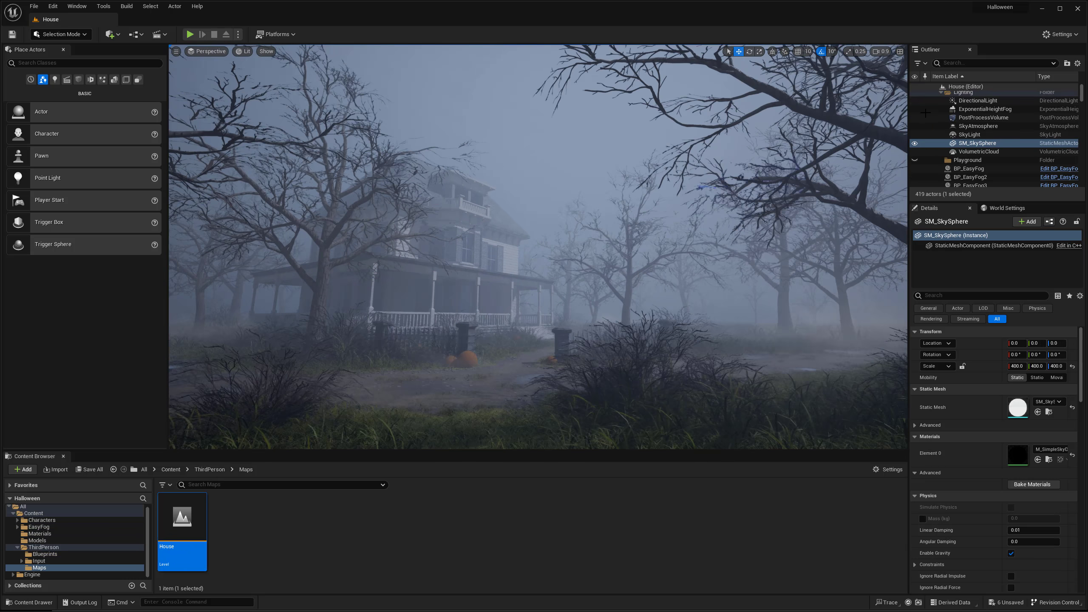
Step: Find the ExponentialHeightFog actor and toggle its visibility off and on to compare the scene
{"action": "left_click", "coordinate": [984, 63]}
{"action": "type", "text": "ex"}
{"action": "left_click", "coordinate": [969, 104]}
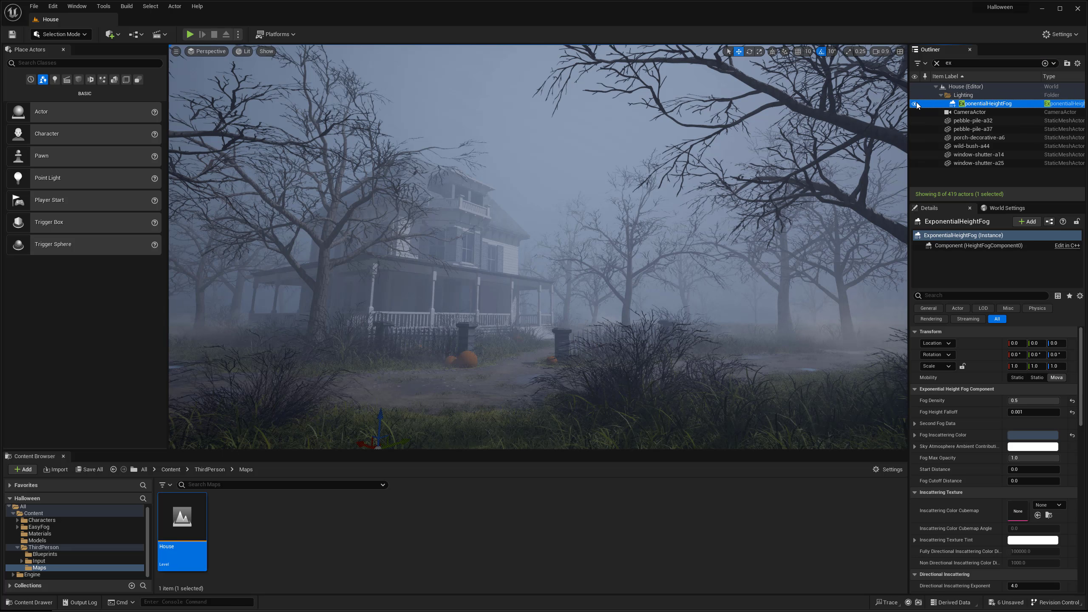
{"action": "left_click", "coordinate": [915, 104]}
{"action": "left_click", "coordinate": [915, 104]}
{"action": "key", "text": "s"}
{"action": "right_click_drag", "start_coordinate": [839, 180], "coordinate": [771, 232]}
Step: Raise the height fog's Fog Height Falloff to 1.07 and check the house and sky from the field
{"action": "left_click", "coordinate": [1021, 412]}
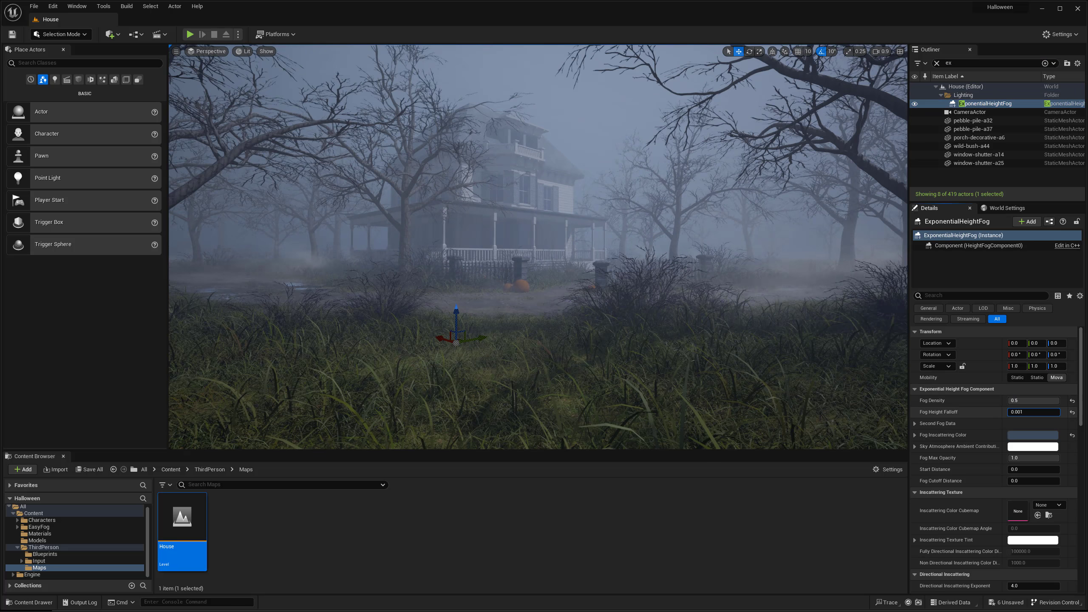
{"action": "left_click_drag", "start_coordinate": [1009, 412], "coordinate": [1043, 412]}
{"action": "right_click_drag", "start_coordinate": [813, 265], "coordinate": [809, 236]}
{"action": "key", "text": "w"}
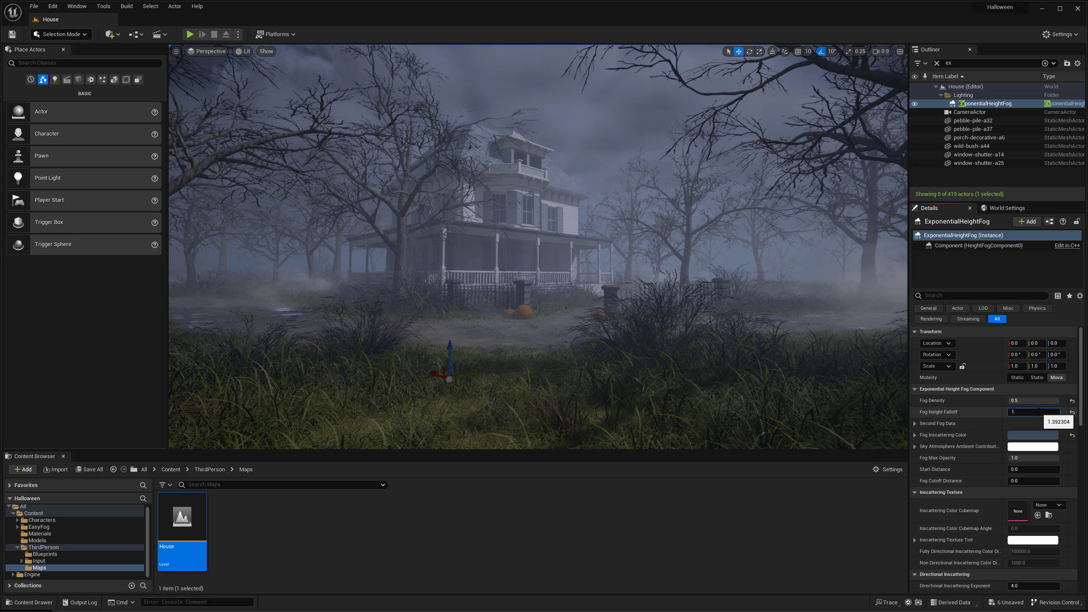
{"action": "left_click", "coordinate": [1039, 412]}
{"action": "type", "text": "1.07"}
{"action": "key", "text": "Return"}
{"action": "right_click_drag", "start_coordinate": [762, 274], "coordinate": [694, 266]}
{"action": "key", "text": "s"}
{"action": "key", "text": "w"}
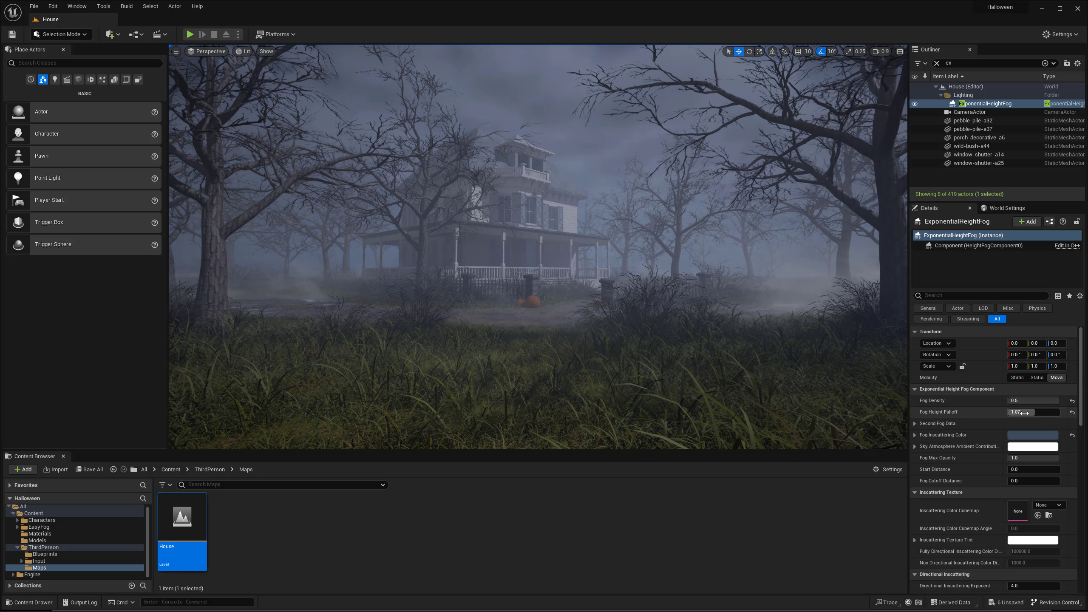
Step: Compare Fog Height Falloff values of 0.001 and 1.1, and settle on 1.05 for the height fog
{"action": "type", "text": "0.001"}
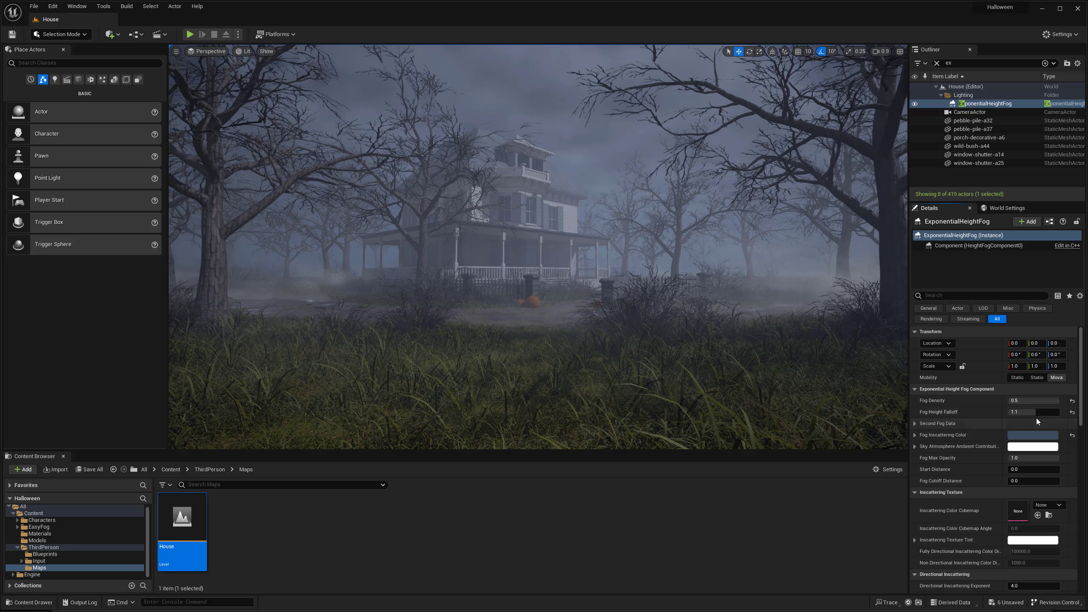
{"action": "key", "text": "Return"}
{"action": "left_click_drag", "start_coordinate": [1022, 413], "coordinate": [1038, 412]}
{"action": "left_click", "coordinate": [1025, 412]}
{"action": "type", "text": "1.1"}
{"action": "key", "text": "Return"}
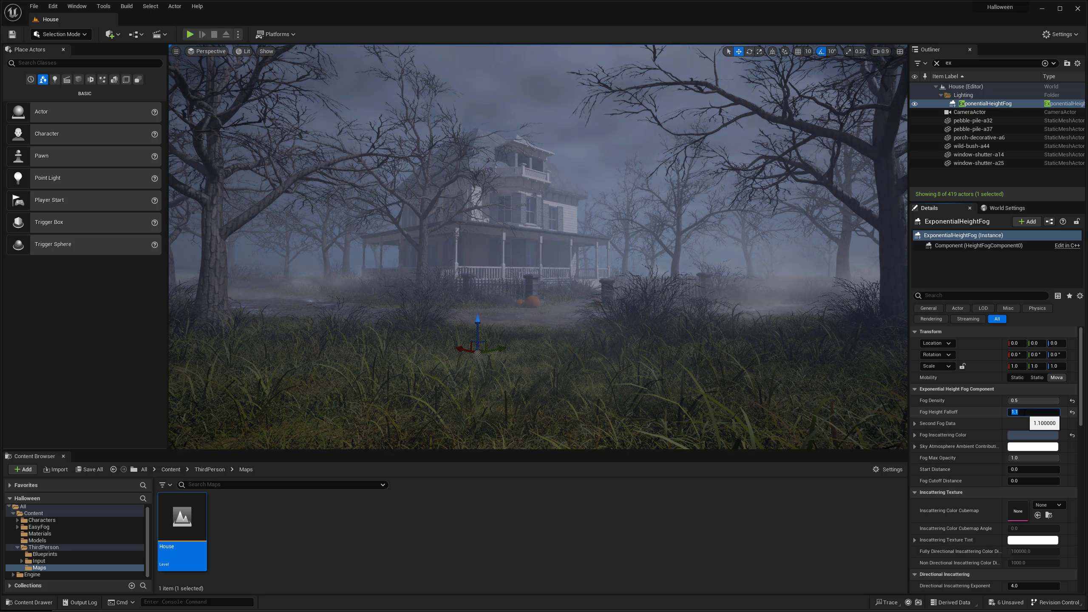
{"action": "right_click_drag", "start_coordinate": [686, 274], "coordinate": [679, 259]}
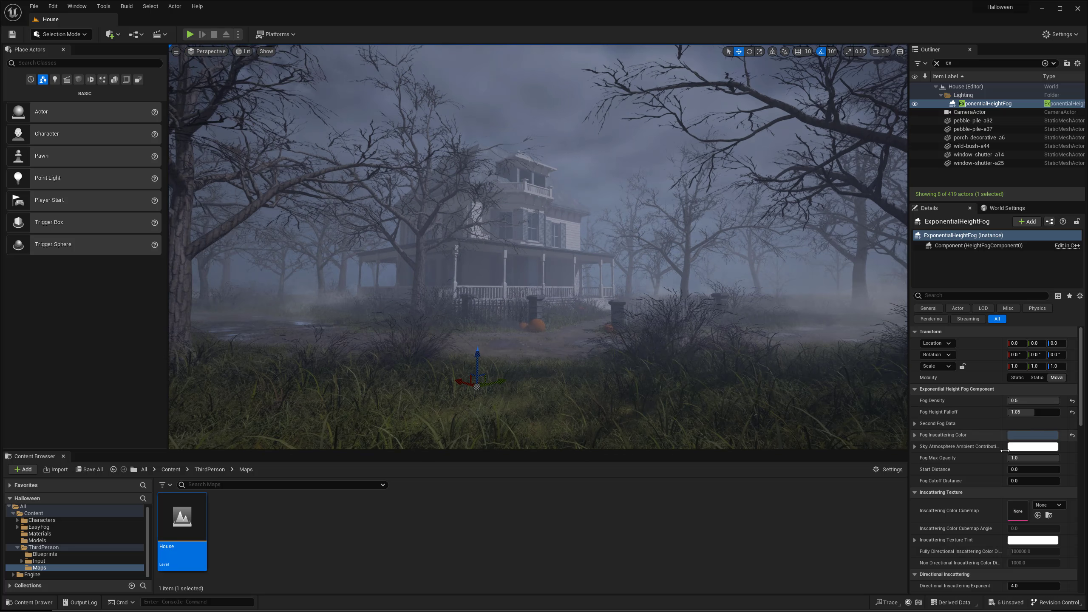
Step: Try a purple tint and a darker shade for the height fog's Fog Inscattering Color
{"action": "left_click", "coordinate": [1032, 435]}
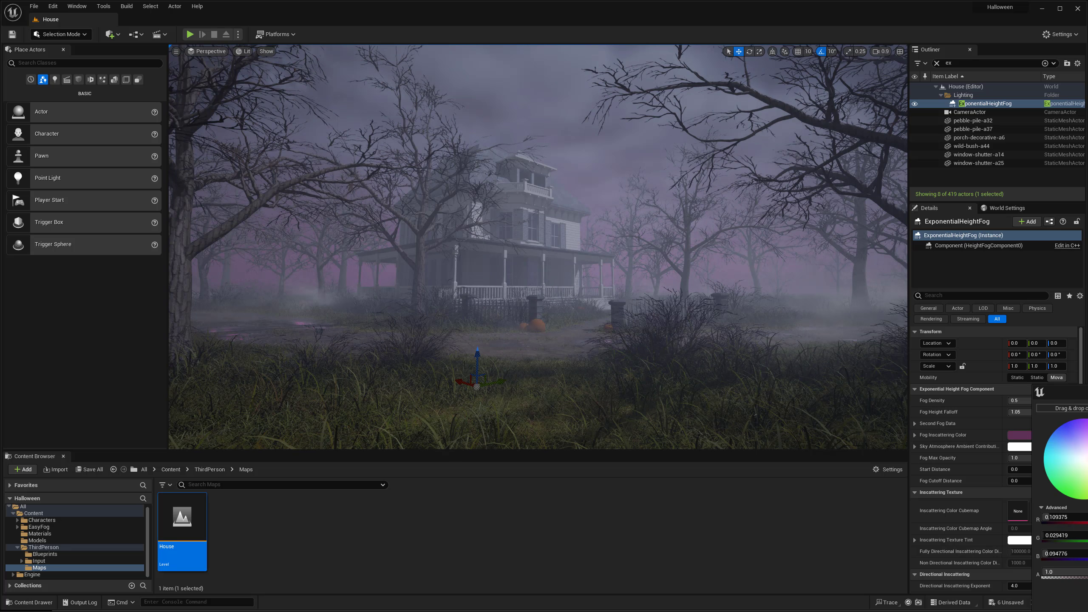
{"action": "left_click_drag", "start_coordinate": [966, 444], "coordinate": [907, 390]}
{"action": "left_click", "coordinate": [1059, 564]}
{"action": "left_click", "coordinate": [1032, 437]}
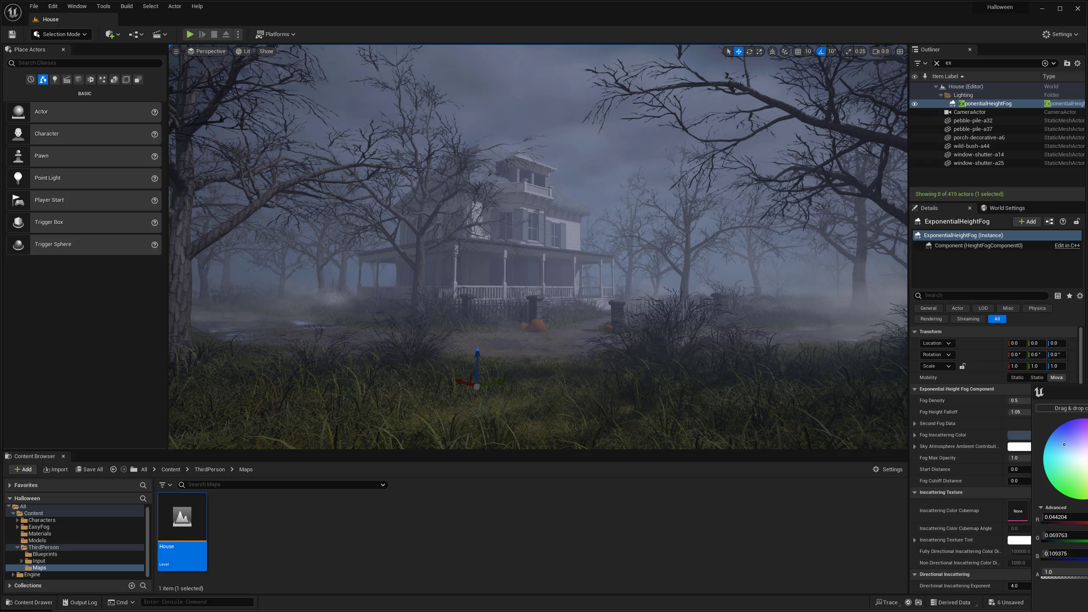
{"action": "left_click_drag", "start_coordinate": [1050, 393], "coordinate": [834, 337]}
{"action": "left_click_drag", "start_coordinate": [939, 401], "coordinate": [940, 424]}
{"action": "left_click", "coordinate": [978, 543]}
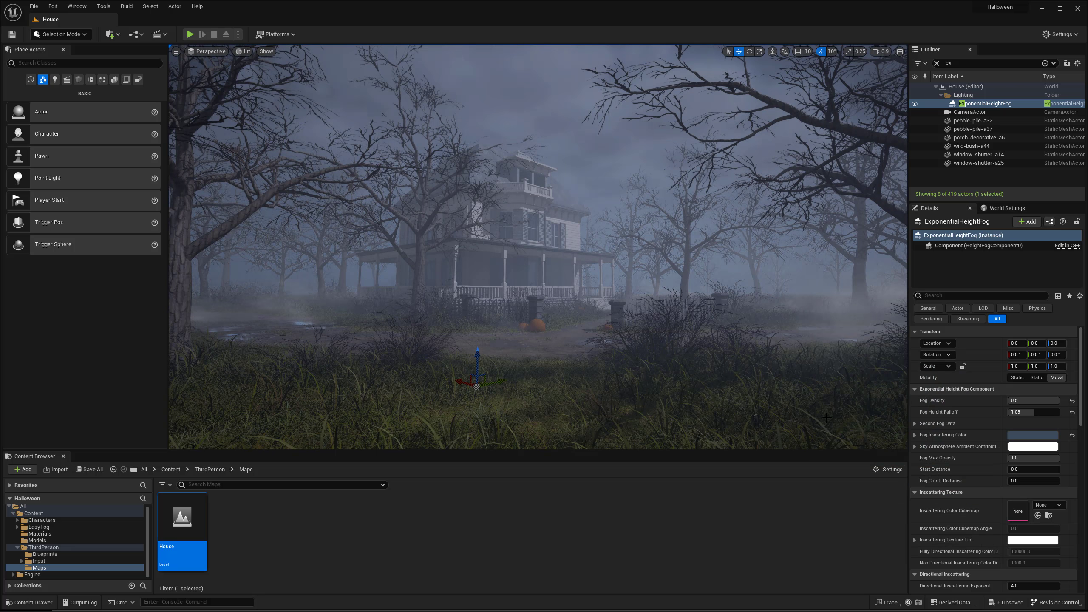
Step: Try a much darker blue Fog Inscattering Color of about R 0.017, G 0.027, B 0.042
{"action": "left_click", "coordinate": [1026, 435]}
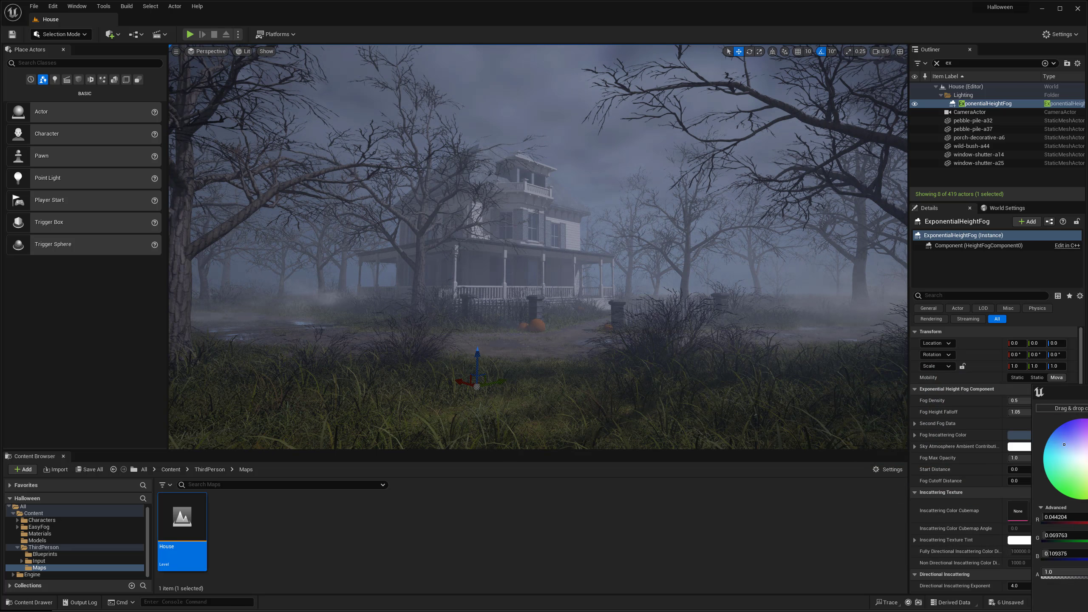
{"action": "mouse_move", "coordinate": [538, 246]}
{"action": "right_mouse_down"}
{"action": "mouse_move", "coordinate": [491, 255]}
{"action": "mouse_move", "coordinate": [538, 248]}
{"action": "right_mouse_up"}
{"action": "key", "text": "Up"}
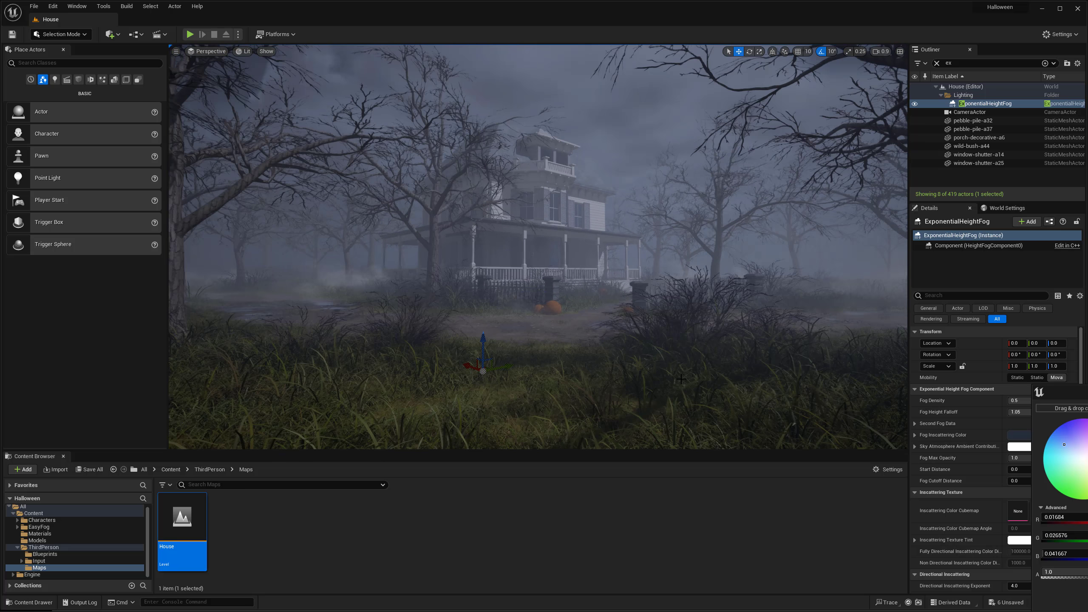
{"action": "left_click_drag", "start_coordinate": [1086, 392], "coordinate": [941, 365]}
{"action": "left_click", "coordinate": [980, 466]}
{"action": "left_click", "coordinate": [1014, 569]}
{"action": "right_click_drag", "start_coordinate": [762, 369], "coordinate": [750, 359]}
Step: Find and select the DirectionalLight, and set up rotation in world space
{"action": "left_click", "coordinate": [937, 63]}
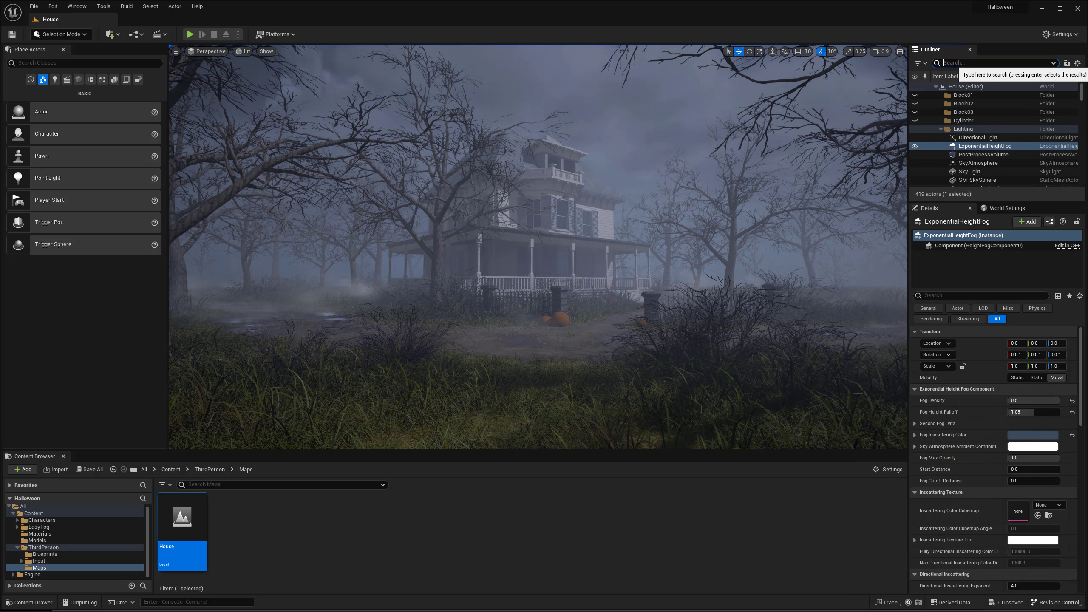
{"action": "type", "text": "dire"}
{"action": "key", "text": "Return"}
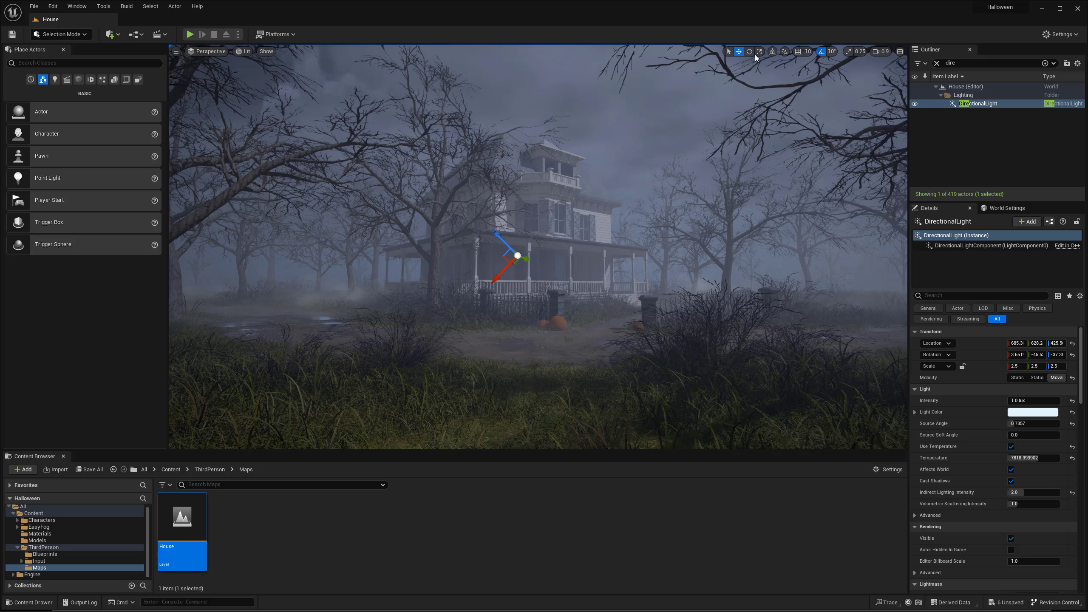
{"action": "left_click", "coordinate": [750, 52]}
{"action": "left_click", "coordinate": [772, 52]}
Step: Try rotating the directional light about -100° around the vertical axis to light the house from another side
{"action": "left_click_drag", "start_coordinate": [512, 258], "coordinate": [558, 259]}
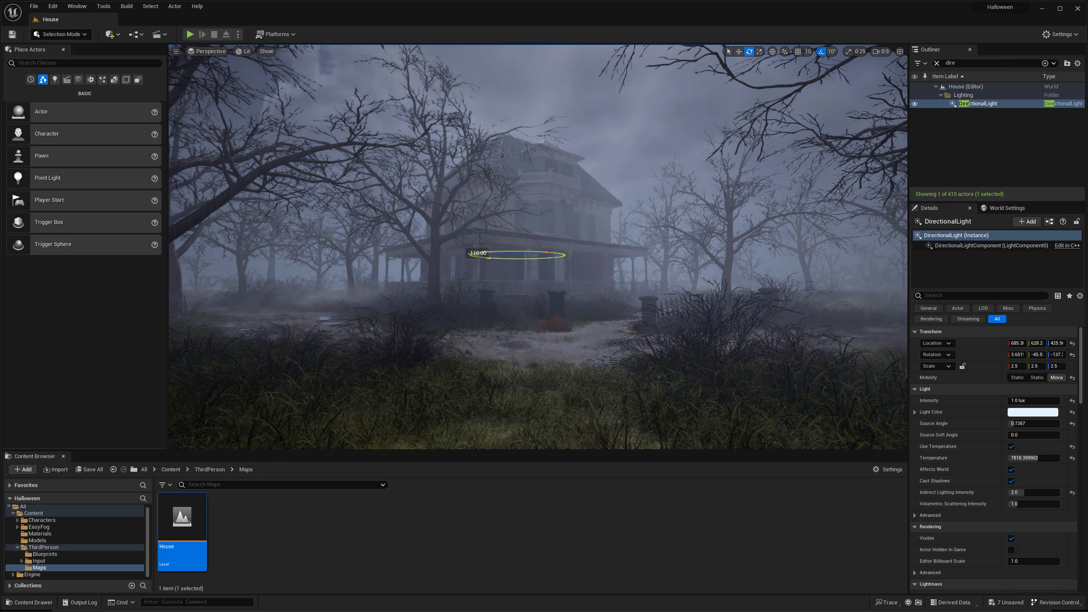
{"action": "left_click_drag", "start_coordinate": [471, 255], "coordinate": [496, 254]}
{"action": "key", "text": "w"}
{"action": "right_click_drag", "start_coordinate": [497, 254], "coordinate": [443, 256]}
{"action": "right_click_drag", "start_coordinate": [624, 264], "coordinate": [612, 266]}
{"action": "key", "text": "ctrl+z"}
Step: Test further directional light rotations from the grassy field and undo them
{"action": "left_click_drag", "start_coordinate": [489, 233], "coordinate": [583, 231]}
{"action": "right_click_drag", "start_coordinate": [592, 260], "coordinate": [561, 252]}
{"action": "key", "text": "ctrl+z"}
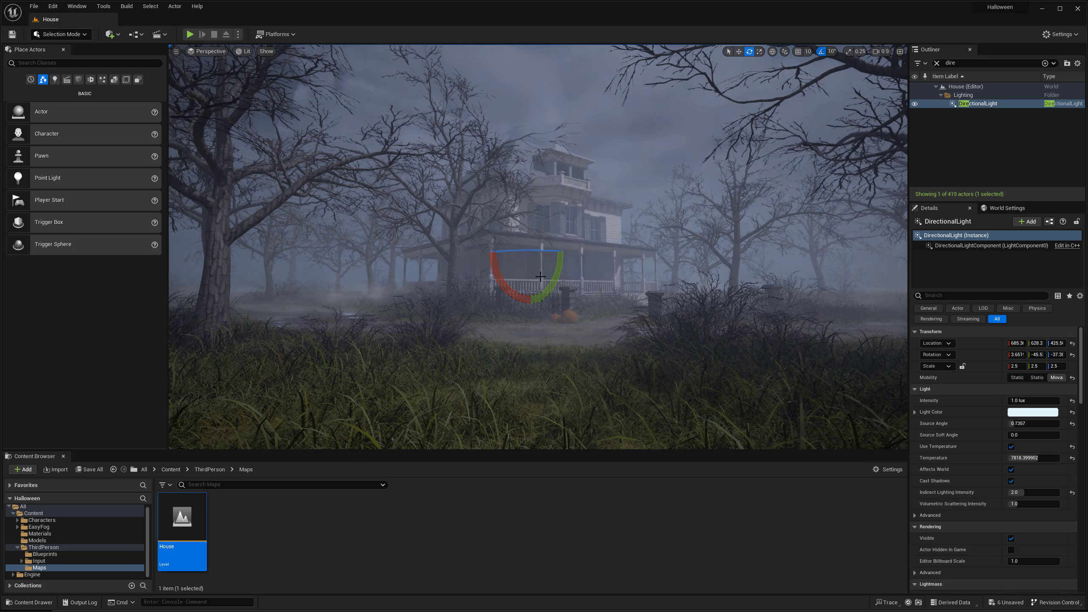
{"action": "left_click_drag", "start_coordinate": [531, 258], "coordinate": [497, 251]}
{"action": "key", "text": "ctrl+z"}
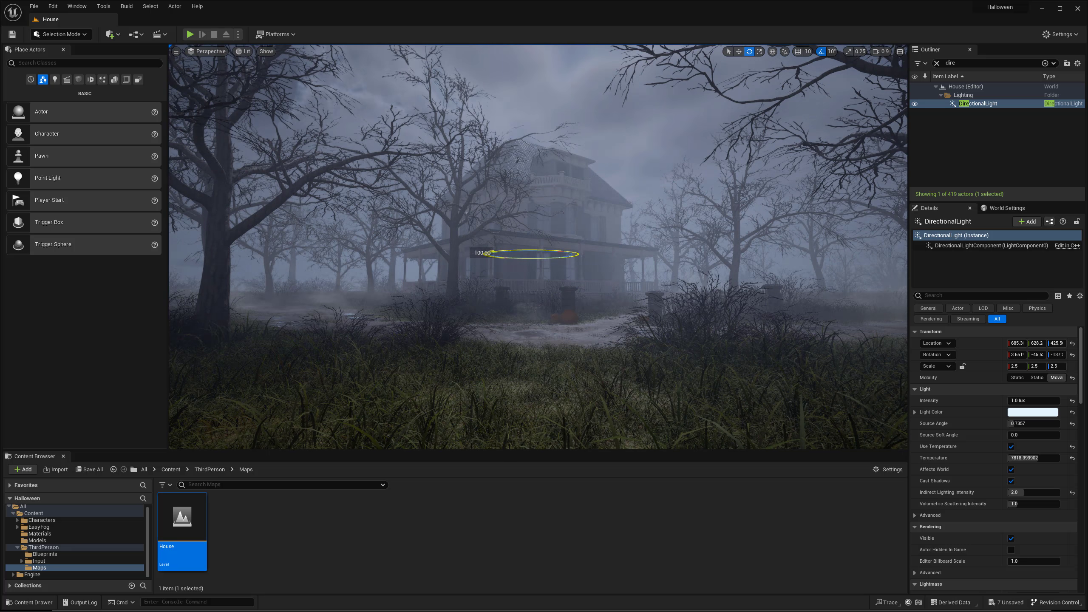
{"action": "right_click_drag", "start_coordinate": [604, 240], "coordinate": [551, 267]}
{"action": "key", "text": "g"}
{"action": "key", "text": "w"}
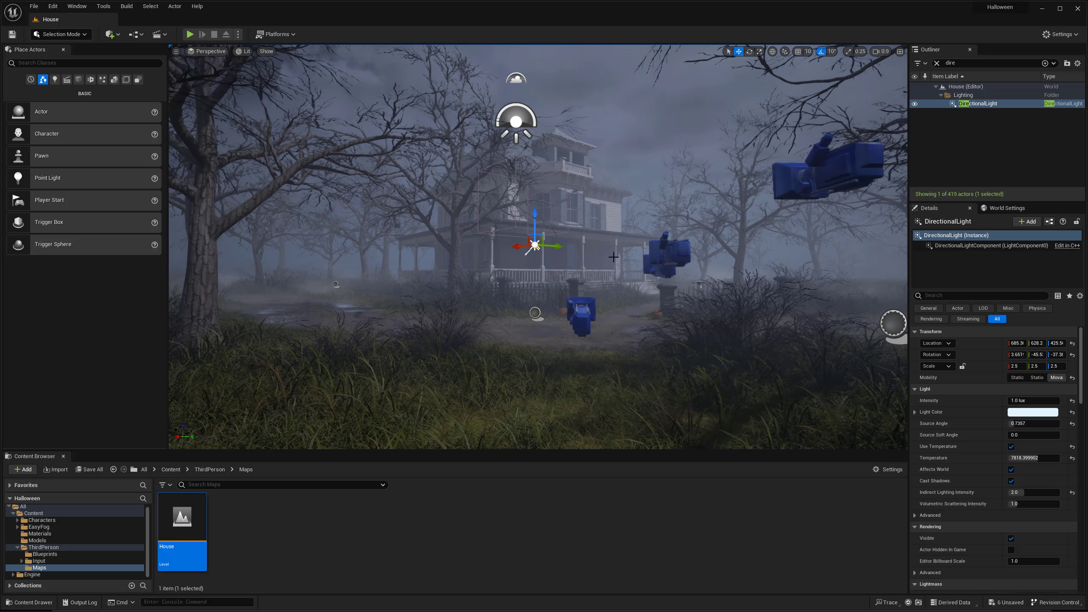
{"action": "key", "text": "g"}
{"action": "right_click_drag", "start_coordinate": [612, 258], "coordinate": [595, 260]}
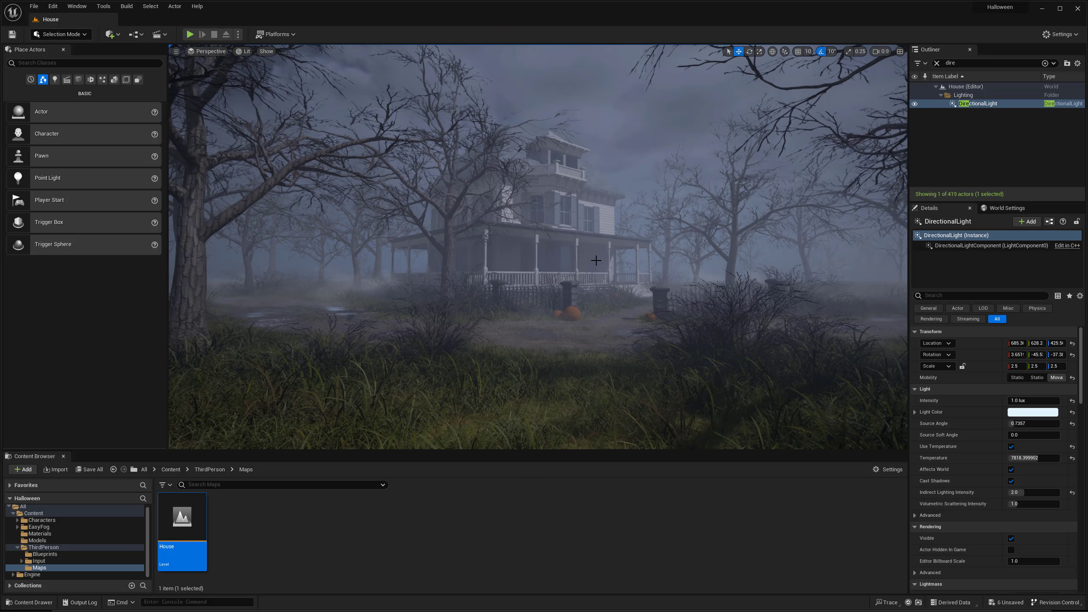
Step: Place a Rect Light in front of the house's upper windows and preview it without editor icons
{"action": "left_click", "coordinate": [54, 80]}
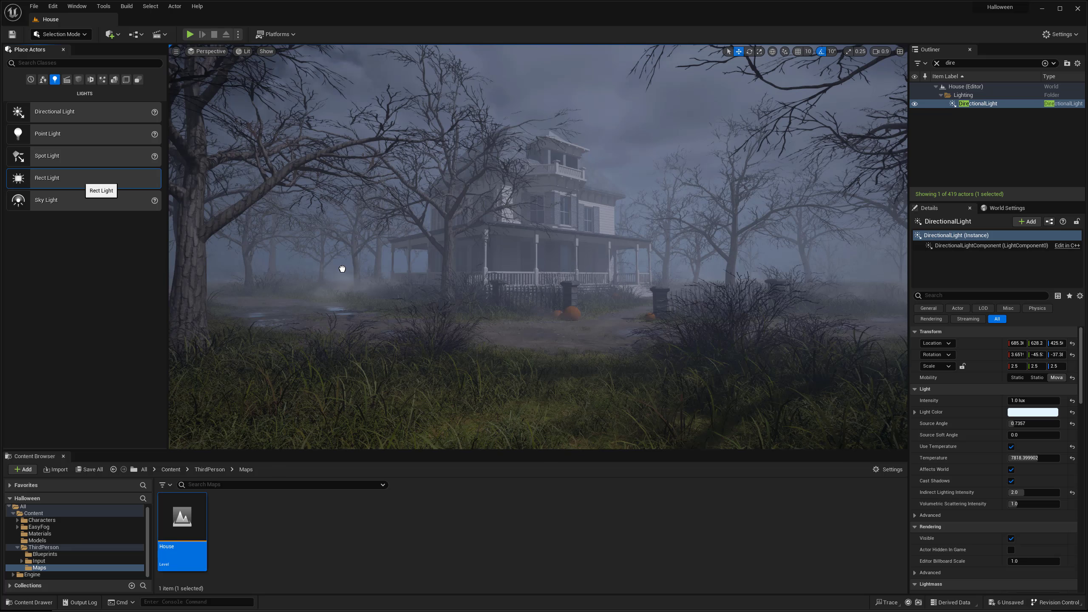
{"action": "left_click_drag", "start_coordinate": [342, 268], "coordinate": [563, 227]}
{"action": "key", "text": "g"}
{"action": "key", "text": "g"}
{"action": "key", "text": "g"}
{"action": "key", "text": "g"}
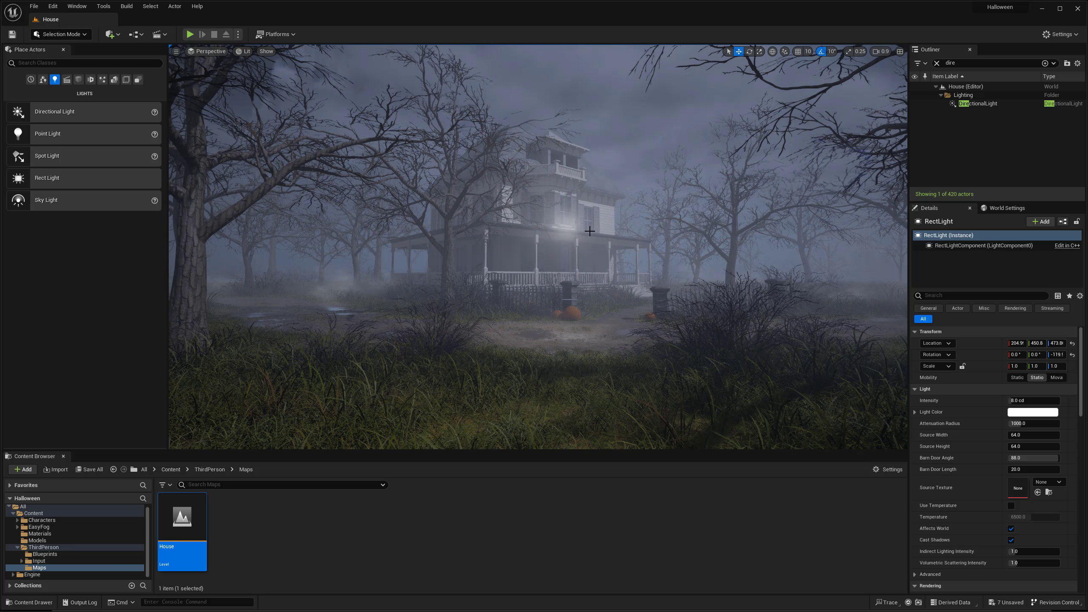
{"action": "key", "text": "g"}
Step: Try the Rect Light closer to the ground with Volumetric Scattering Intensity at 0.25, and delete it
{"action": "scroll", "coordinate": [962, 454], "scroll_direction": "down", "scroll_amount": 5}
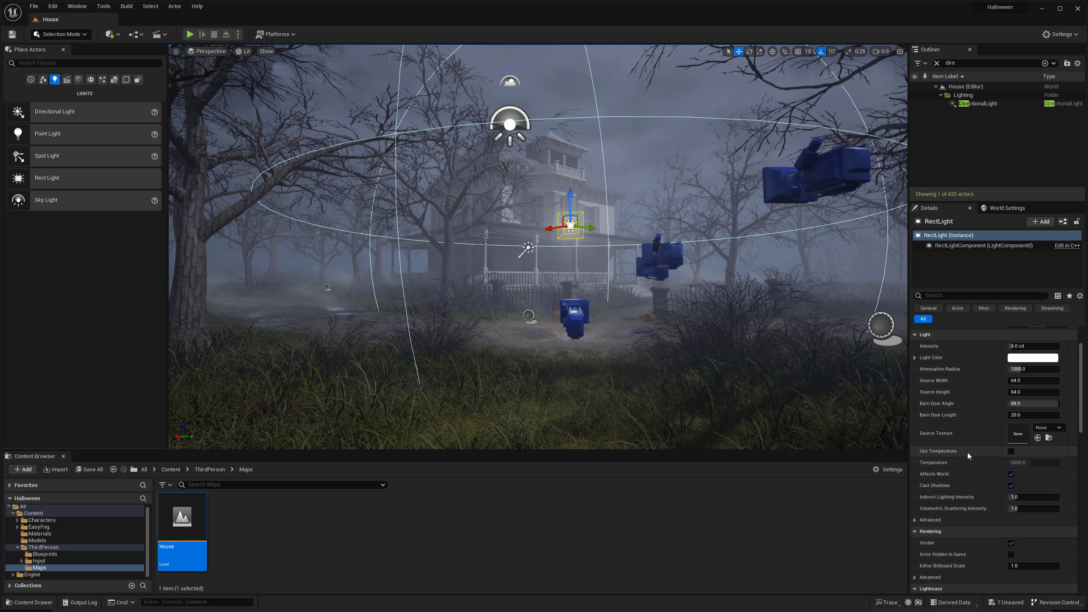
{"action": "left_click_drag", "start_coordinate": [1022, 496], "coordinate": [1008, 496]}
{"action": "key", "text": "g"}
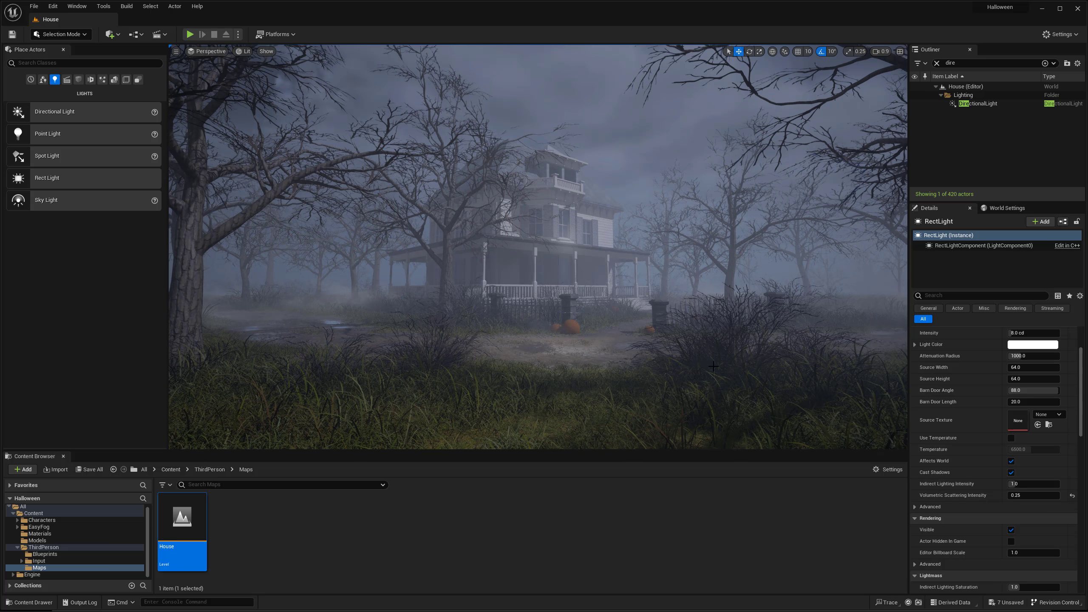
{"action": "key", "text": "g"}
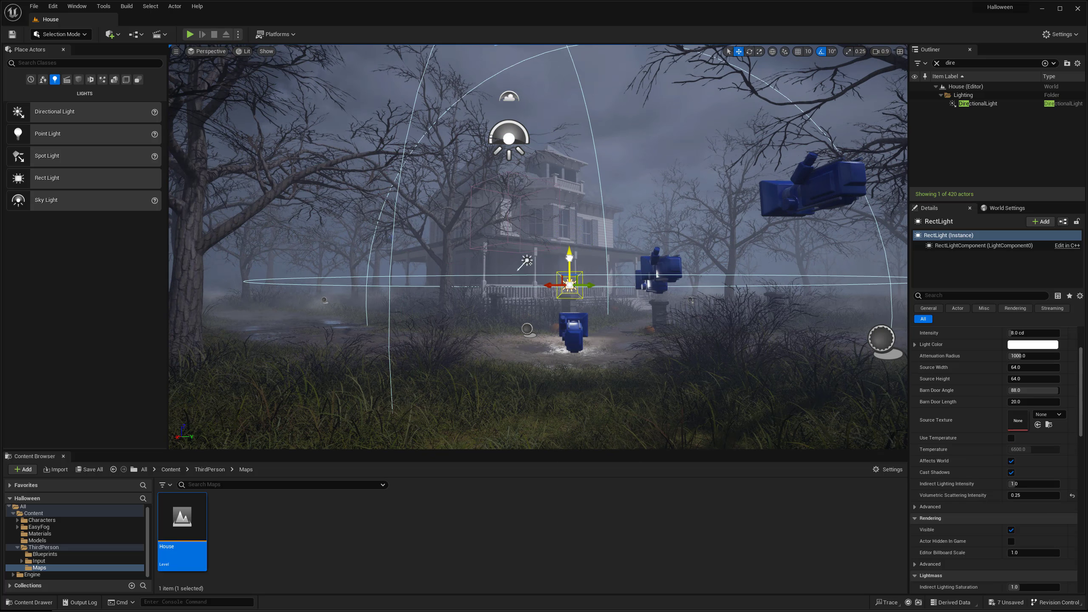
{"action": "key", "text": "g"}
{"action": "key", "text": "Delete"}
{"action": "right_click_drag", "start_coordinate": [587, 314], "coordinate": [587, 314]}
{"action": "key", "text": "w"}
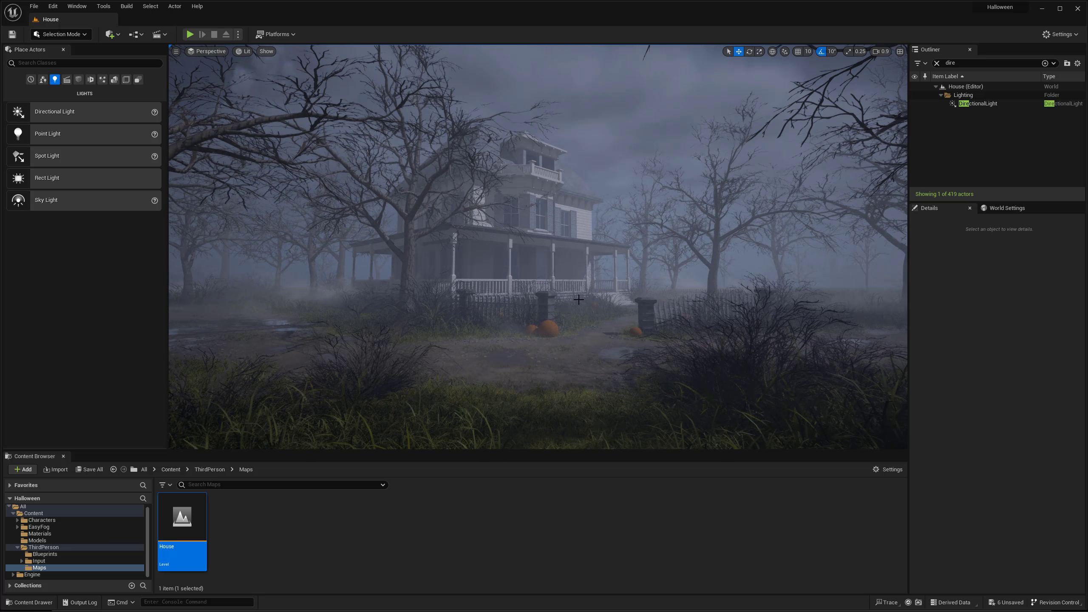
{"action": "key", "text": "s"}
{"action": "right_click_drag", "start_coordinate": [572, 266], "coordinate": [568, 264]}
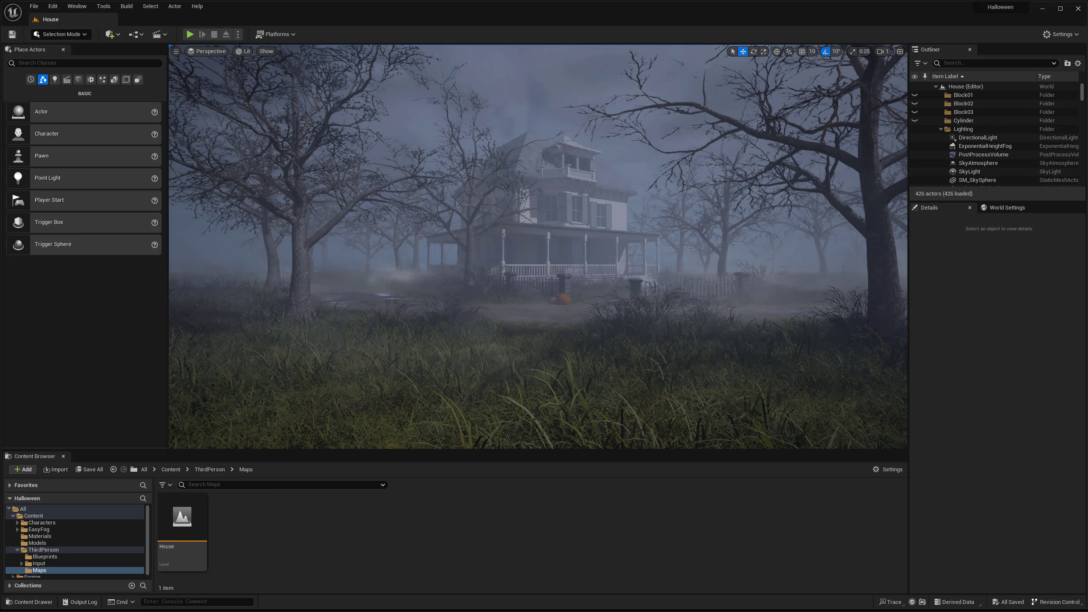
Step: Find the DirectionalLight by searching for "direc" and rotate it around the vertical axis to about -167°
{"action": "left_click", "coordinate": [979, 64]}
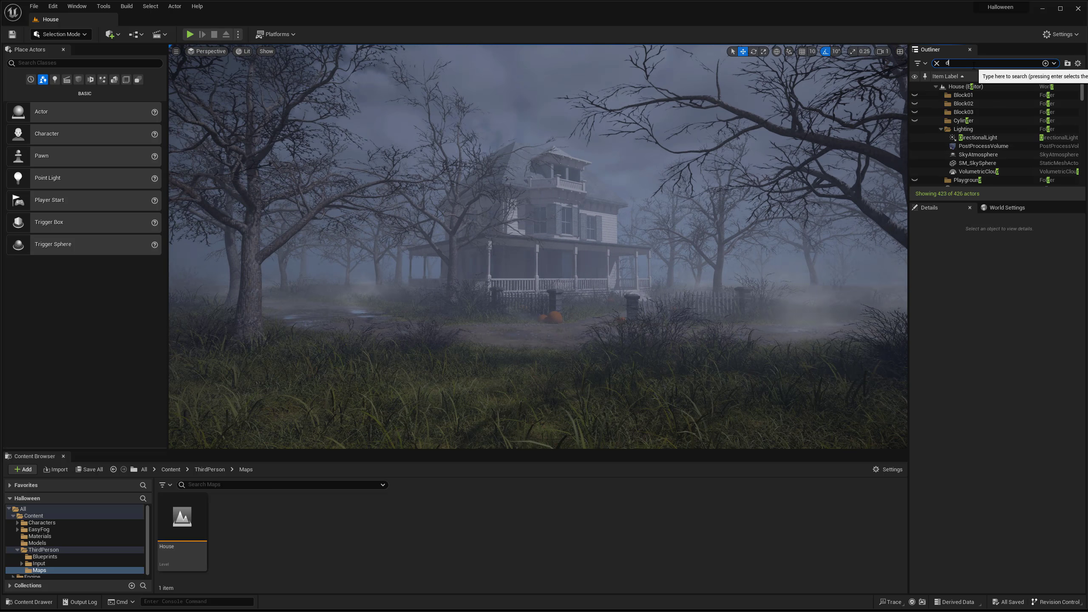
{"action": "type", "text": "direc"}
{"action": "left_click", "coordinate": [1000, 103]}
{"action": "right_click_drag", "start_coordinate": [629, 180], "coordinate": [623, 180]}
{"action": "key", "text": "w"}
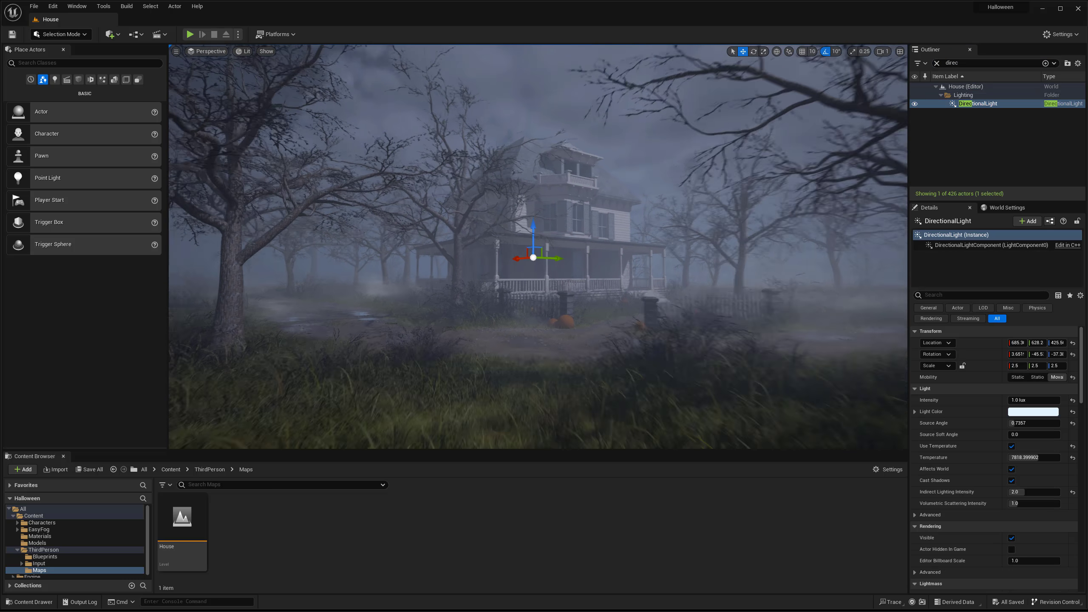
{"action": "key", "text": "e"}
{"action": "left_click_drag", "start_coordinate": [524, 260], "coordinate": [470, 261]}
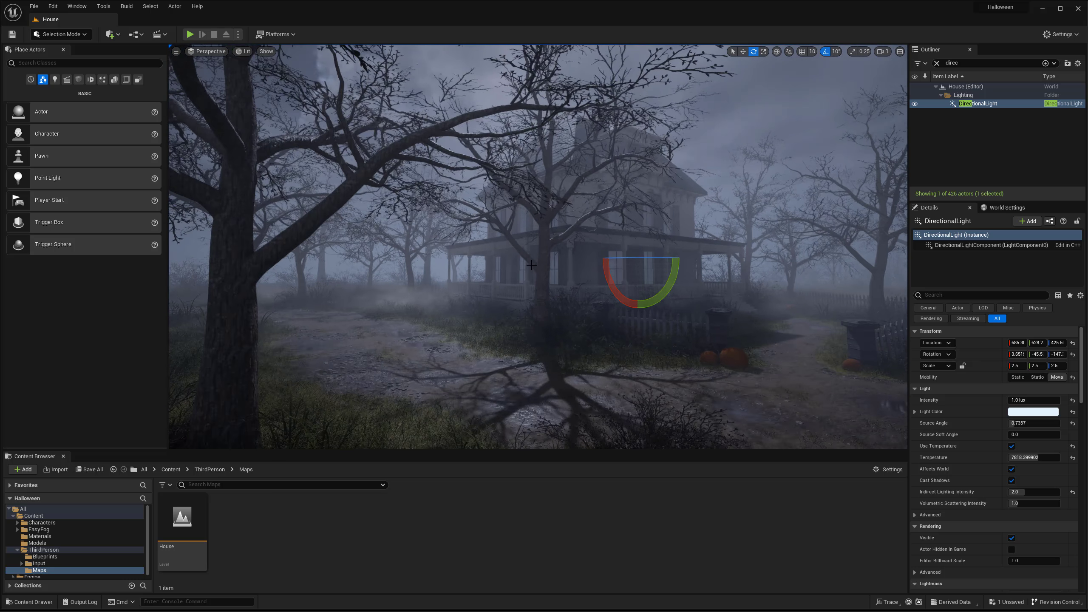
{"action": "left_click_drag", "start_coordinate": [571, 251], "coordinate": [580, 252]}
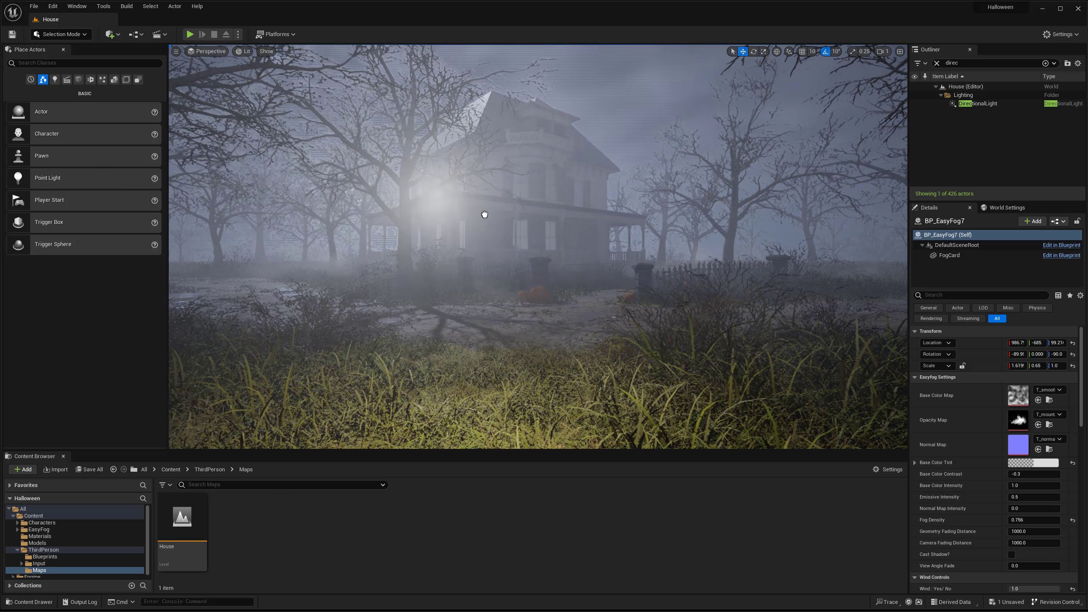
Step: Try a Point Light at the porch and a Spot Light in front of the house, and undo each placement
{"action": "left_click_drag", "start_coordinate": [484, 214], "coordinate": [265, 273]}
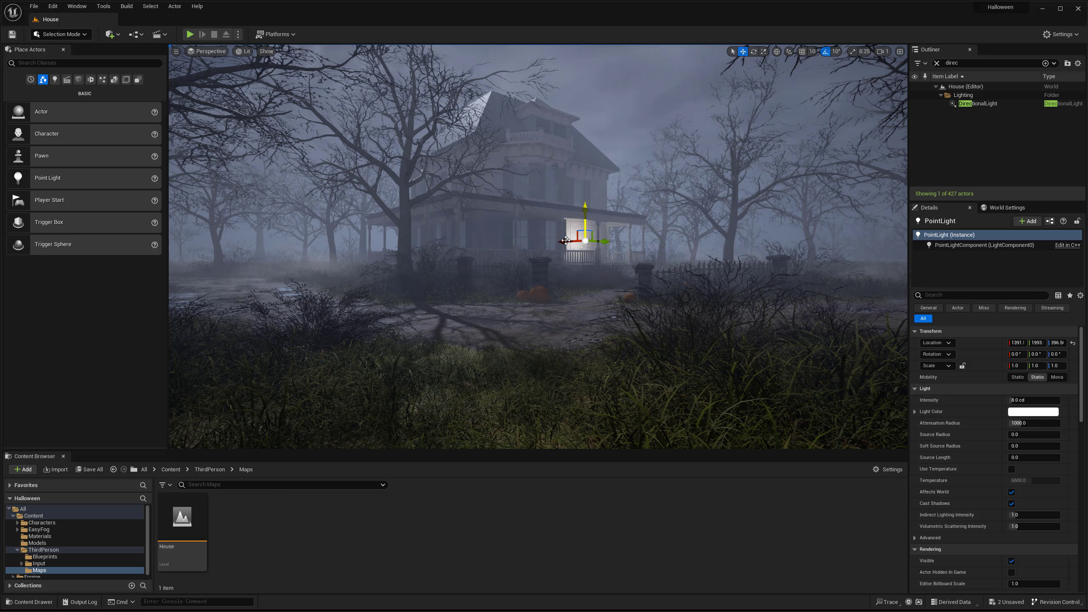
{"action": "key", "text": "ctrl+z"}
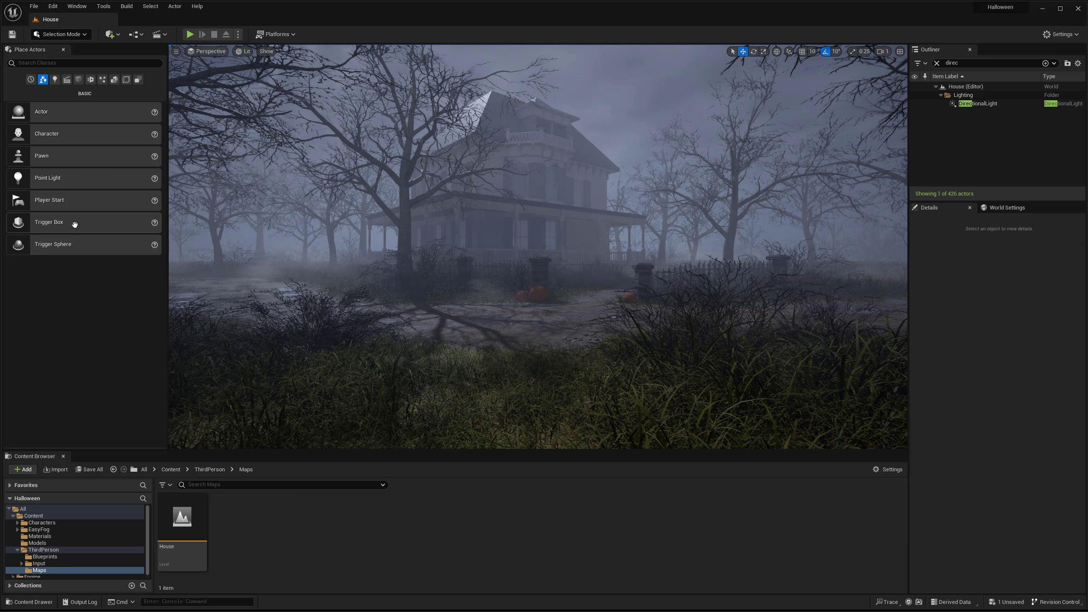
{"action": "left_click", "coordinate": [55, 80]}
{"action": "left_click_drag", "start_coordinate": [64, 156], "coordinate": [582, 185]}
{"action": "key", "text": "ctrl+z"}
Step: Place a Spot Light near the house's front porch and preview it with the editor icons hidden
{"action": "key", "text": "w"}
{"action": "right_click_drag", "start_coordinate": [577, 239], "coordinate": [347, 238]}
{"action": "scroll", "coordinate": [346, 237], "scroll_direction": "up", "scroll_amount": 5}
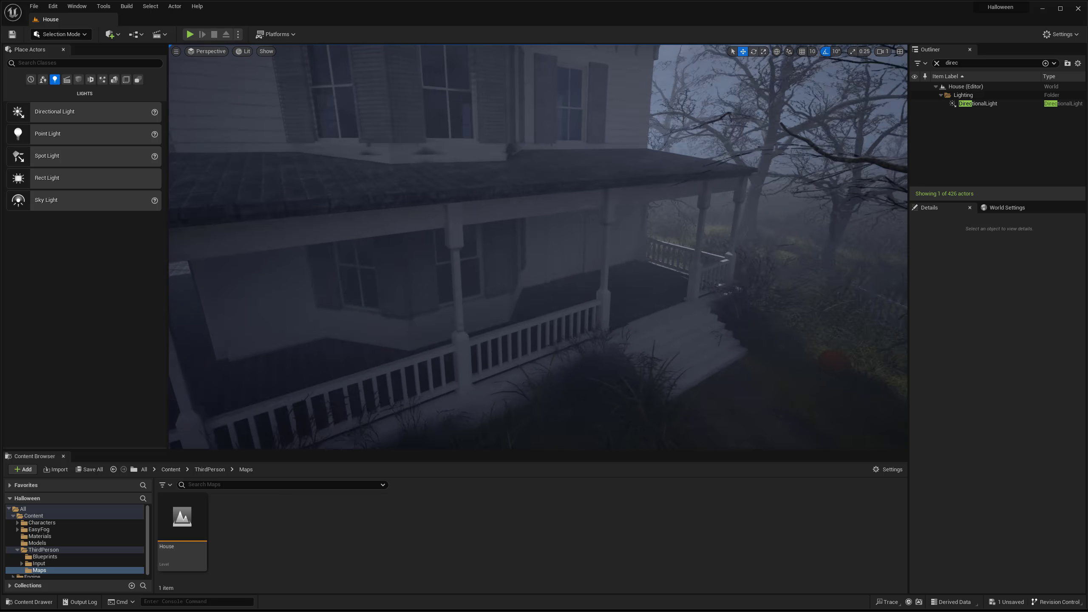
{"action": "left_click_drag", "start_coordinate": [88, 157], "coordinate": [614, 158]}
{"action": "key", "text": "s"}
{"action": "right_click_drag", "start_coordinate": [614, 158], "coordinate": [617, 239]}
{"action": "key", "text": "g"}
{"action": "key", "text": "g"}
{"action": "key", "text": "g"}
{"action": "key", "text": "d"}
{"action": "key", "text": "g"}
{"action": "key", "text": "g"}
{"action": "key", "text": "a"}
{"action": "key", "text": "g"}
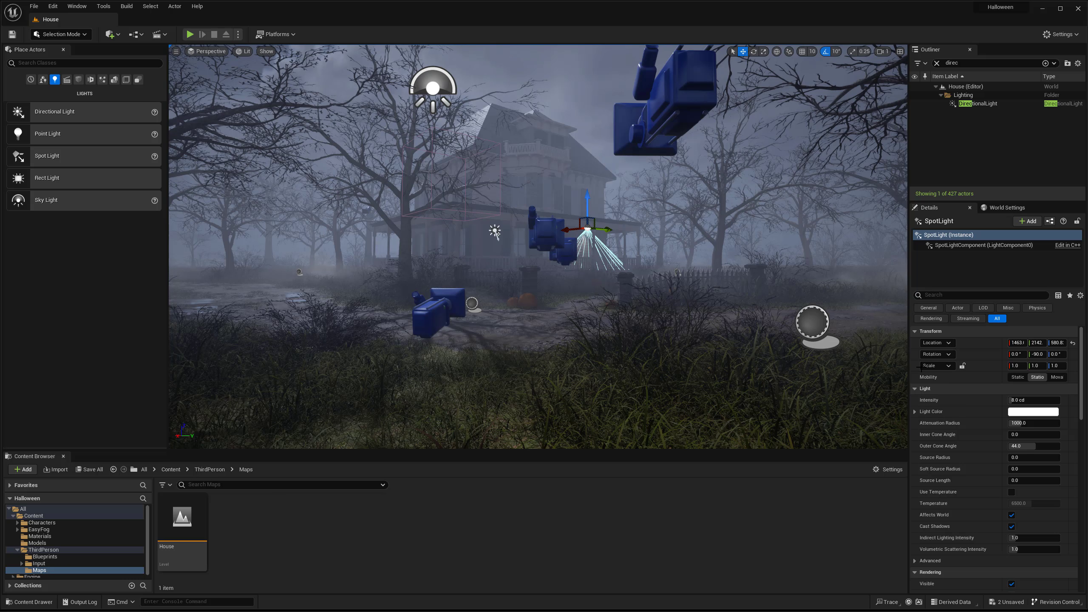
Step: Enable Use Temperature on the Spot Light and set a warmer temperature of about 4275
{"action": "left_click", "coordinate": [1011, 492]}
{"action": "left_click_drag", "start_coordinate": [1023, 504], "coordinate": [1020, 504]}
{"action": "key", "text": "g"}
{"action": "key", "text": "w"}
{"action": "right_click_drag", "start_coordinate": [591, 266], "coordinate": [591, 273]}
{"action": "key", "text": "s"}
{"action": "key", "text": "g"}
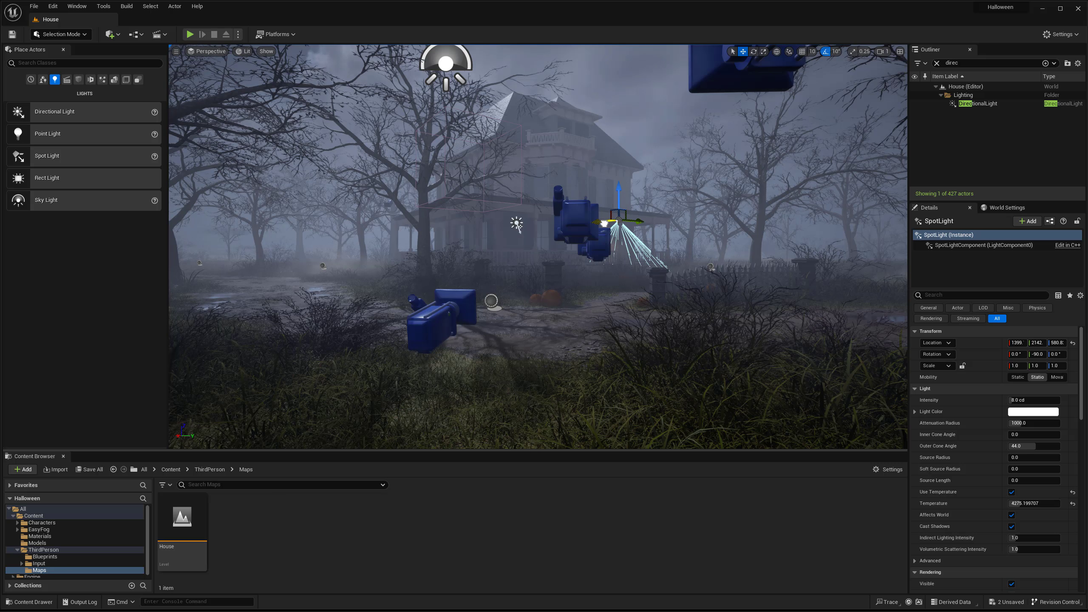
Step: Try small position shifts of the Spot Light near the porch, and delete it
{"action": "key", "text": "g"}
{"action": "scroll", "coordinate": [611, 234], "scroll_direction": "up", "scroll_amount": 3}
{"action": "key", "text": "g"}
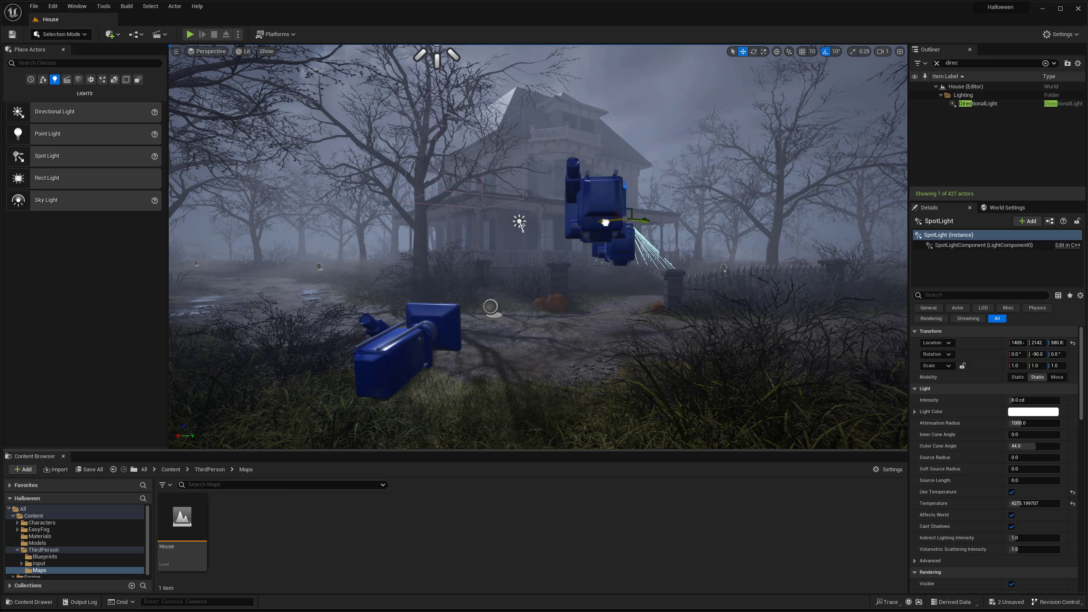
{"action": "left_click_drag", "start_coordinate": [604, 222], "coordinate": [606, 226]}
{"action": "key", "text": "g"}
{"action": "key", "text": "g"}
{"action": "key", "text": "Delete"}
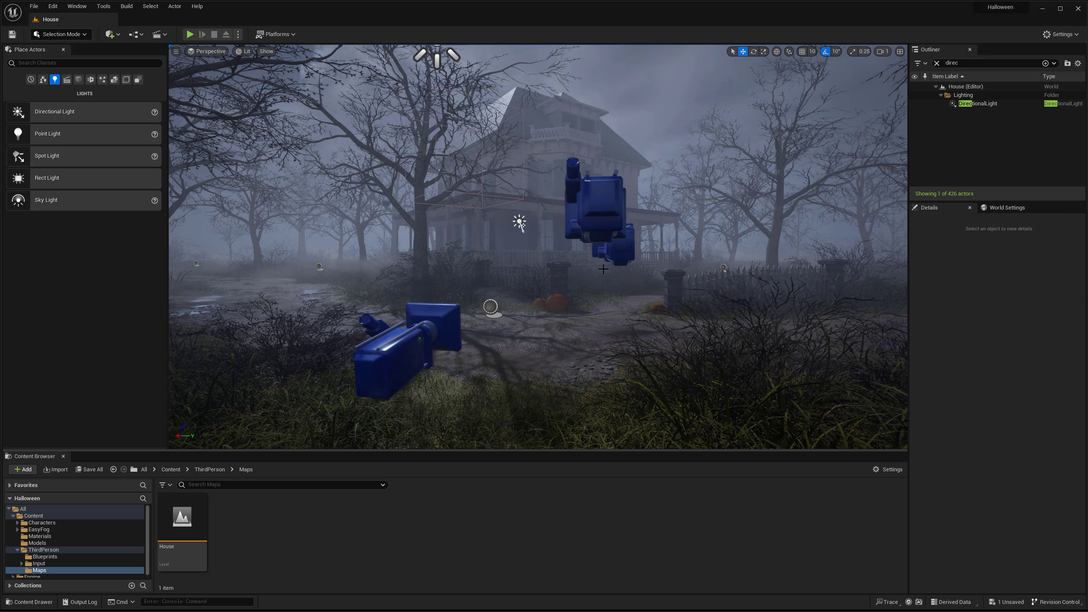
Step: Check the house without the extra light from the grassy field, and select the DirectionalLight
{"action": "scroll", "coordinate": [606, 225], "scroll_direction": "down", "scroll_amount": 2}
{"action": "key", "text": "g"}
{"action": "scroll", "coordinate": [569, 249], "scroll_direction": "up", "scroll_amount": 2}
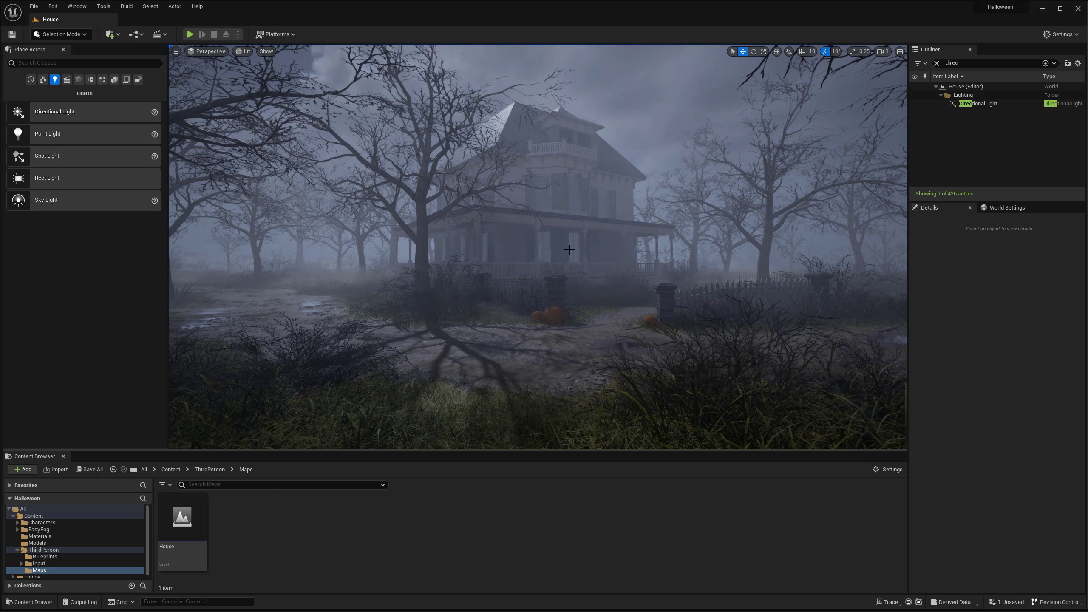
{"action": "scroll", "coordinate": [572, 253], "scroll_direction": "down", "scroll_amount": 5}
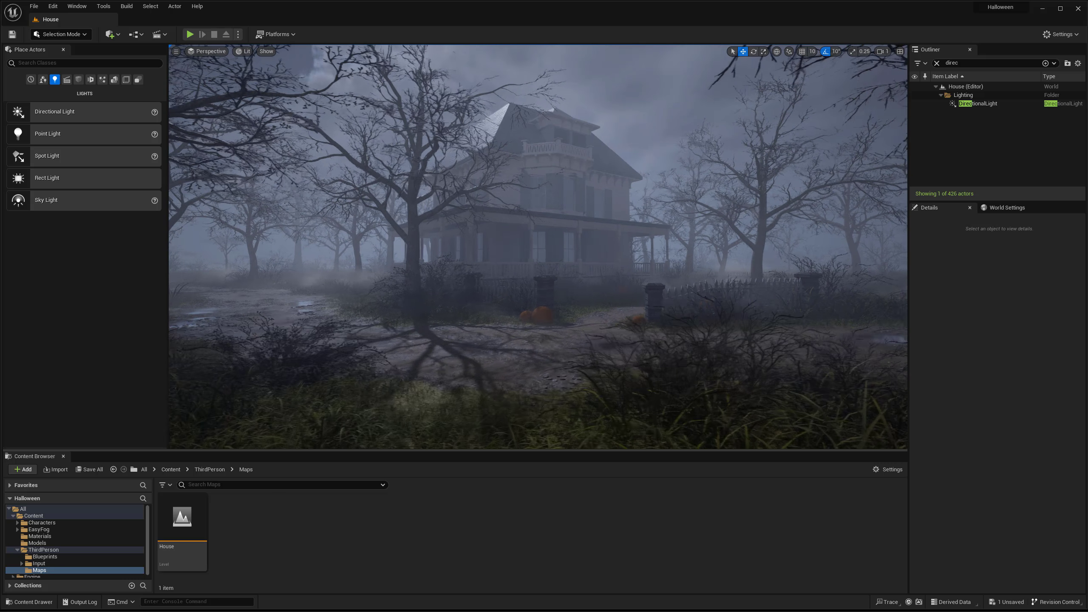
{"action": "mouse_move", "coordinate": [602, 258]}
{"action": "right_mouse_down"}
{"action": "mouse_move", "coordinate": [616, 257]}
{"action": "mouse_move", "coordinate": [592, 258]}
{"action": "right_mouse_up"}
{"action": "key", "text": "d"}
{"action": "key", "text": "w"}
{"action": "key", "text": "s"}
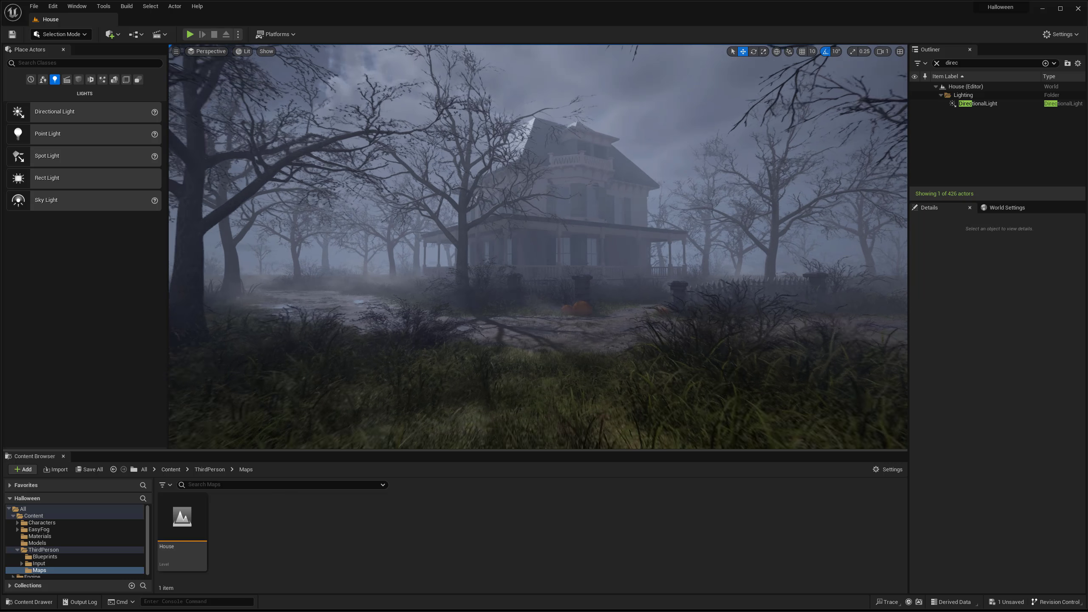
{"action": "double_click", "coordinate": [978, 104]}
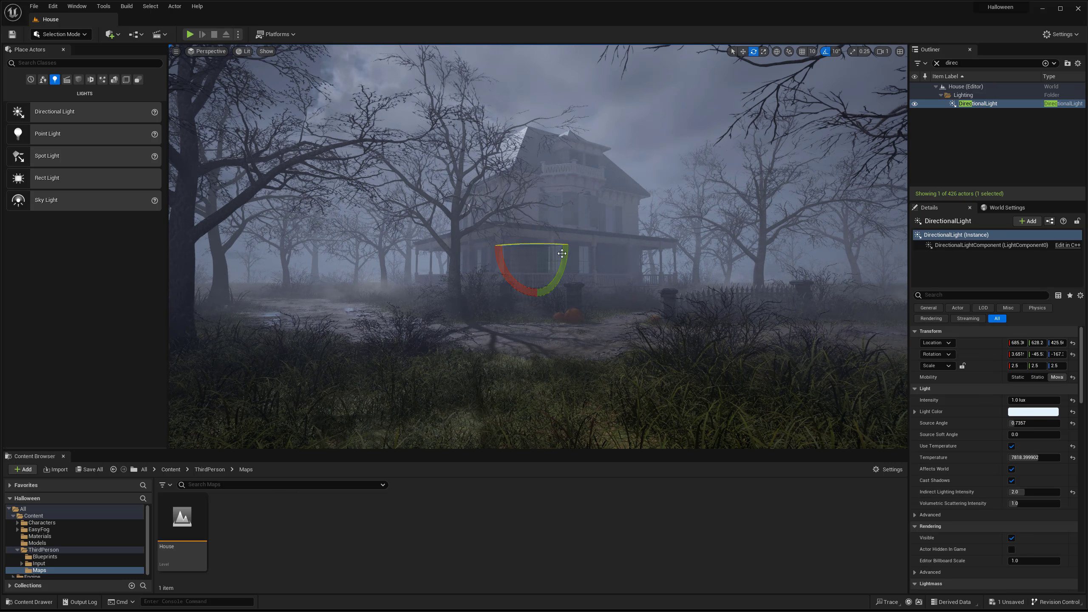
Step: Try tilting the DirectionalLight by -10° around a horizontal axis and check the house lighting
{"action": "left_click_drag", "start_coordinate": [562, 253], "coordinate": [556, 270]}
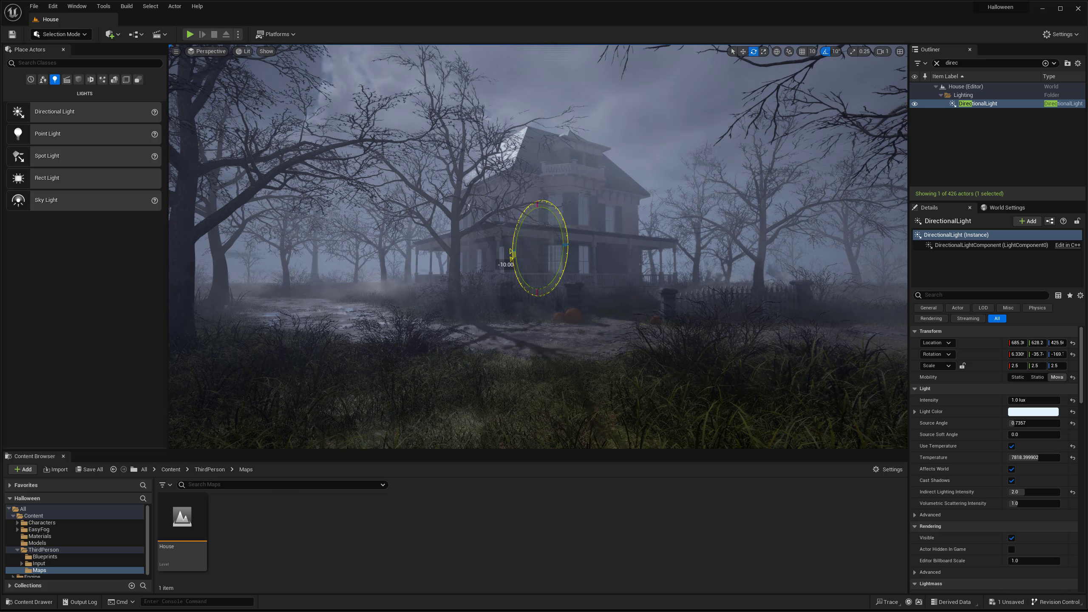
{"action": "right_click_drag", "start_coordinate": [582, 258], "coordinate": [407, 264]}
{"action": "key", "text": "w"}
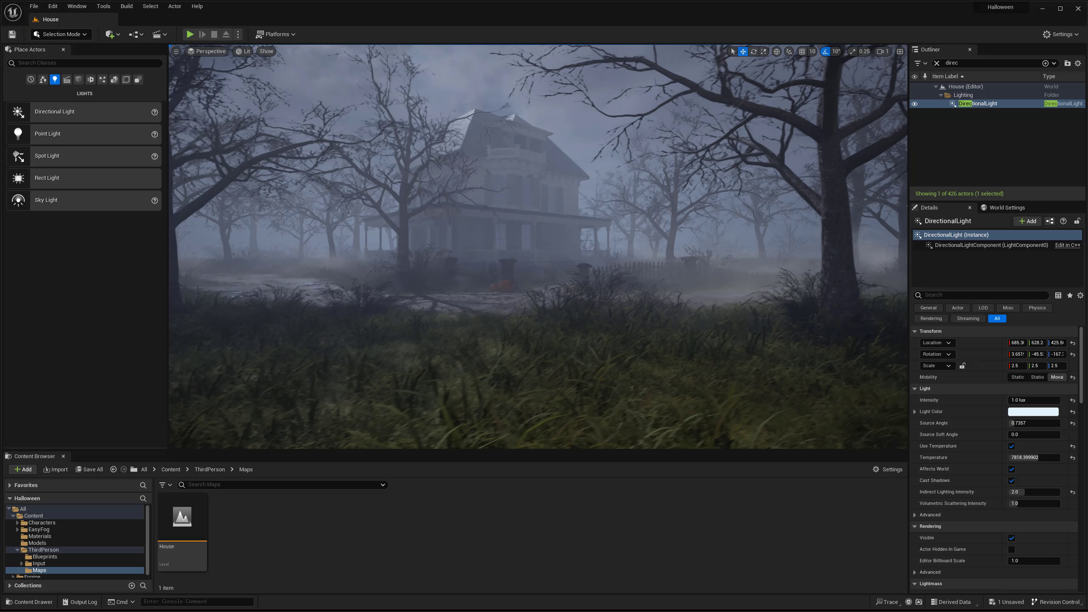
Step: Fine-tune the DirectionalLight's rotation to a pitch of about -44° and a yaw of about -164°
{"action": "mouse_move", "coordinate": [320, 268]}
{"action": "right_mouse_down"}
{"action": "mouse_move", "coordinate": [295, 262]}
{"action": "mouse_move", "coordinate": [309, 256]}
{"action": "right_mouse_up"}
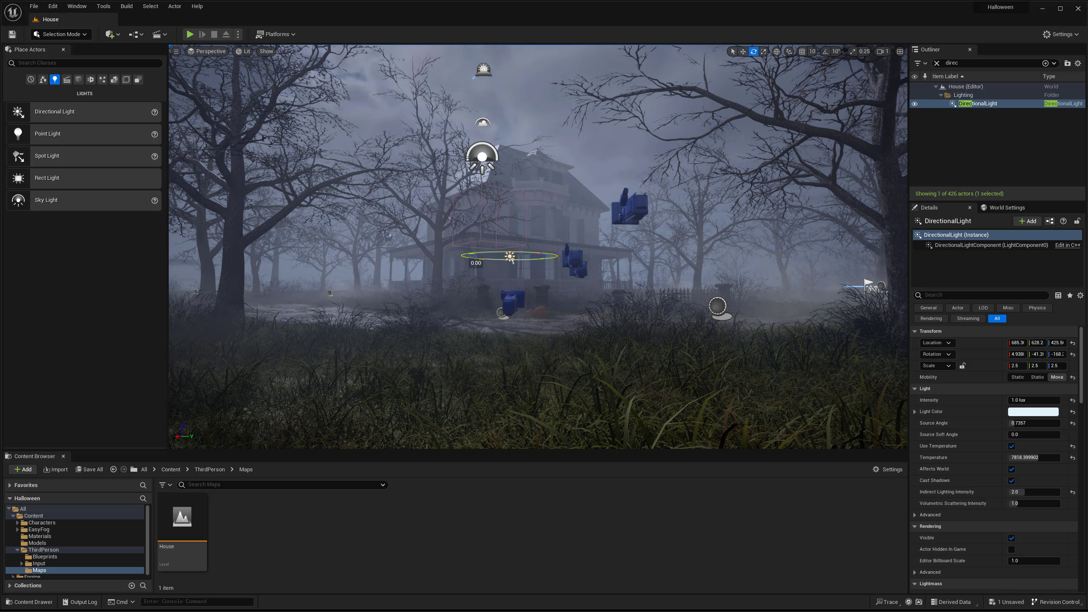
{"action": "left_click_drag", "start_coordinate": [484, 260], "coordinate": [493, 259]}
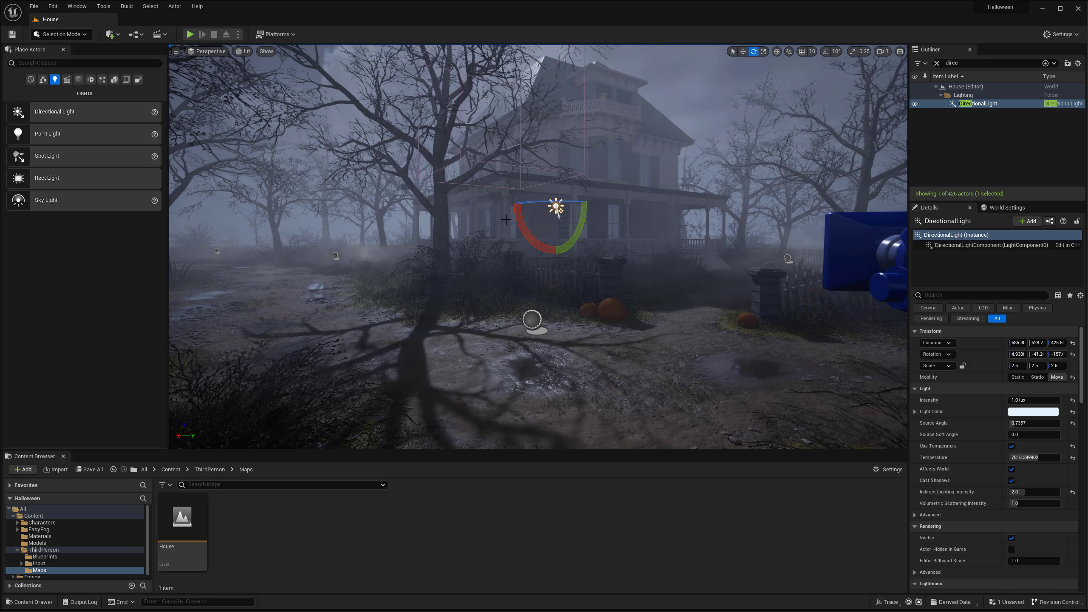
{"action": "left_click_drag", "start_coordinate": [564, 216], "coordinate": [558, 214]}
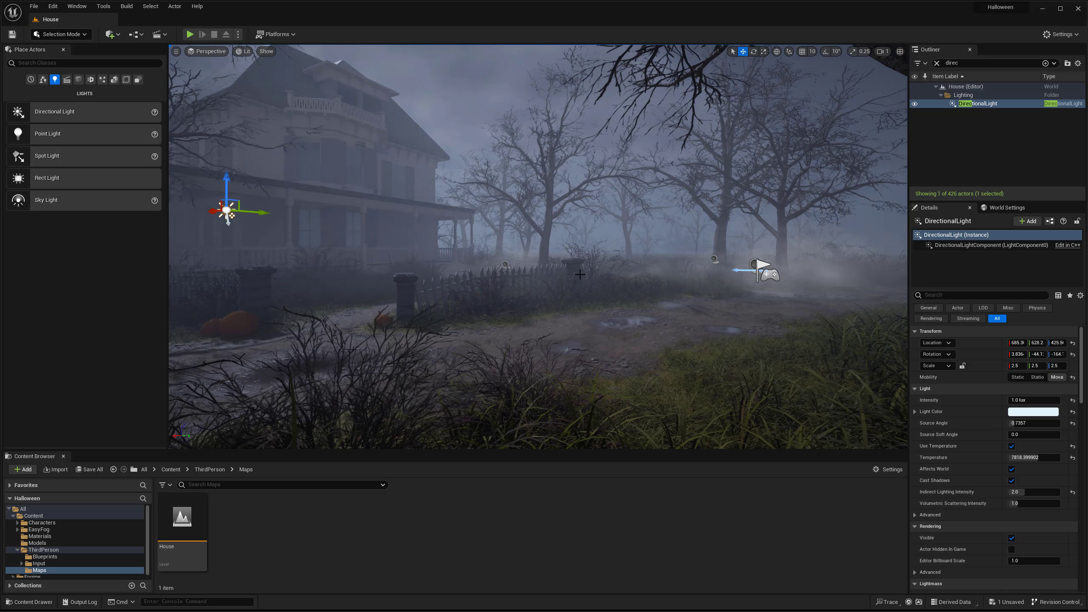